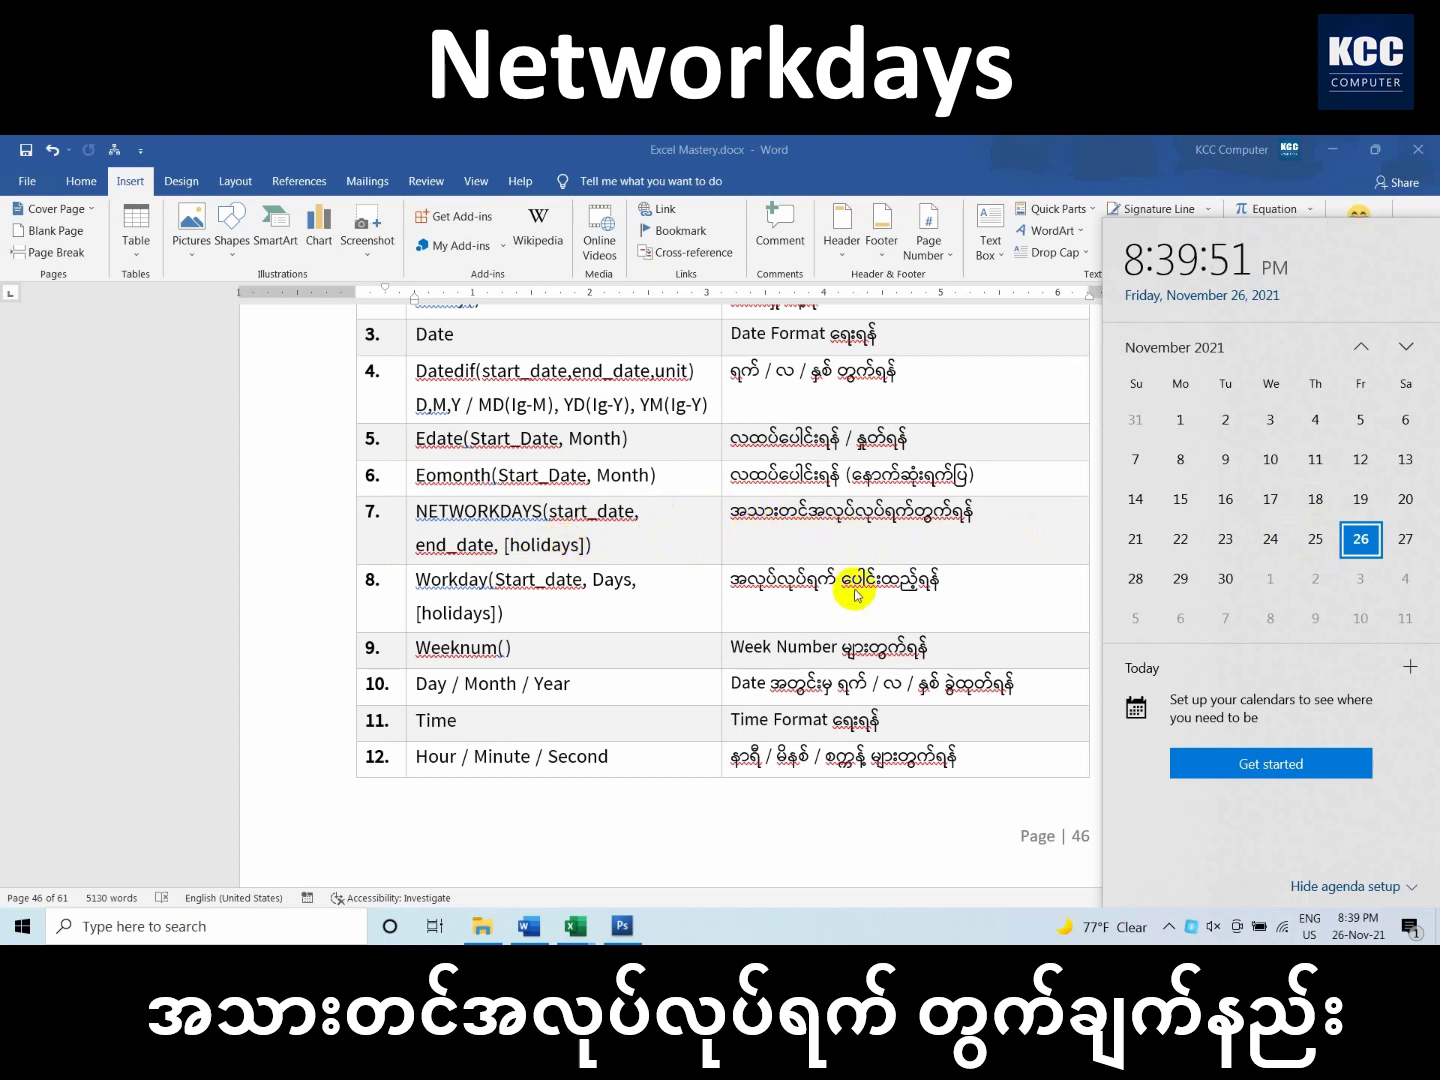
Switch to the Date Function Exercise workbook in Excel and select the empty result cell C6 beside the start date
{"action": "left_click", "coordinate": [577, 928]}
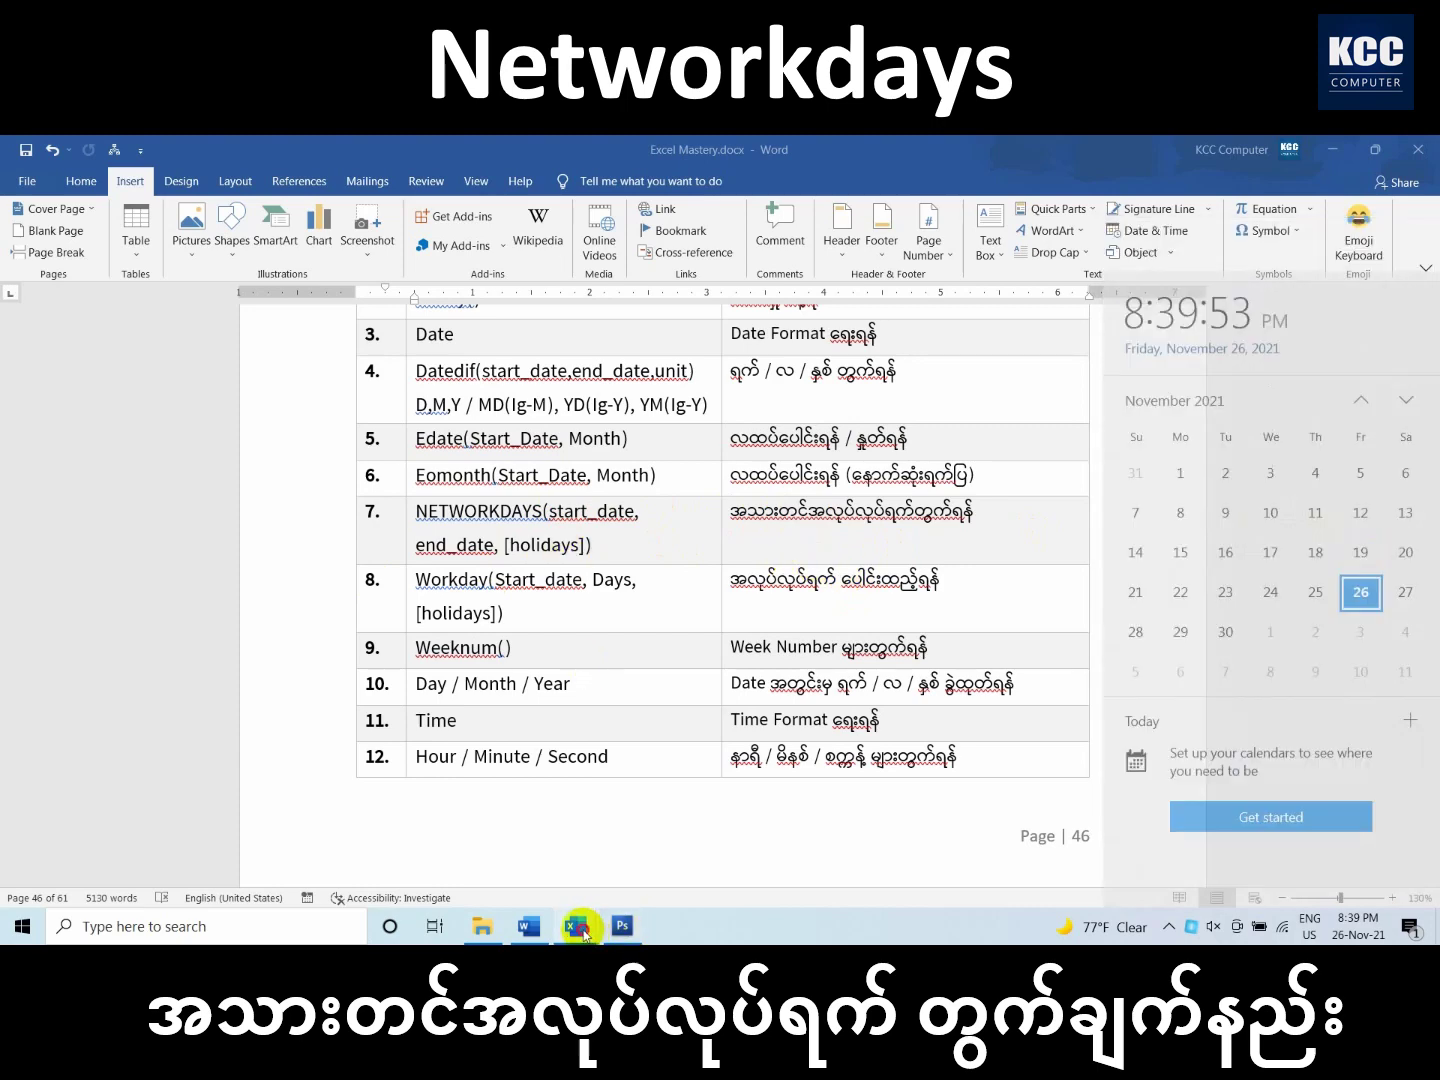
{"action": "left_click", "coordinate": [481, 866]}
{"action": "left_click", "coordinate": [484, 644]}
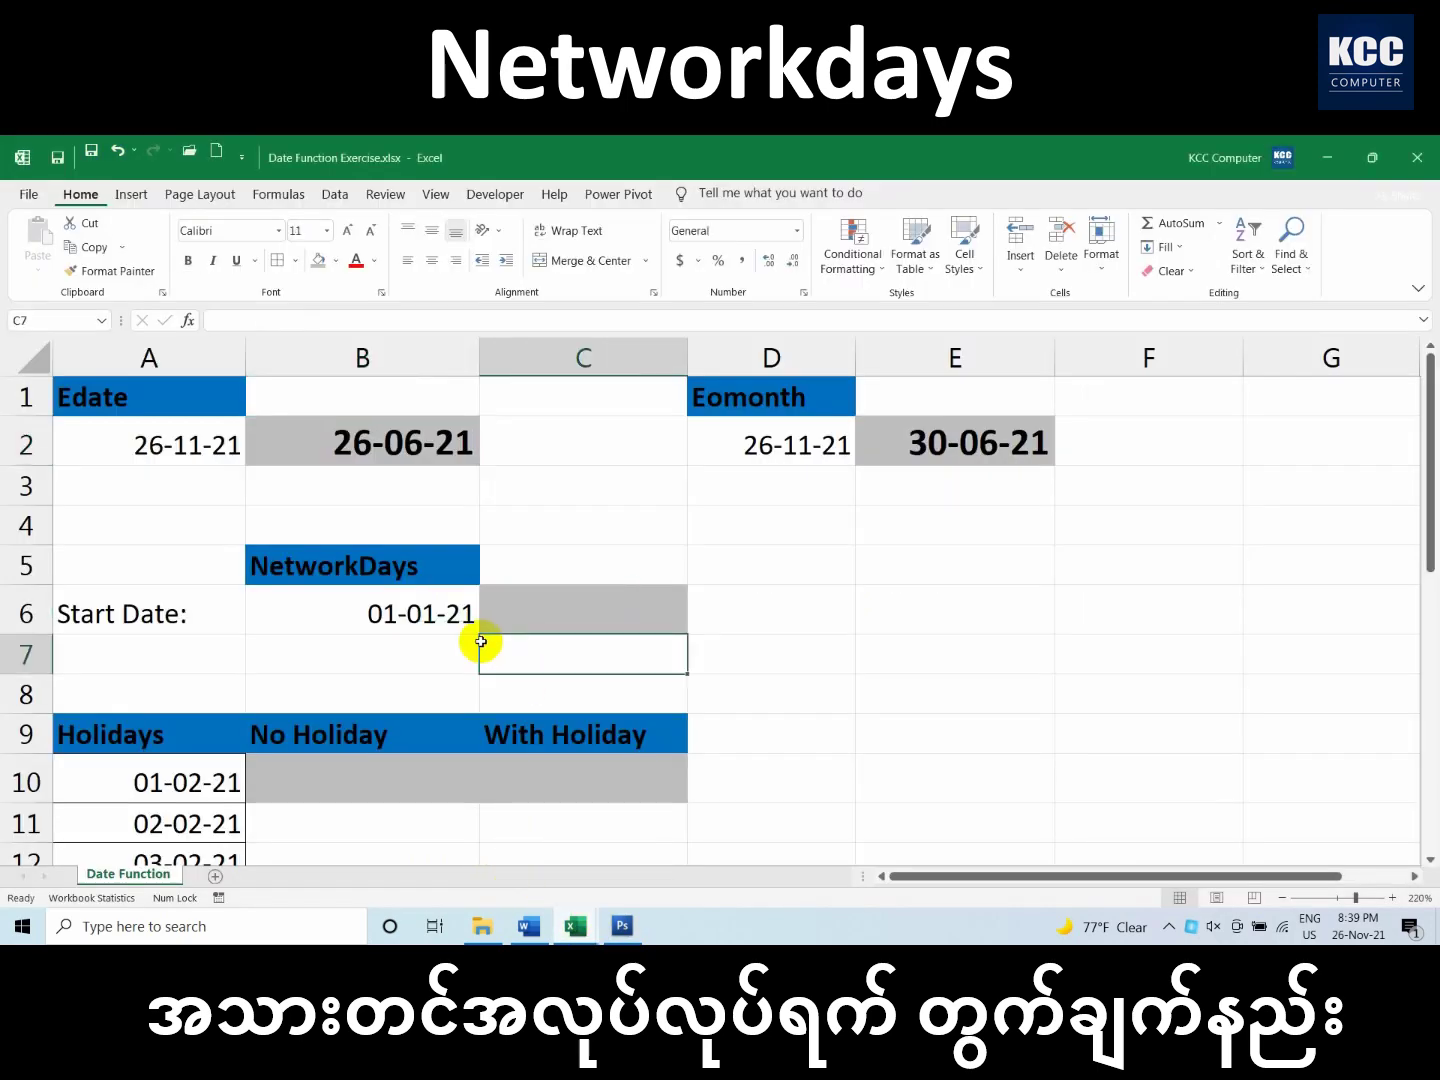
{"action": "left_click", "coordinate": [145, 626]}
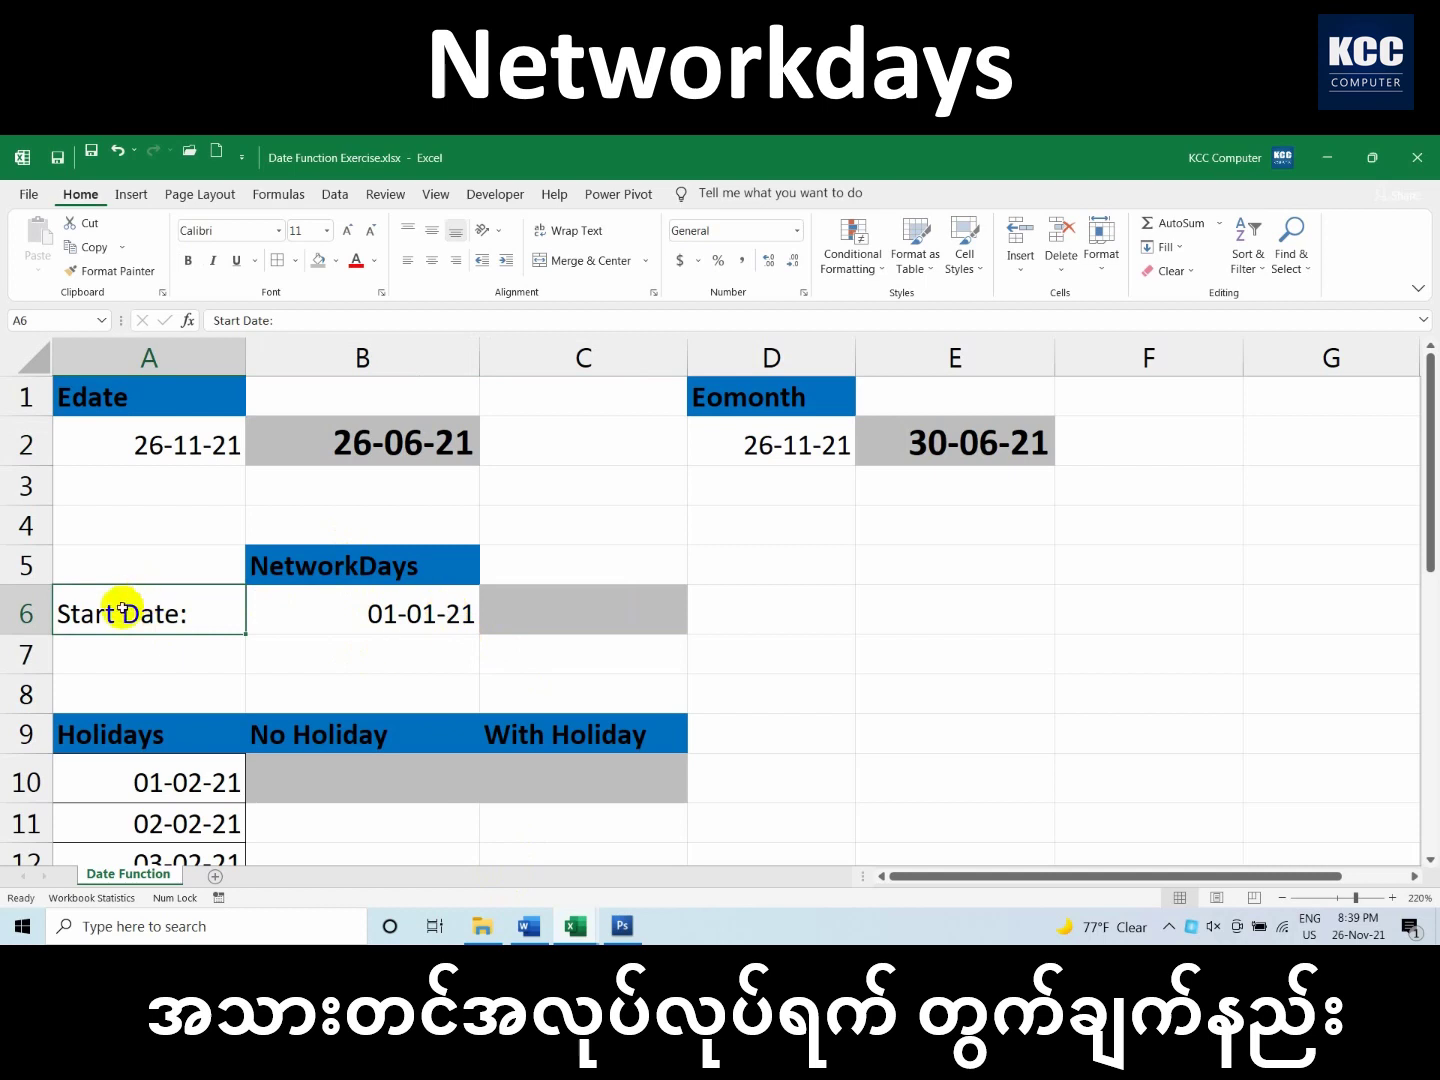
{"action": "left_click", "coordinate": [357, 611]}
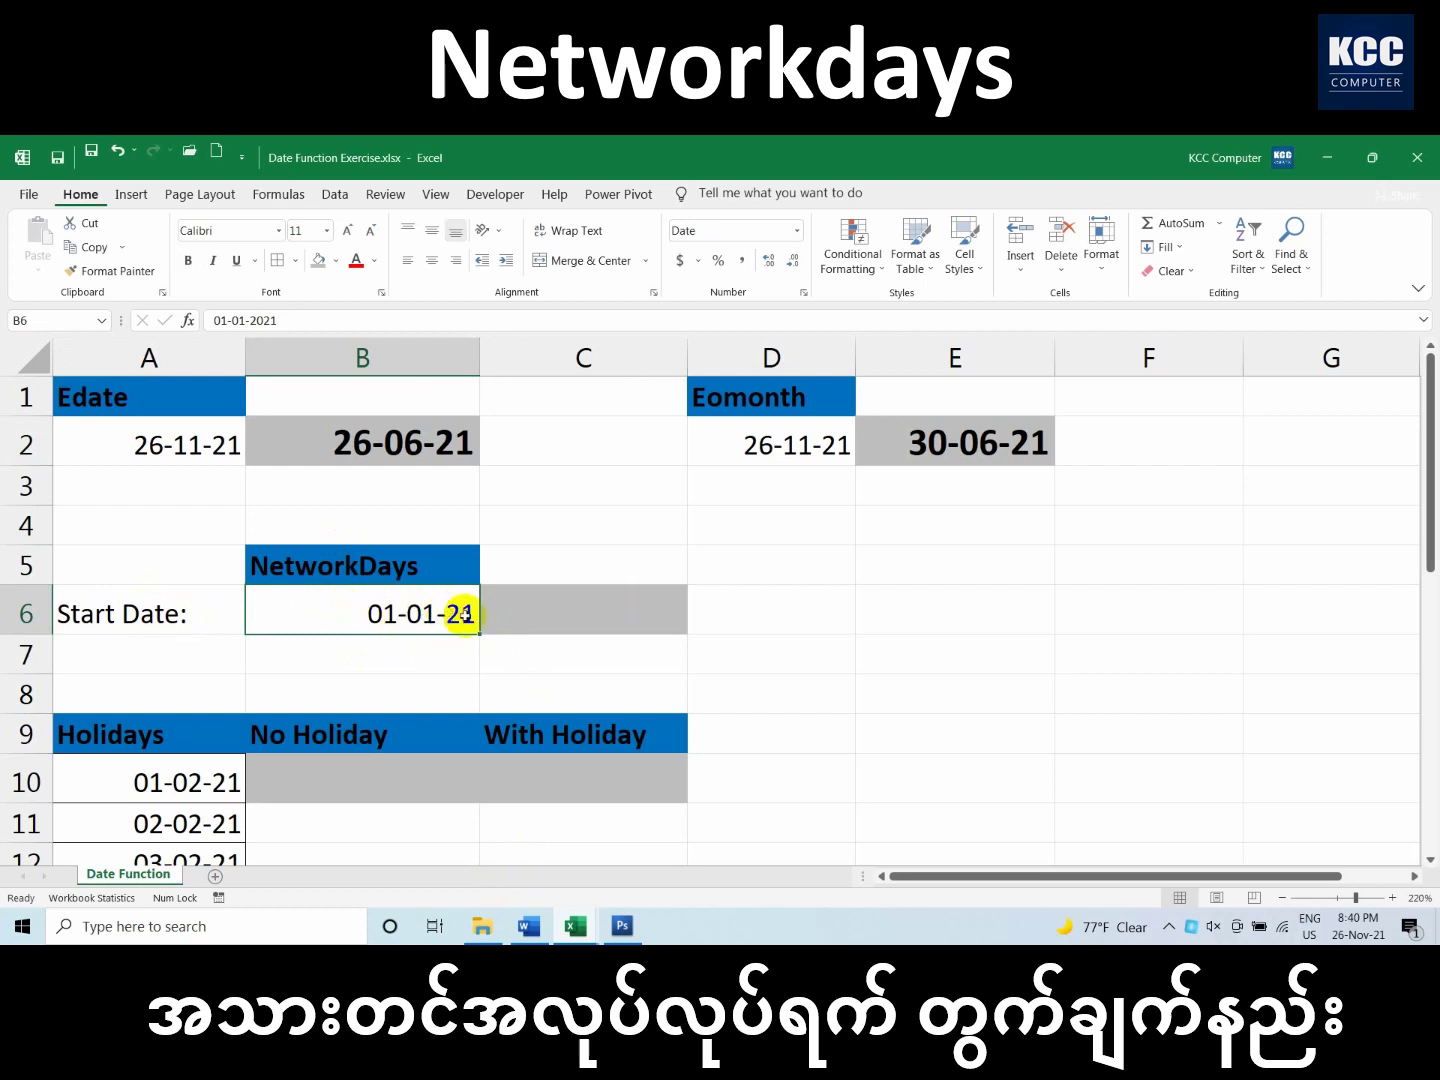
{"action": "left_click", "coordinate": [569, 608]}
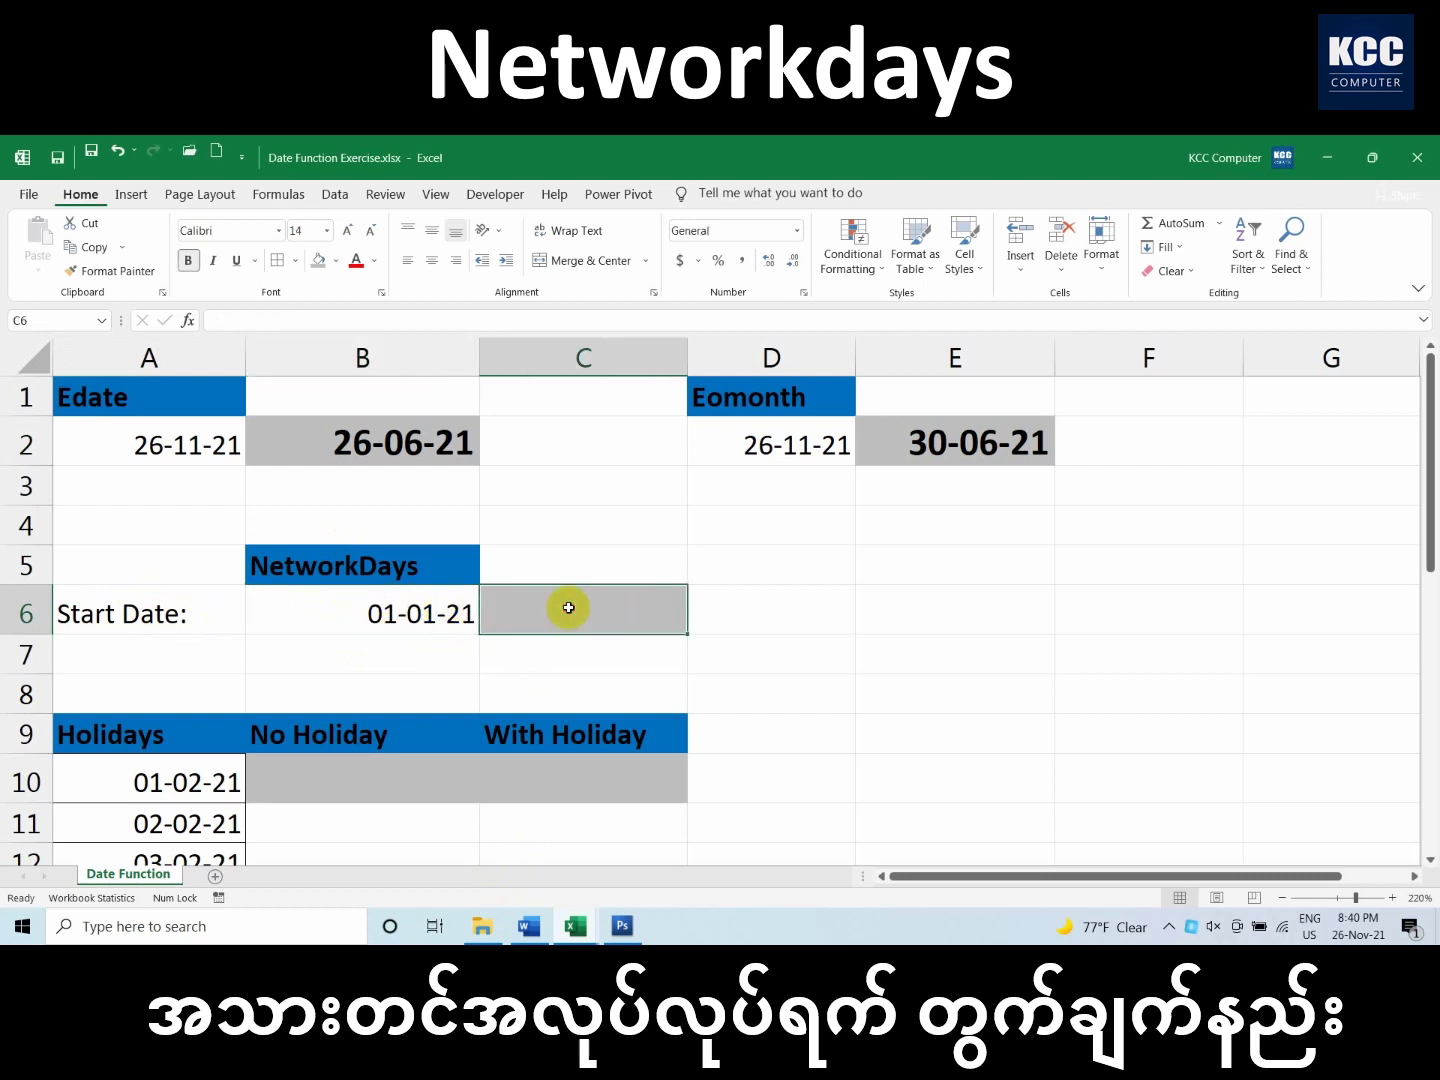
{"action": "key", "text": "alt"}
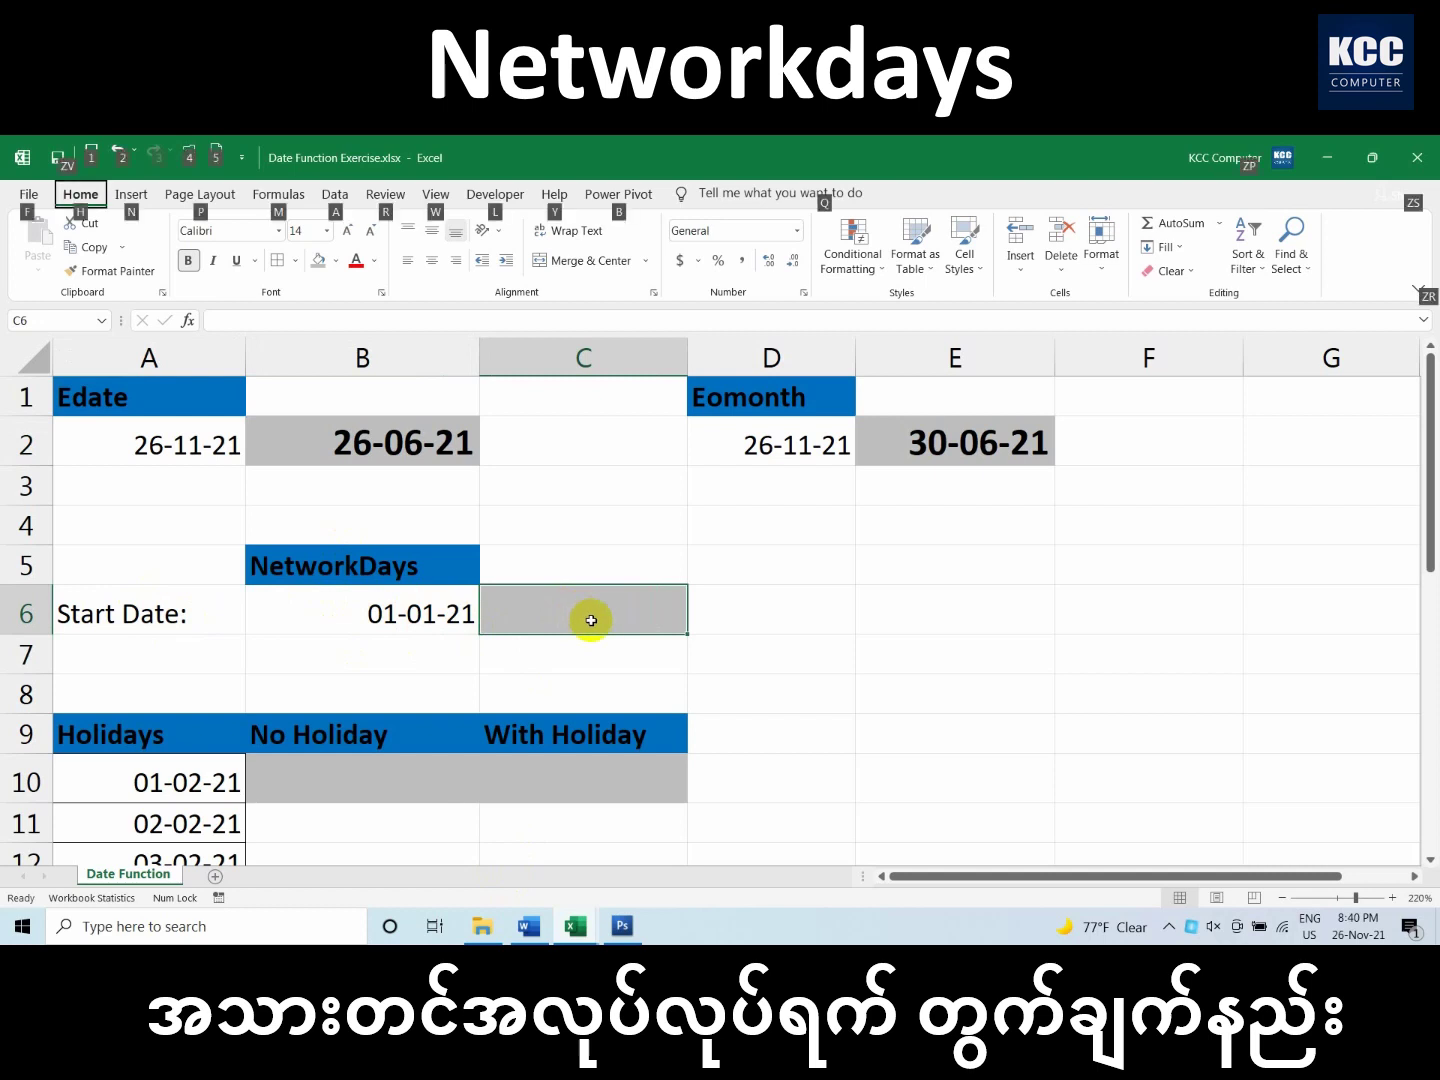
{"action": "scroll", "coordinate": [591, 620], "scroll_direction": "down", "scroll_amount": 1}
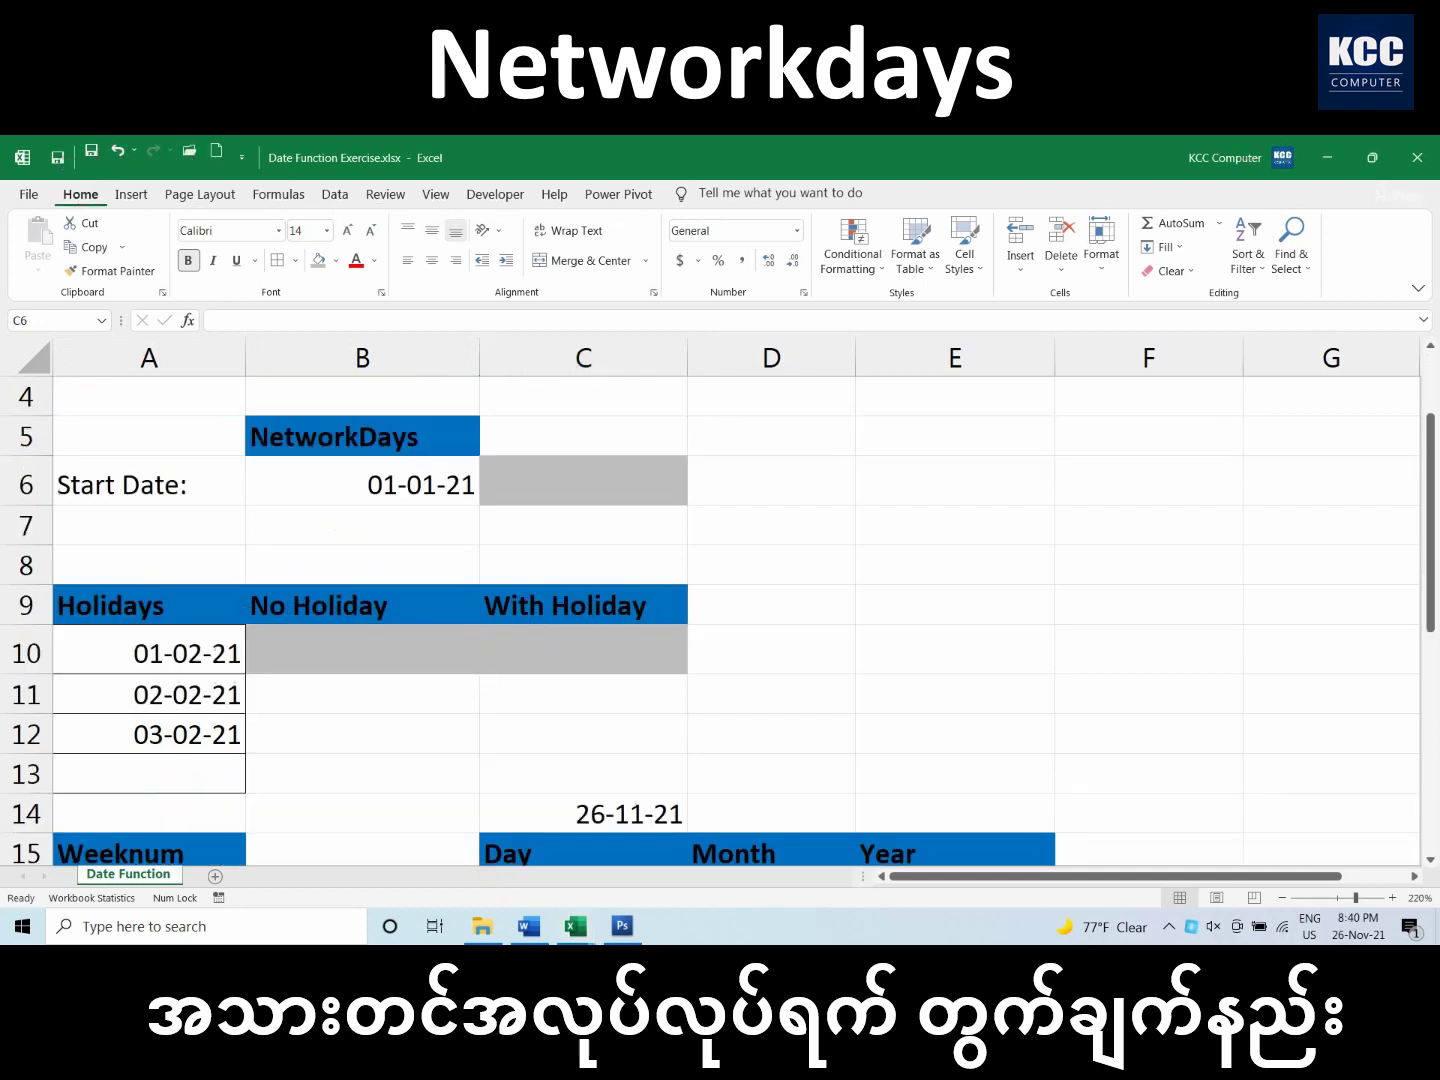
{"action": "left_click", "coordinate": [653, 527]}
{"action": "left_click", "coordinate": [623, 496]}
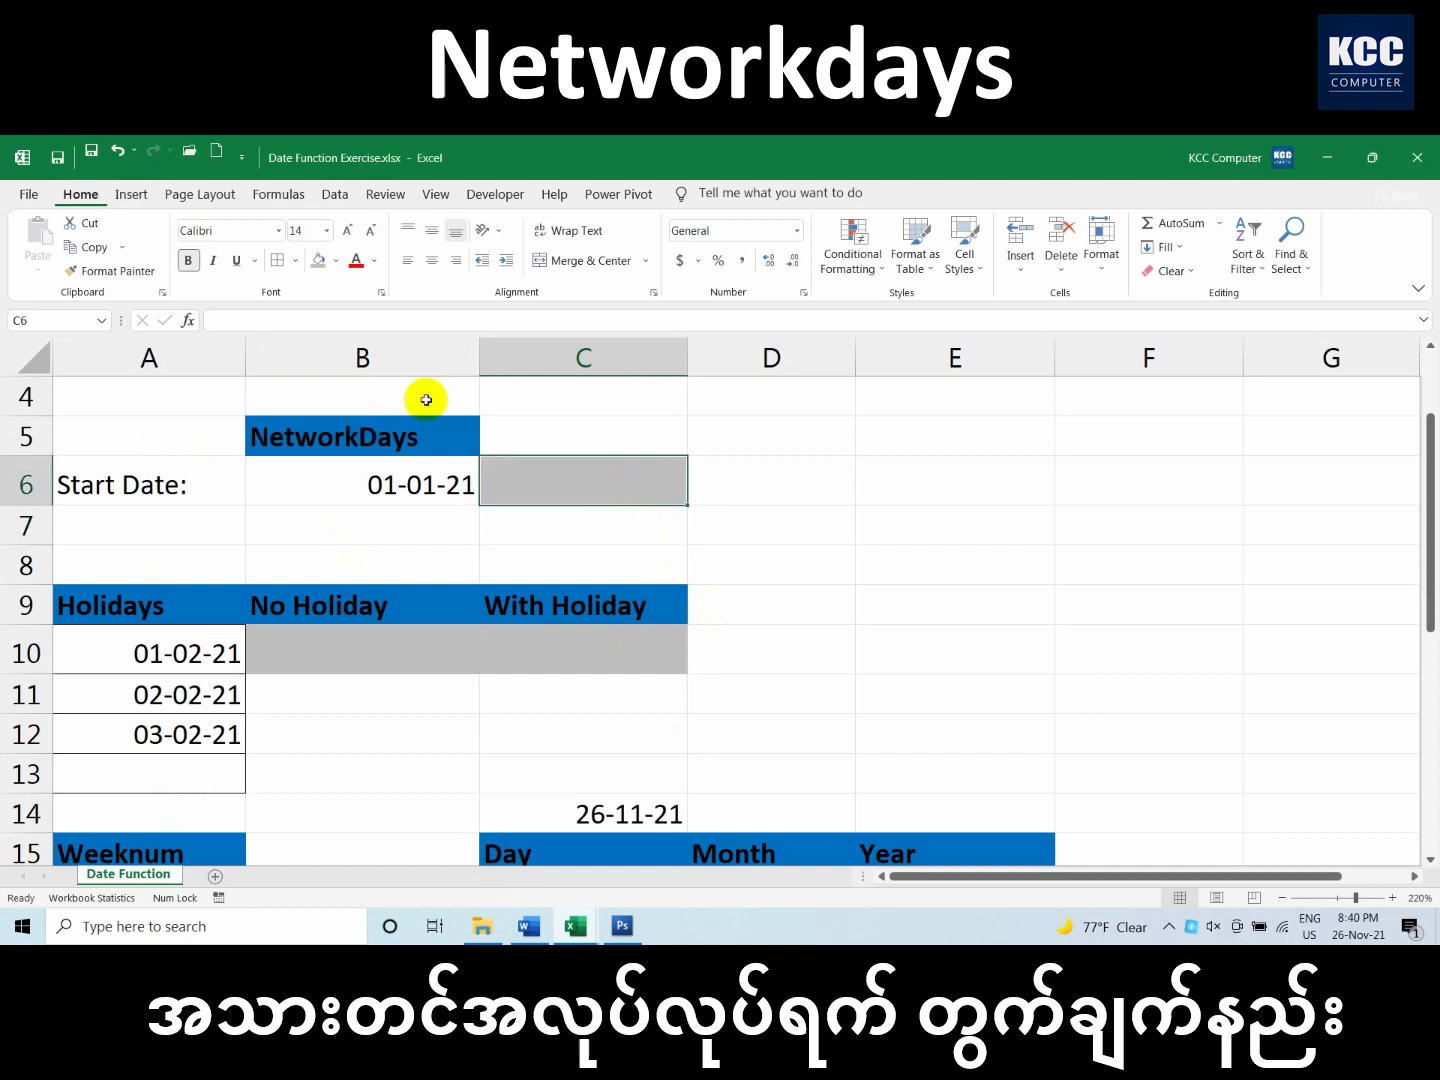
Search for the networkdays function and insert NETWORKDAYS into cell C6, keeping its arguments dialog clear of the data
{"action": "left_click", "coordinate": [191, 321]}
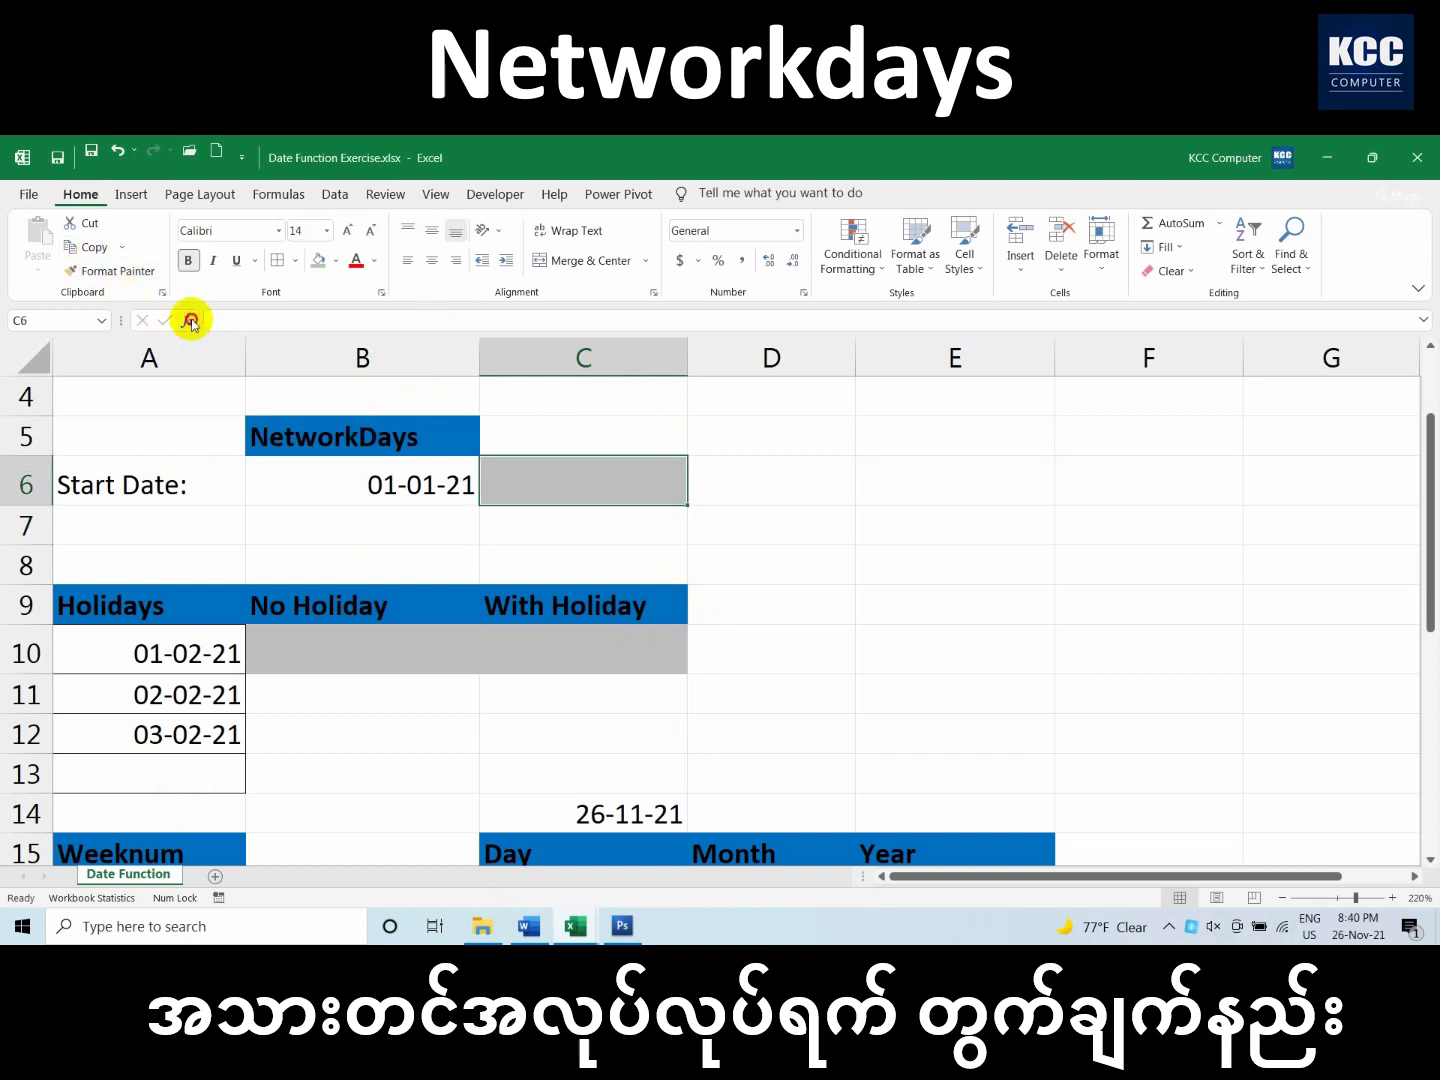
{"action": "type", "text": "networkdays"}
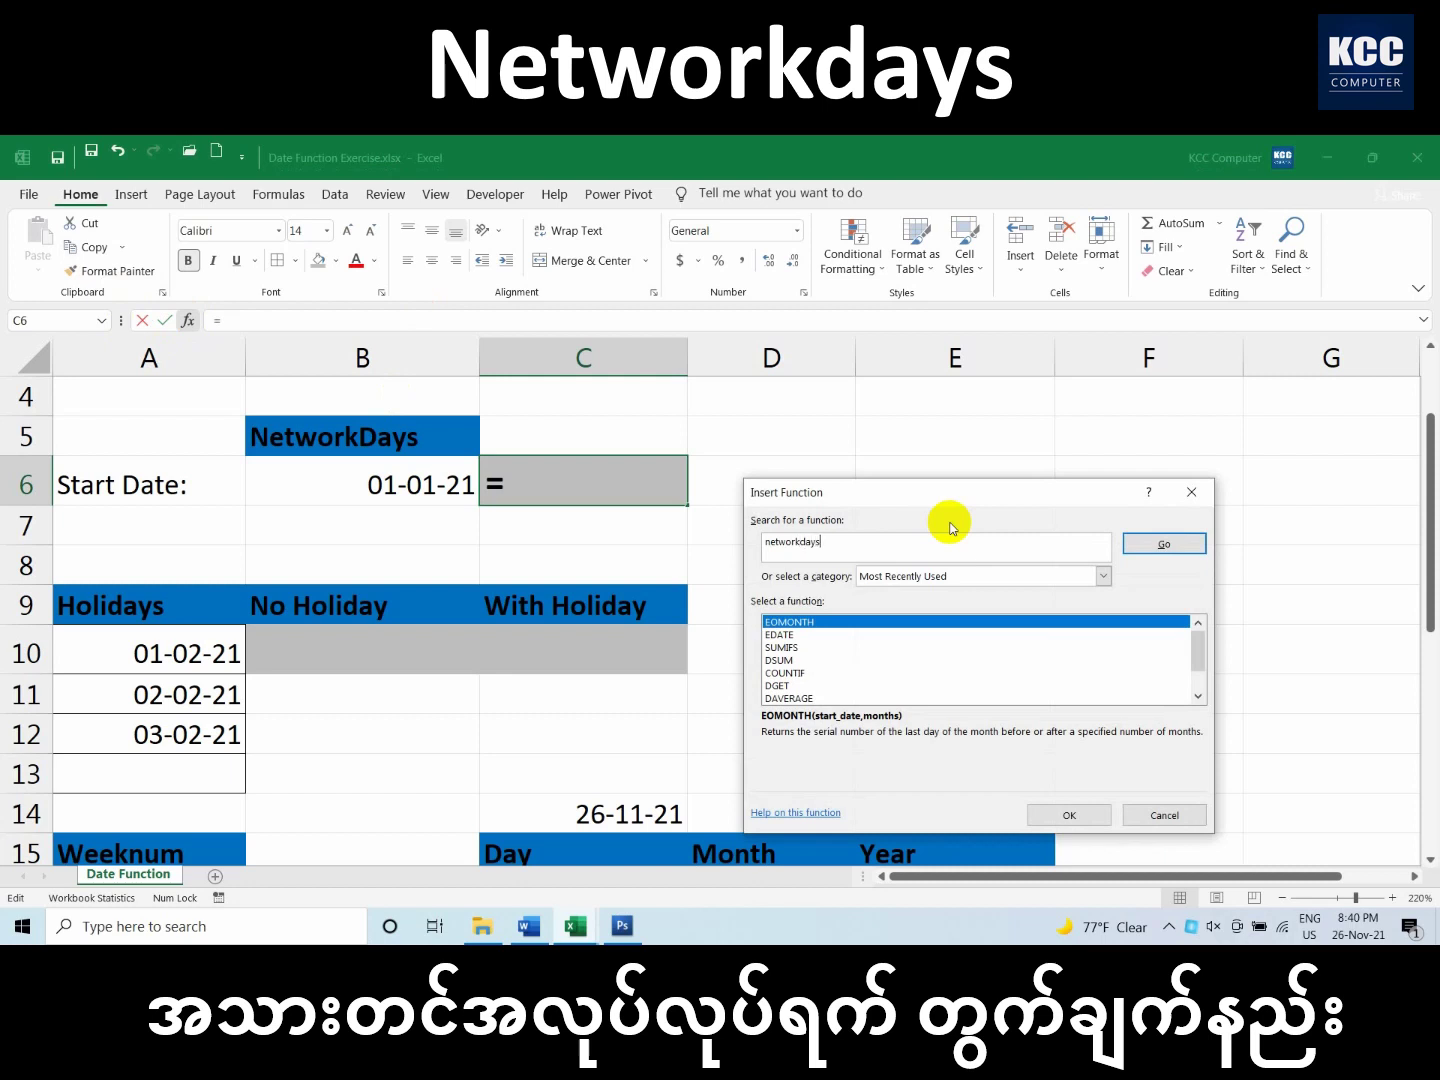
{"action": "key", "text": "Return"}
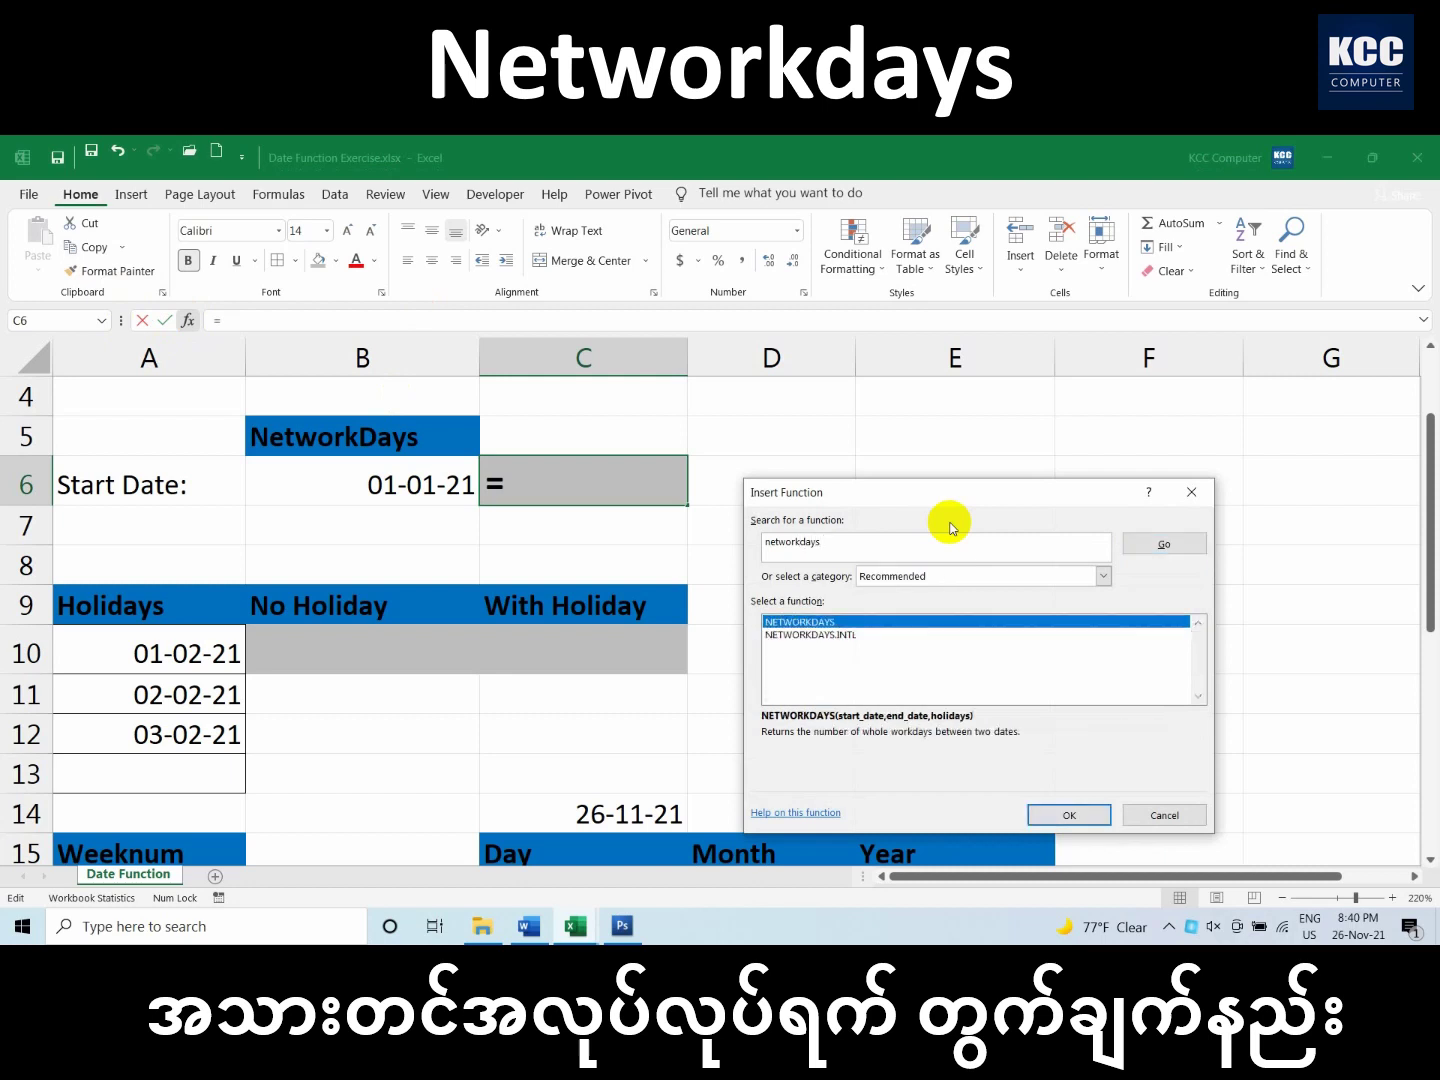
{"action": "key", "text": "Return"}
{"action": "left_click", "coordinate": [845, 524]}
{"action": "left_click_drag", "start_coordinate": [845, 523], "coordinate": [891, 423]}
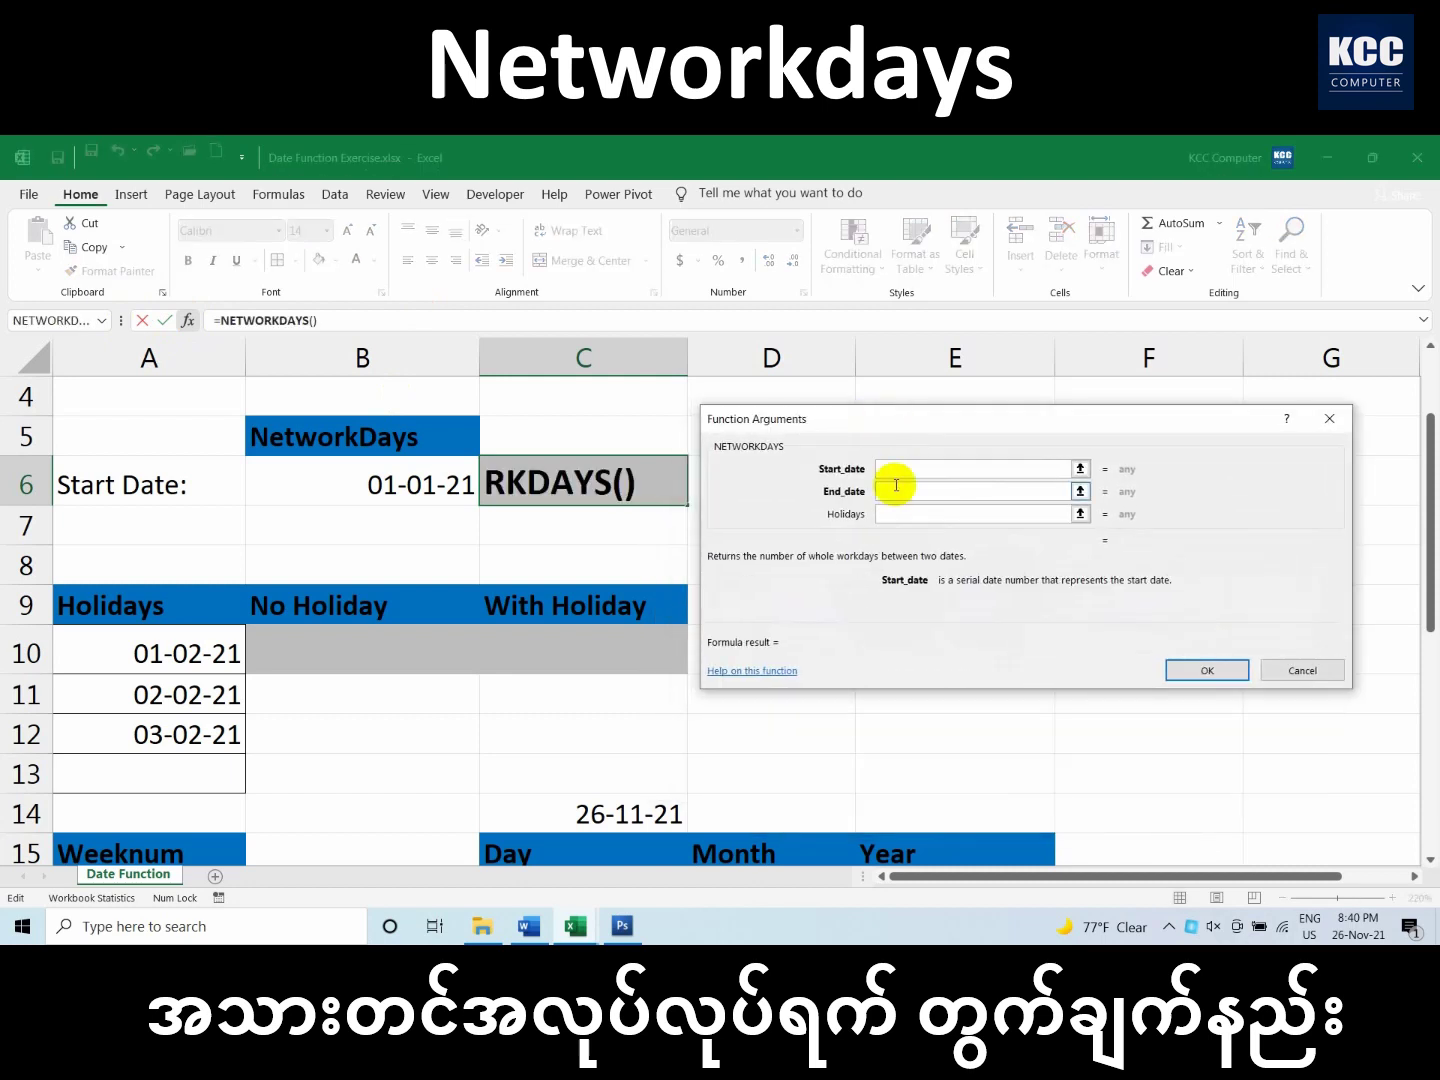
Complete the NETWORKDAYS formula with B6 as the start date and today() as the end date
{"action": "left_click", "coordinate": [360, 487]}
{"action": "left_click", "coordinate": [896, 492]}
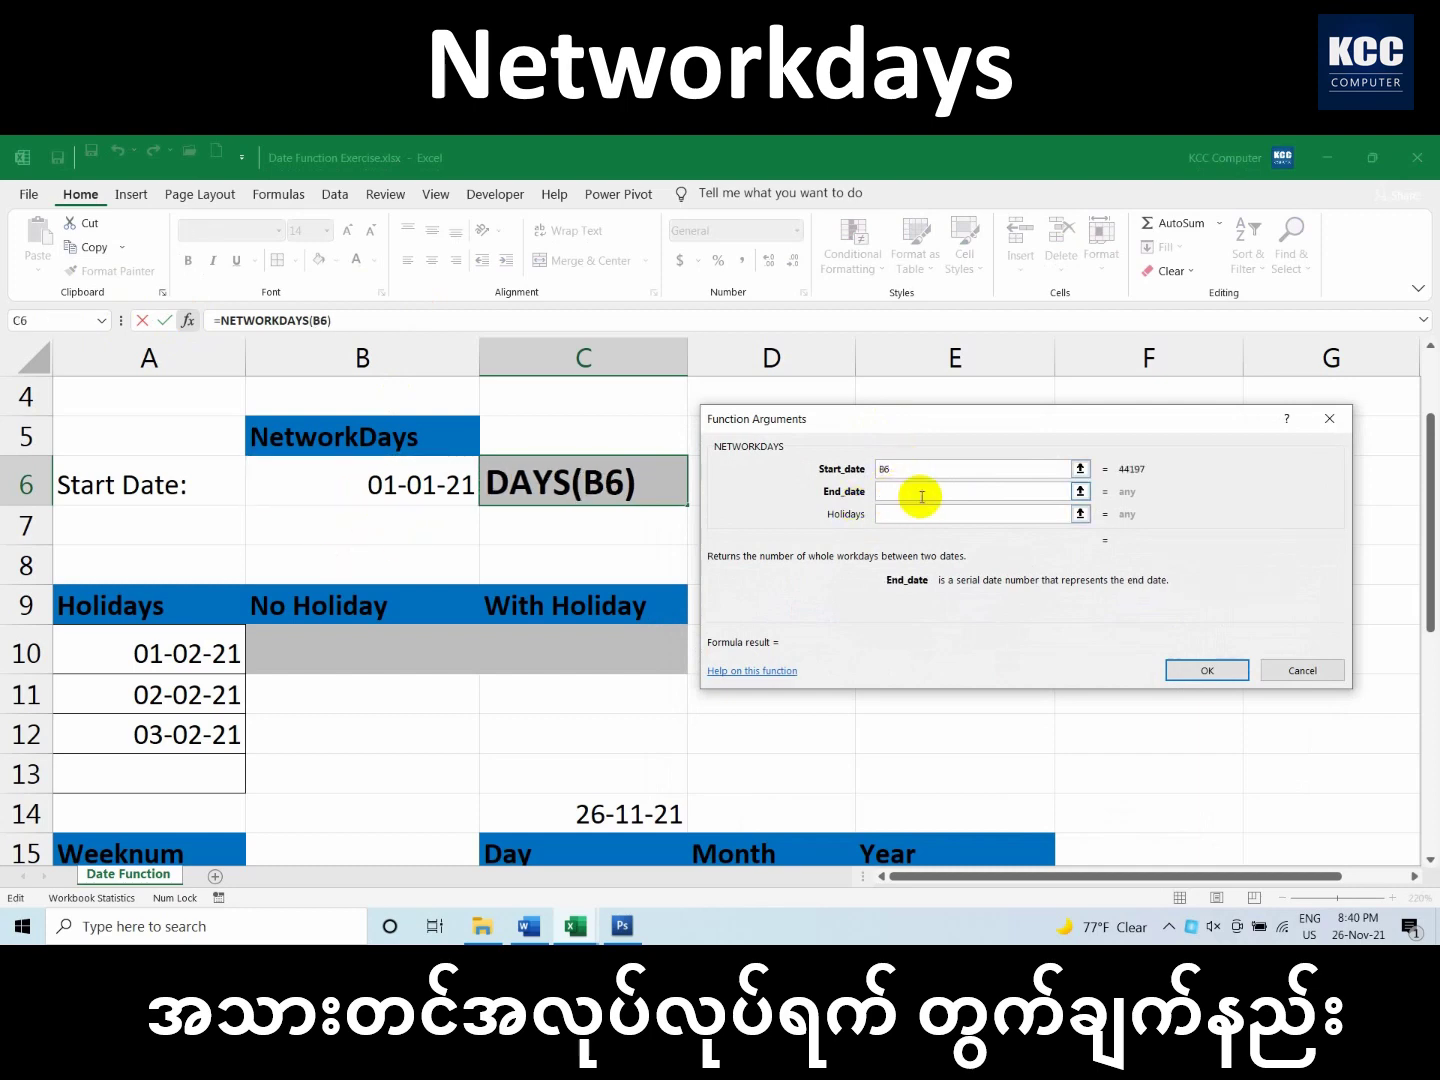
{"action": "type", "text": "today()"}
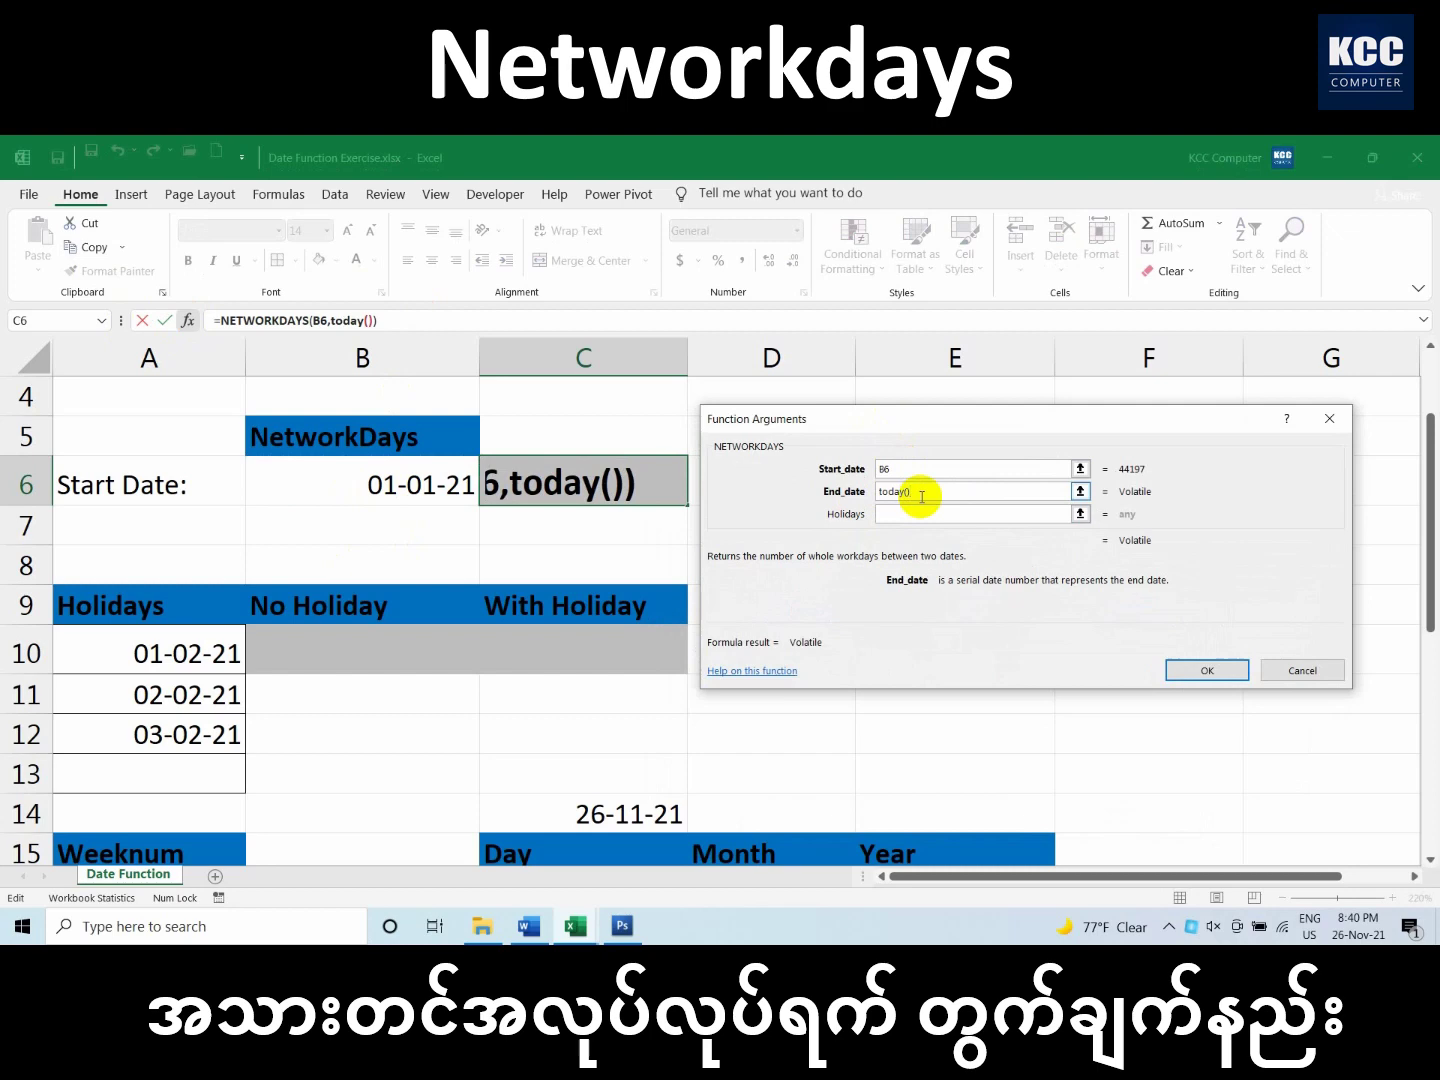
{"action": "left_click", "coordinate": [1196, 670]}
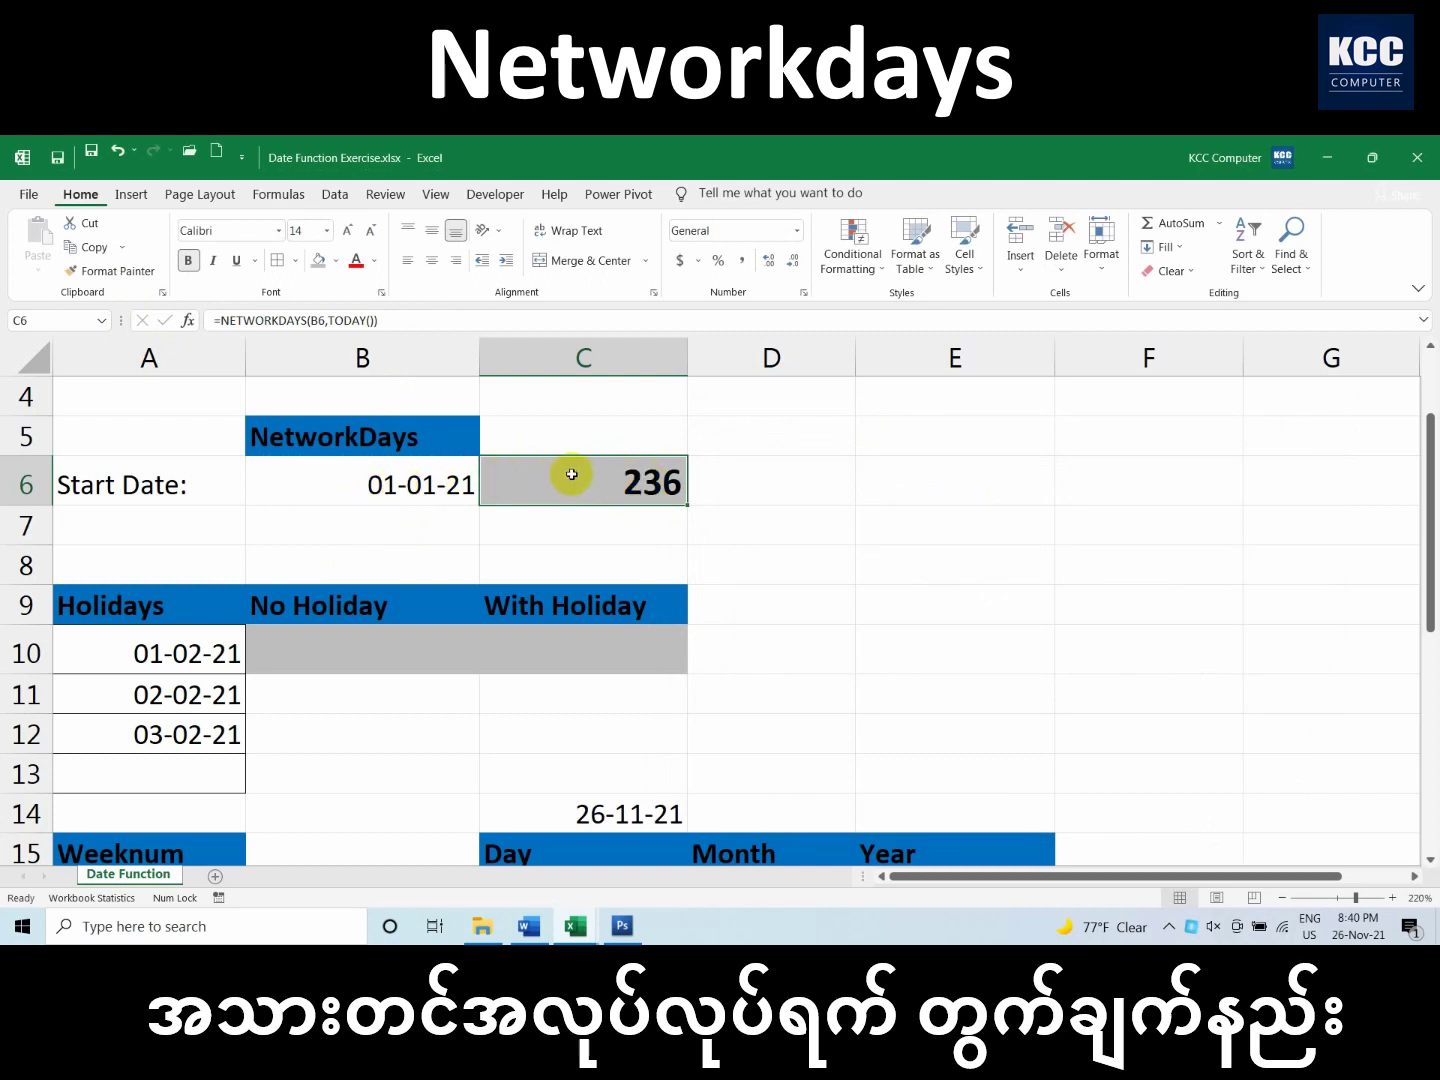
Set the start date in cell B6 to 01-11-2021
{"action": "left_click", "coordinate": [417, 485]}
{"action": "double_click", "coordinate": [416, 485]}
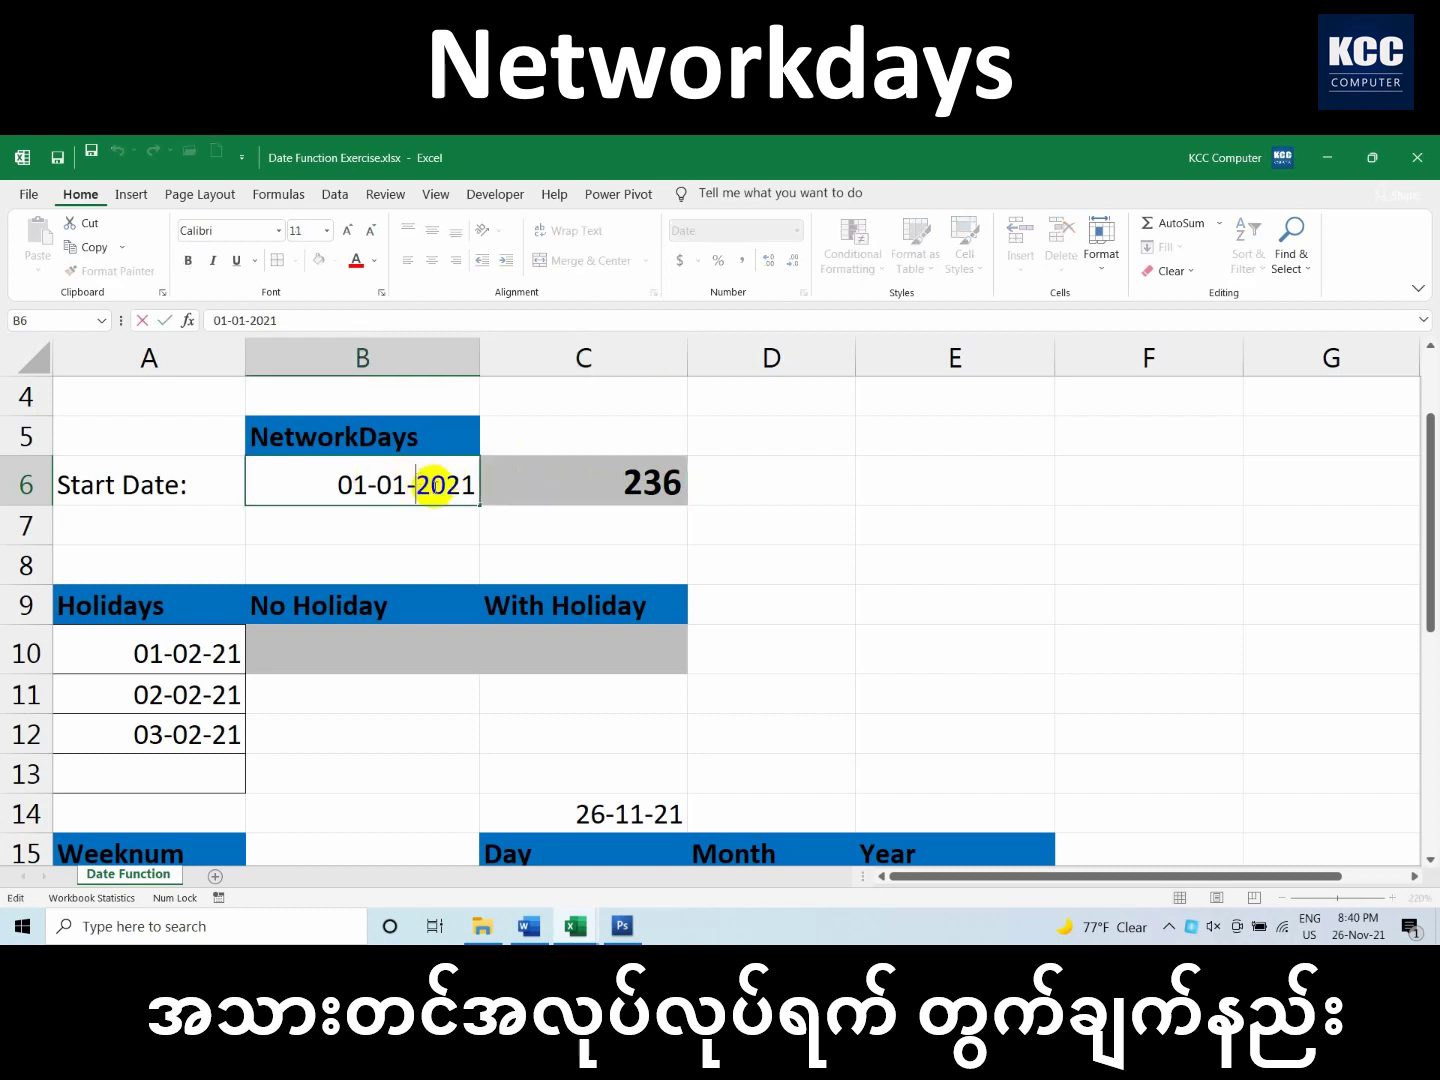
{"action": "double_click", "coordinate": [390, 484]}
{"action": "type", "text": "11"}
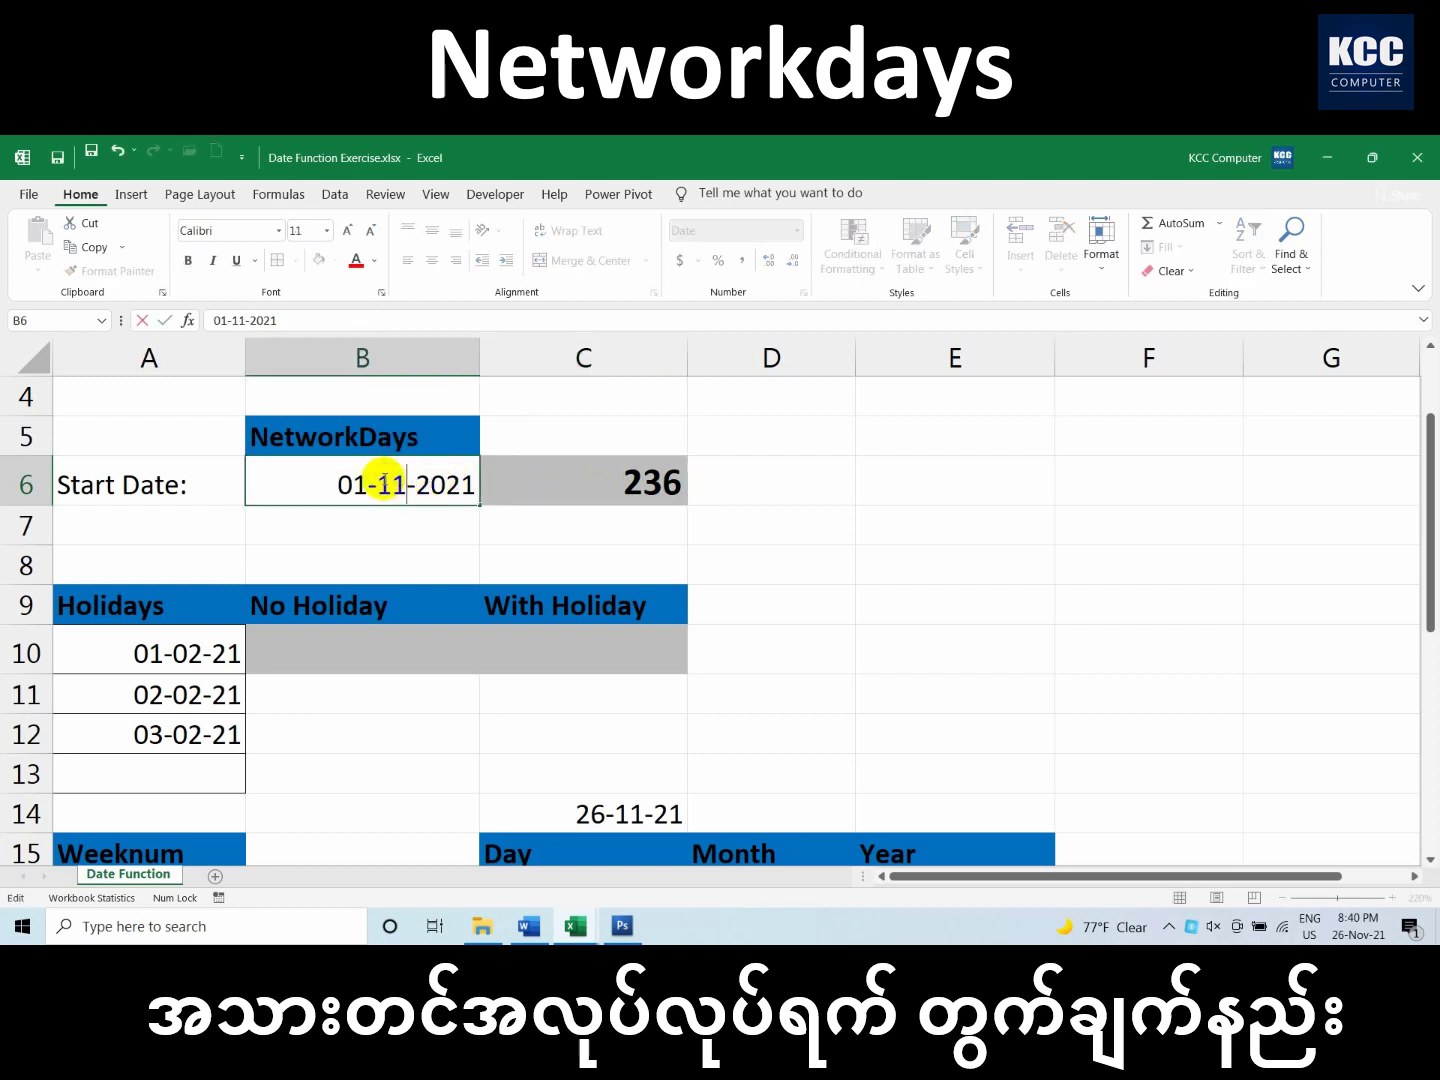
{"action": "key", "text": "Return"}
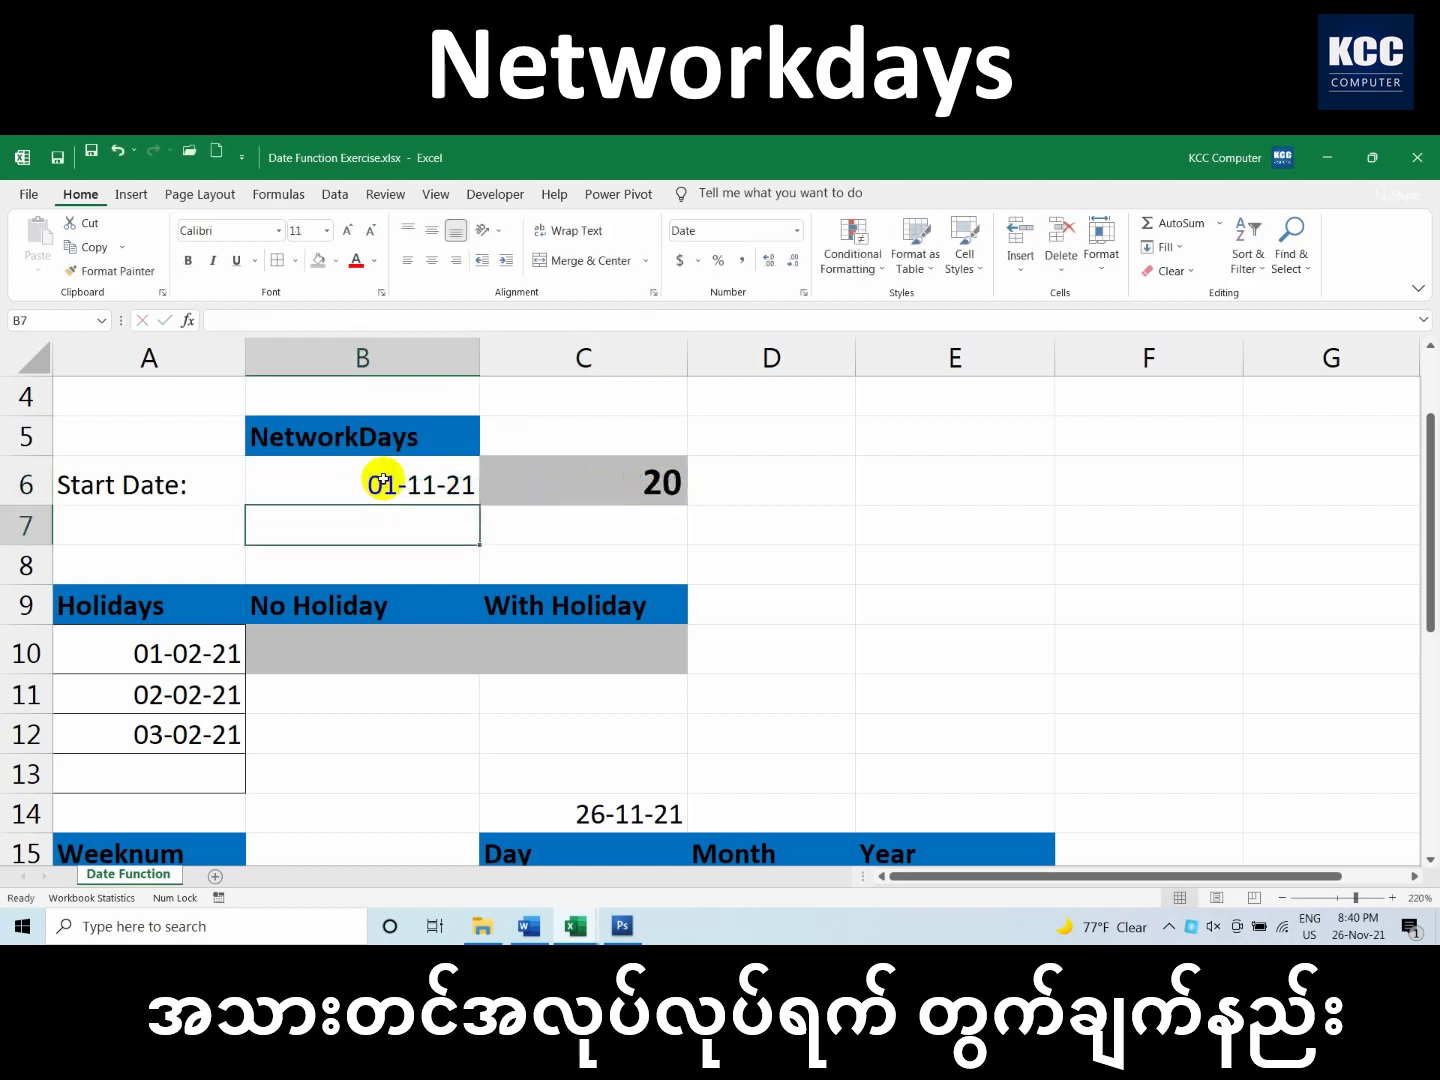
Compare the workday count in C6 with the November 2021 days in the system calendar
{"action": "left_click", "coordinate": [651, 492]}
{"action": "left_click", "coordinate": [1357, 926]}
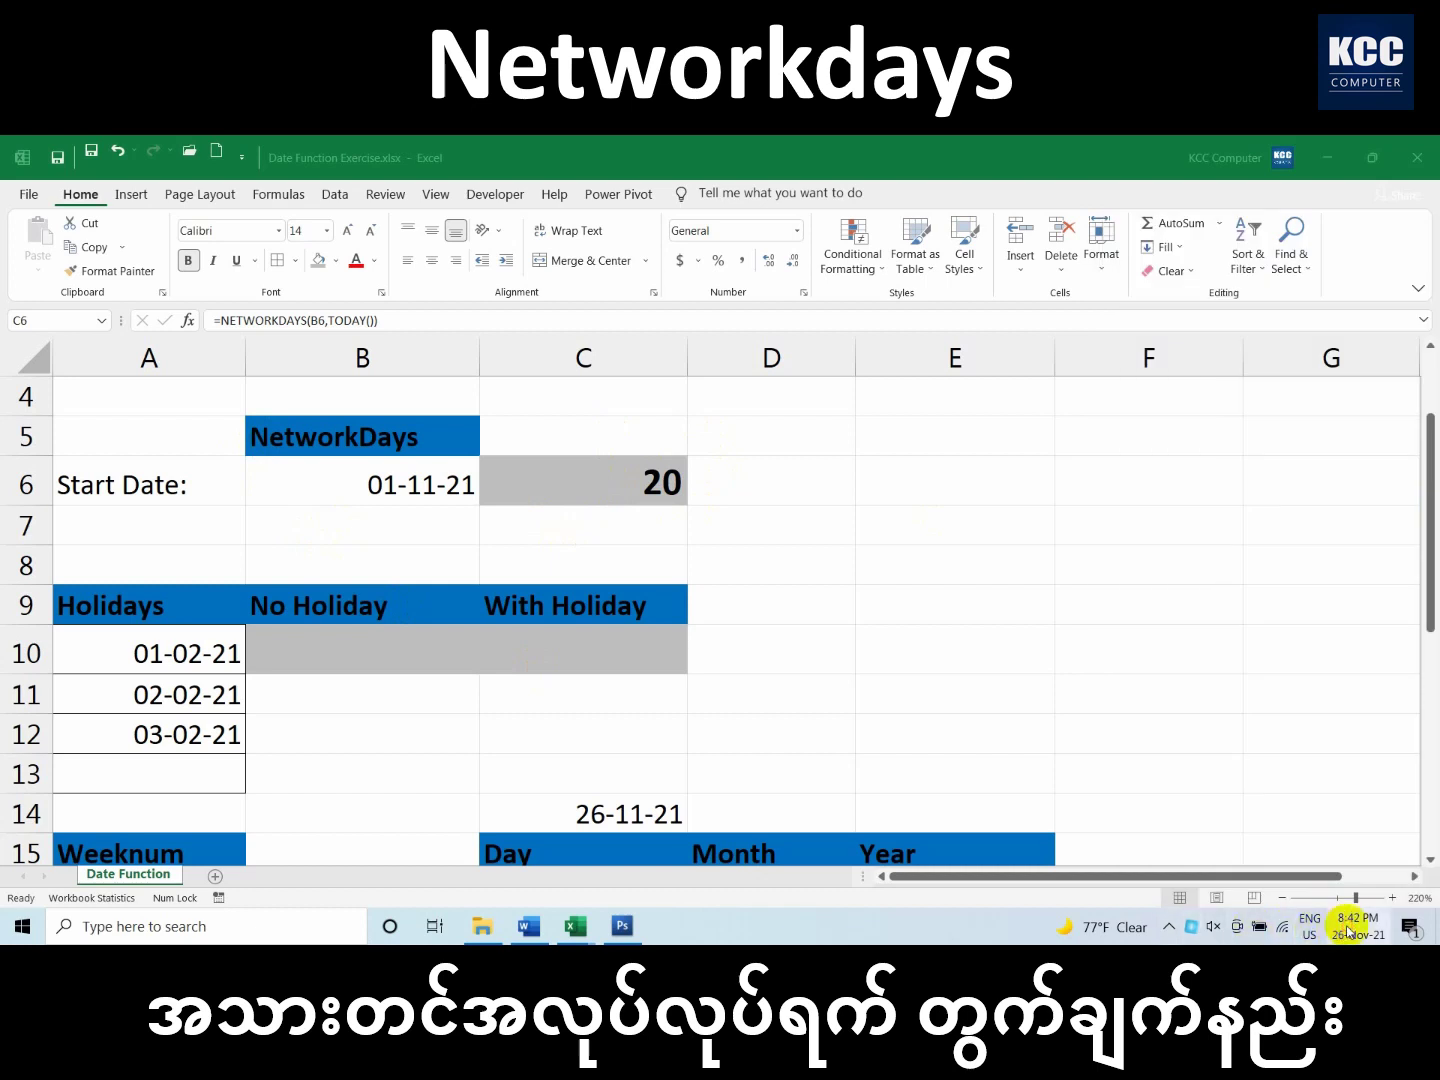
{"action": "left_click", "coordinate": [1358, 926]}
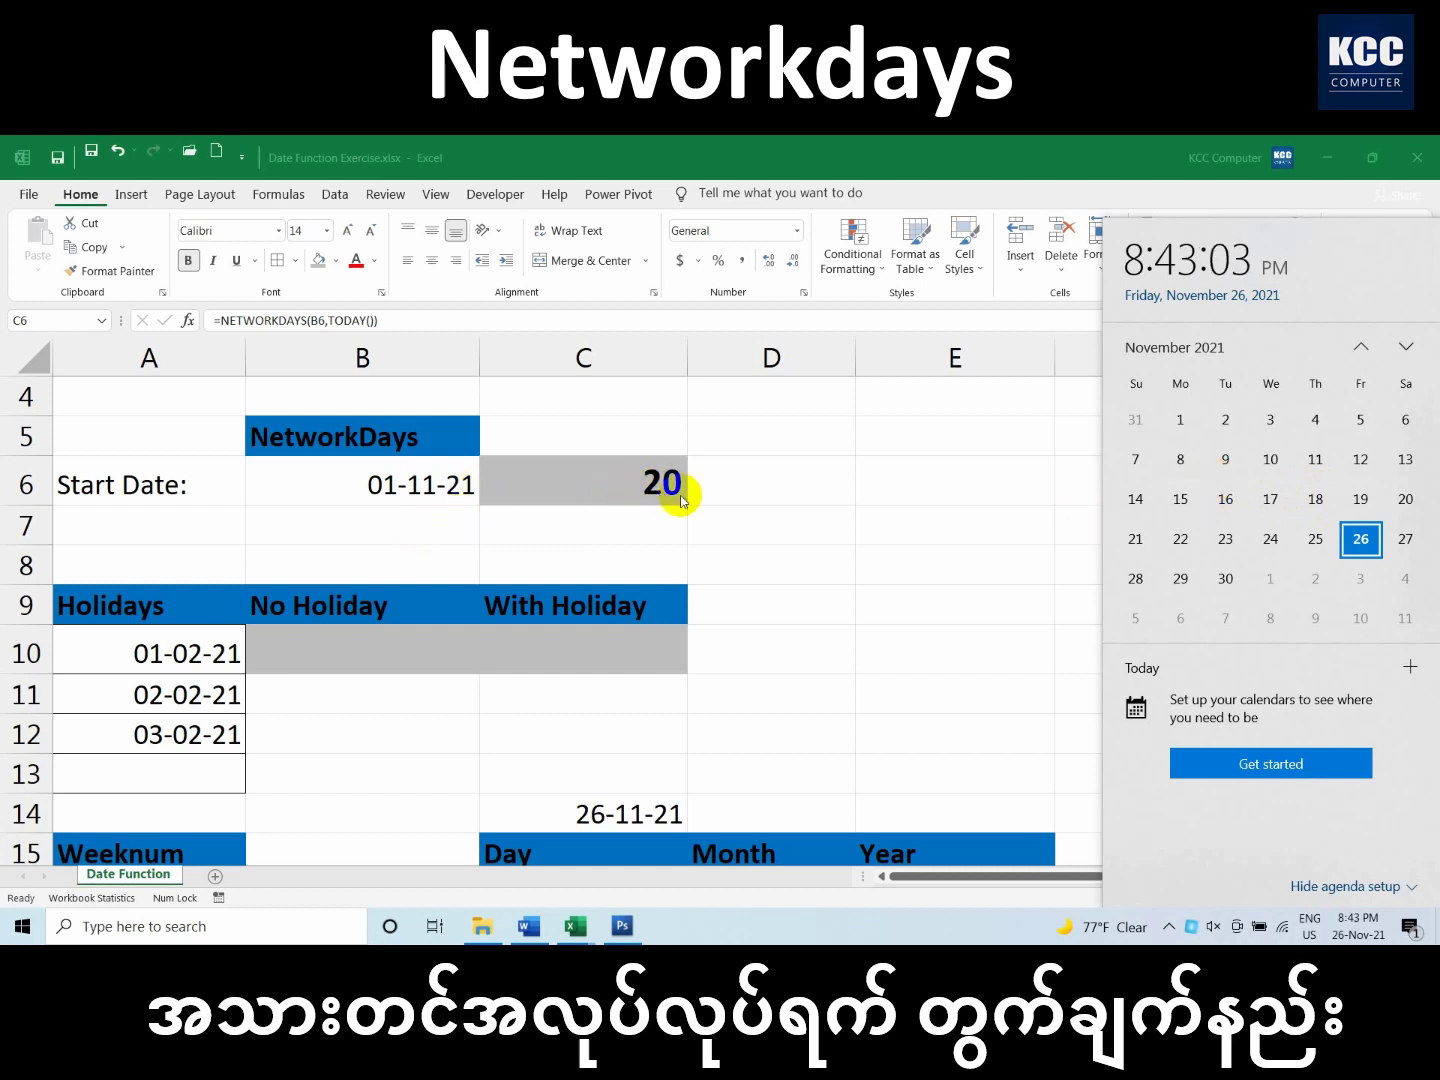
{"action": "left_click", "coordinate": [747, 504]}
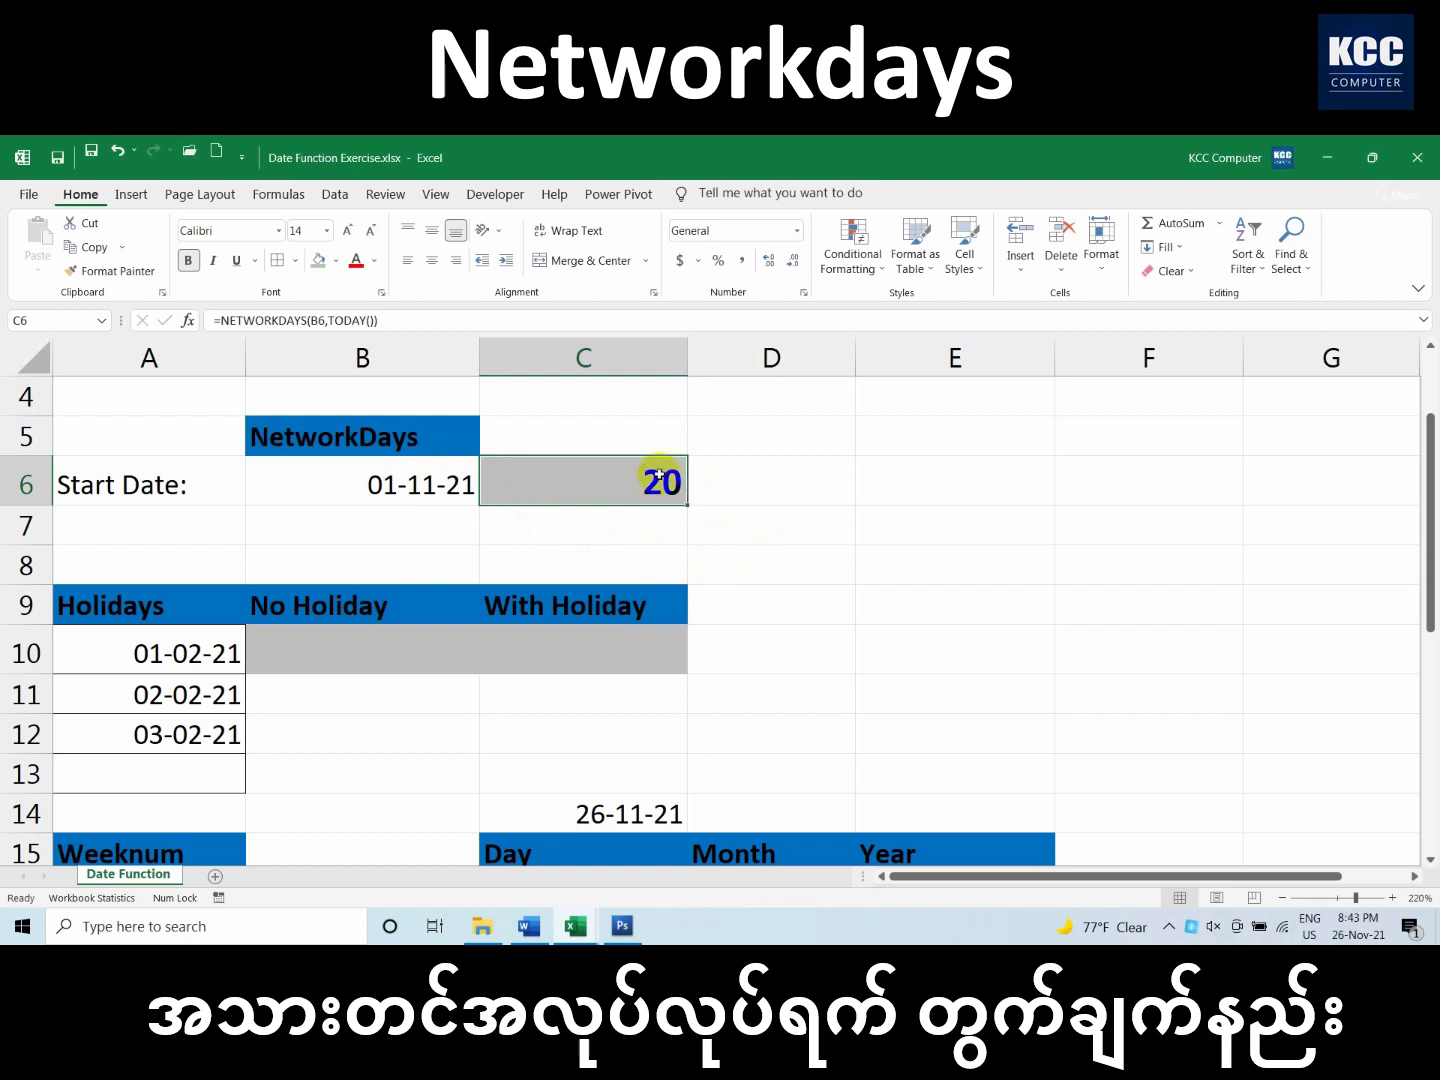
Enter a Holiday list in column F: the heading Holiday in F5, 17-11-2021 in F6 and 18-11-2021 in F7
{"action": "left_click", "coordinate": [1138, 437]}
{"action": "type", "text": "Ho"}
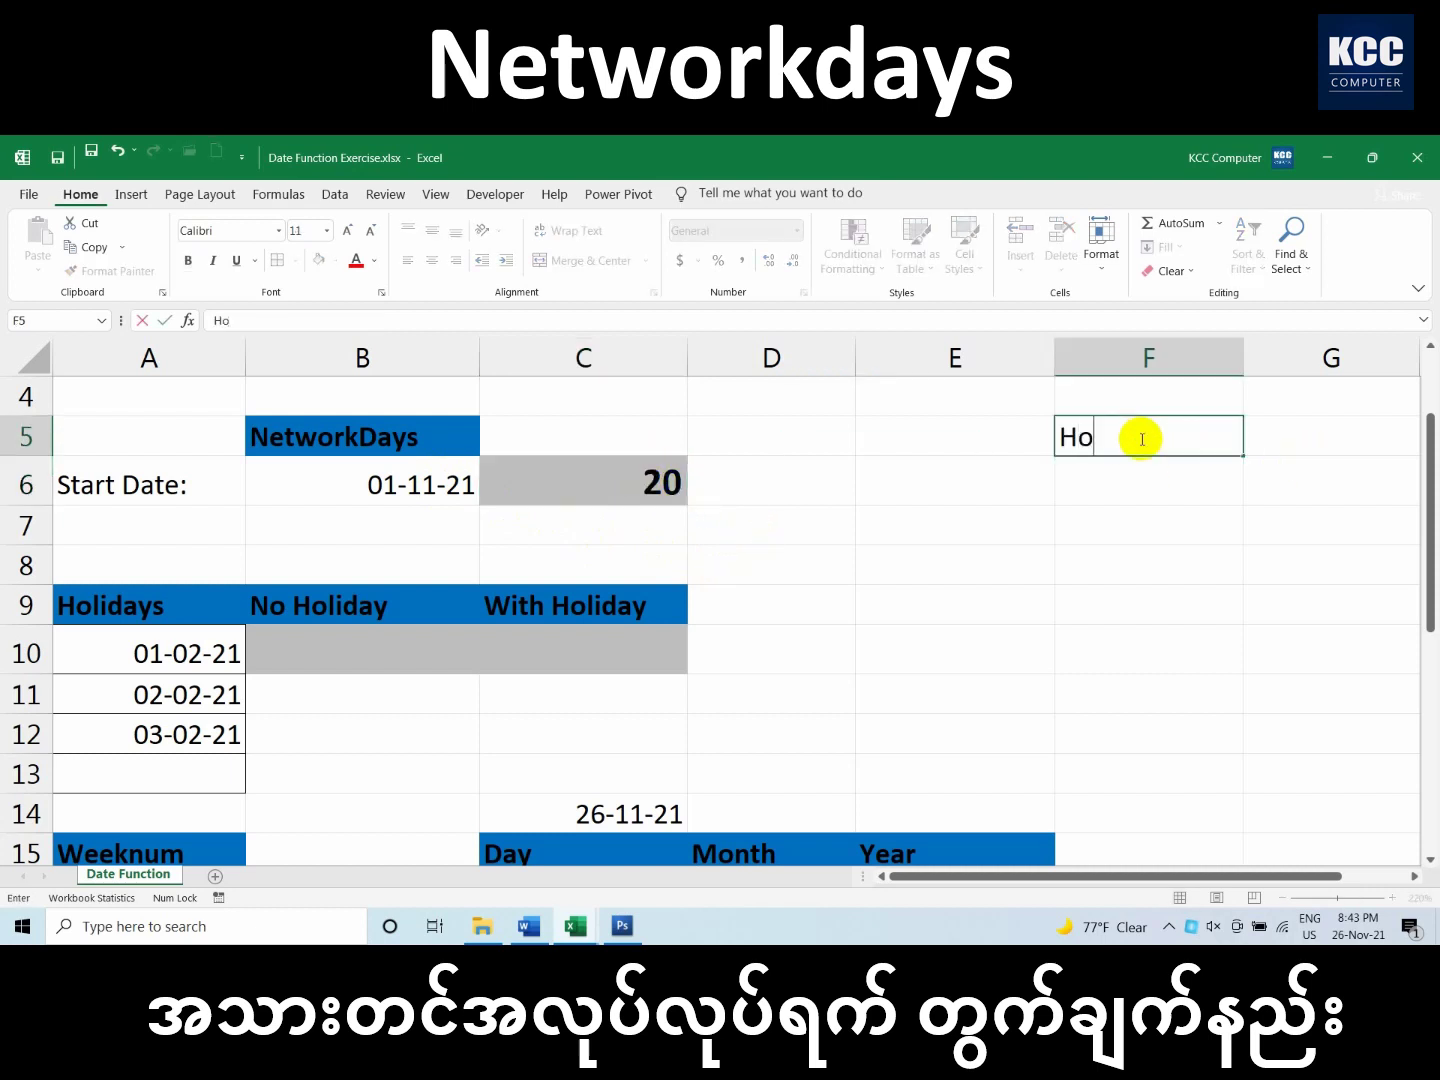
{"action": "type", "text": "liday"}
{"action": "key", "text": "Return"}
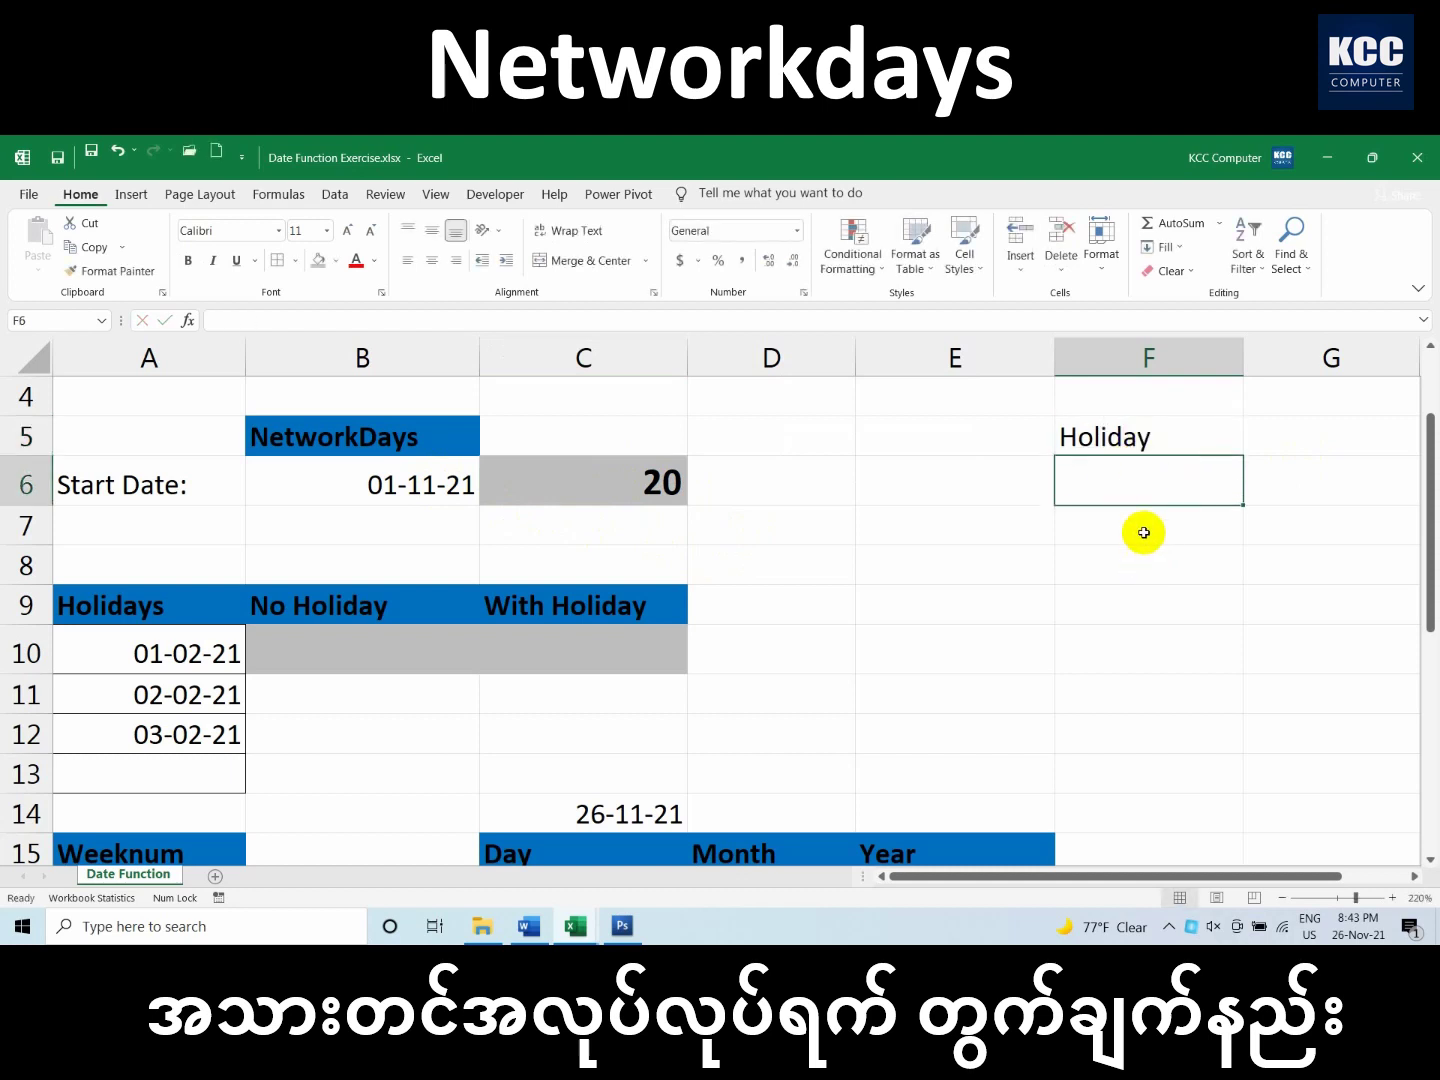
{"action": "type", "text": "17-"}
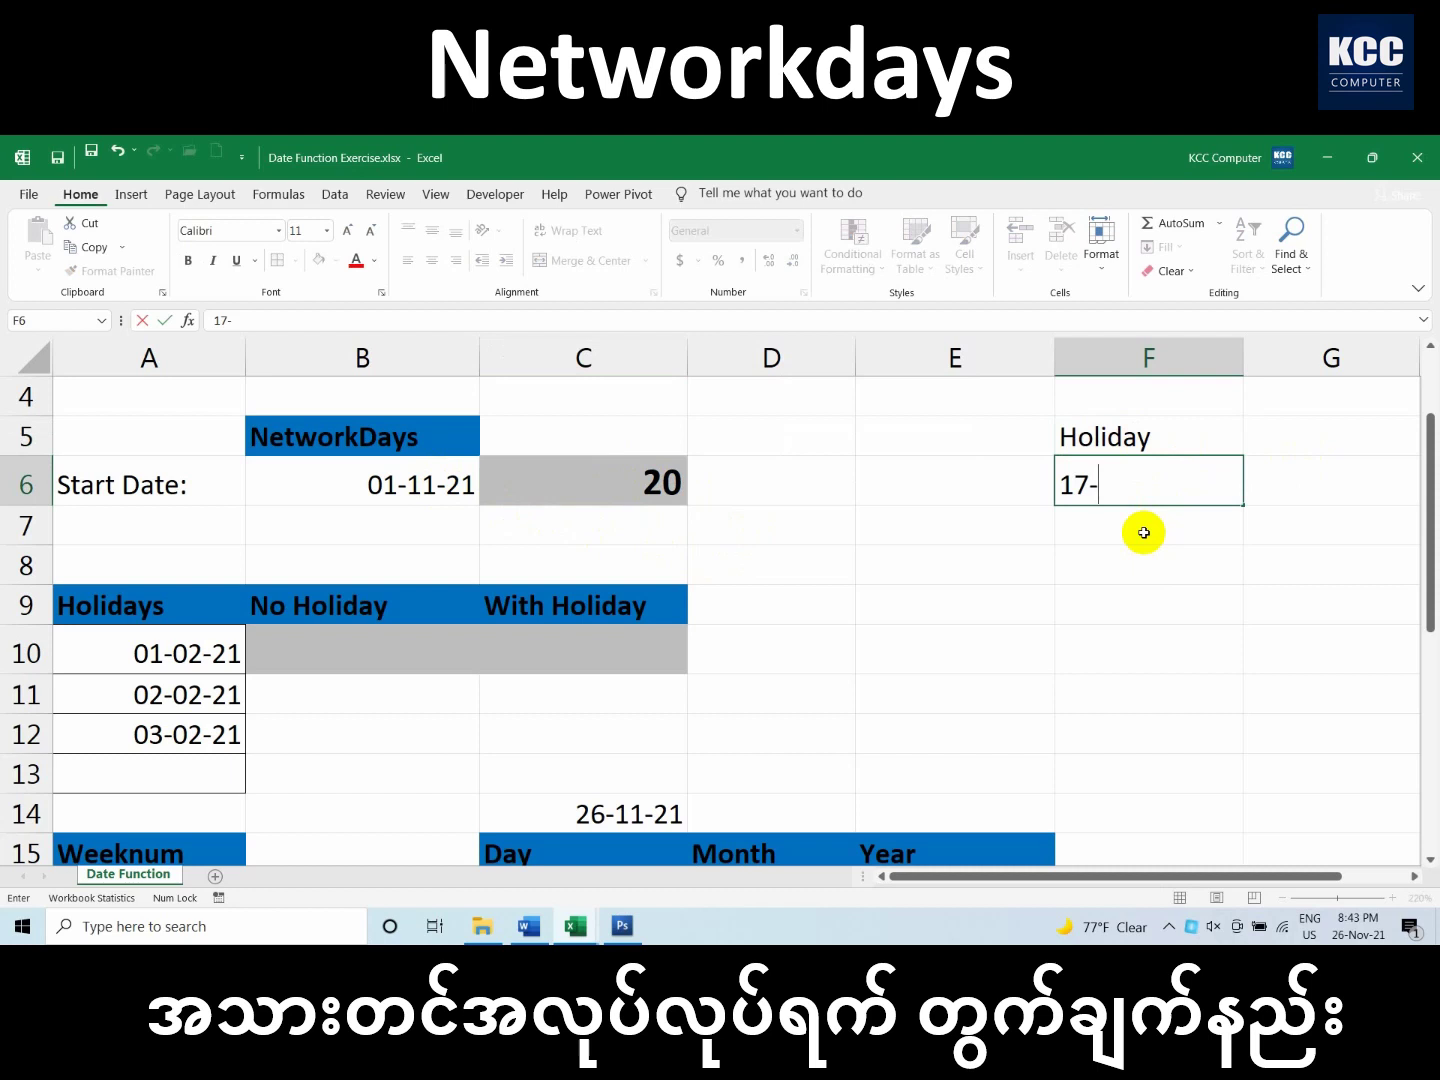
{"action": "type", "text": "11-2021"}
{"action": "key", "text": "Return"}
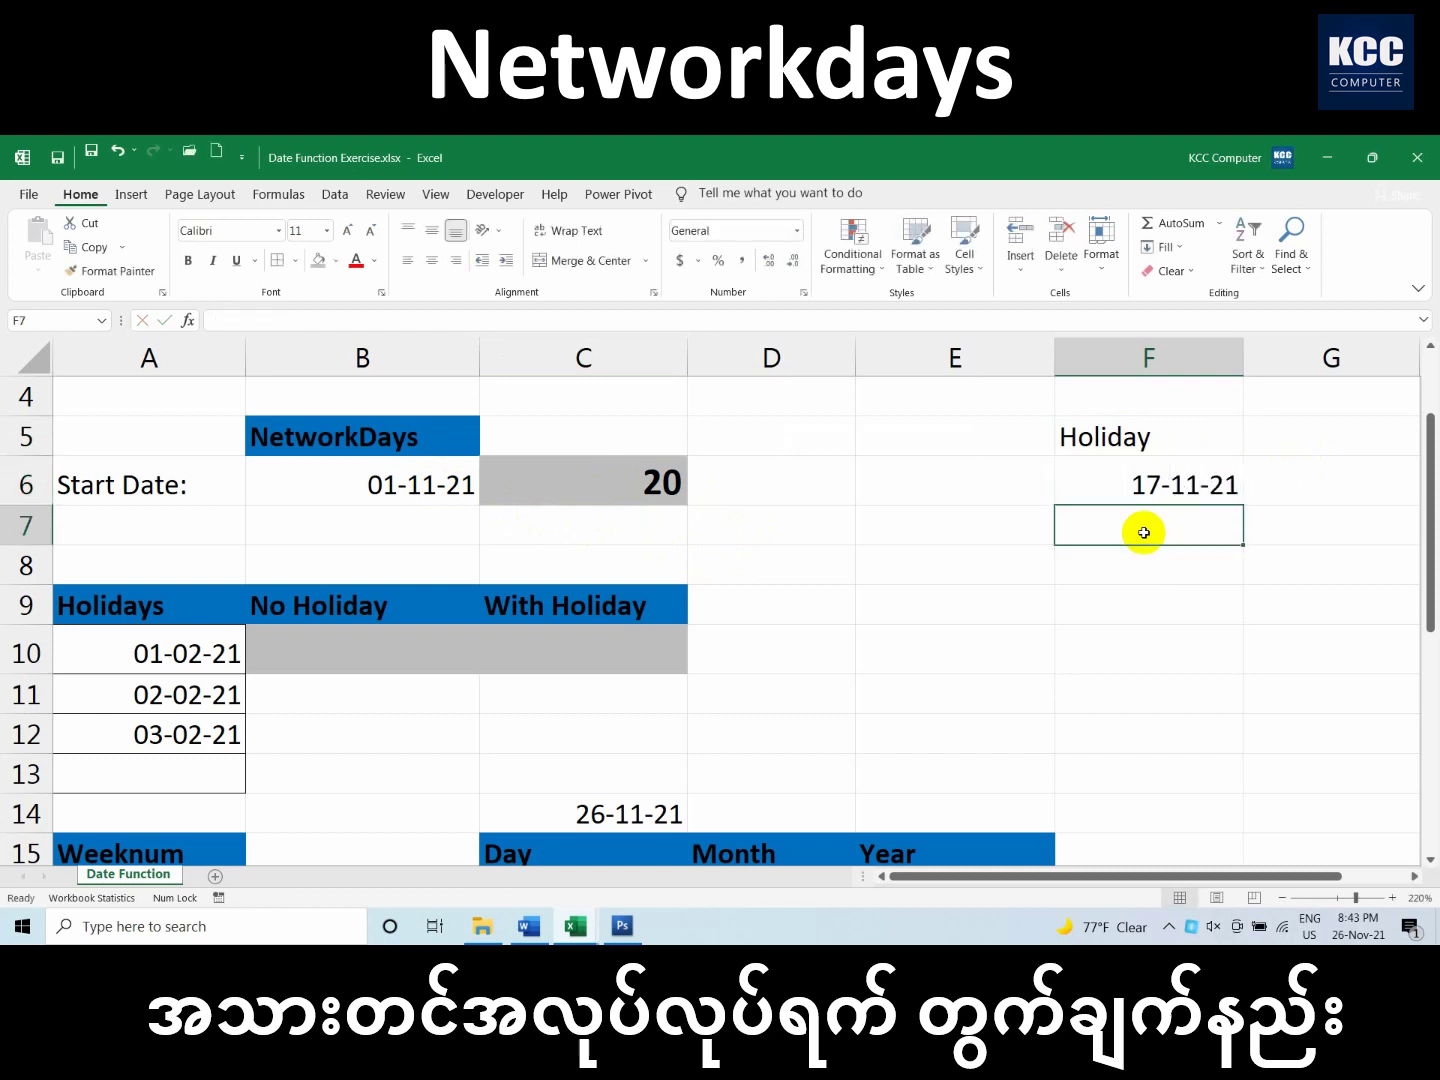
{"action": "type", "text": "18-11"}
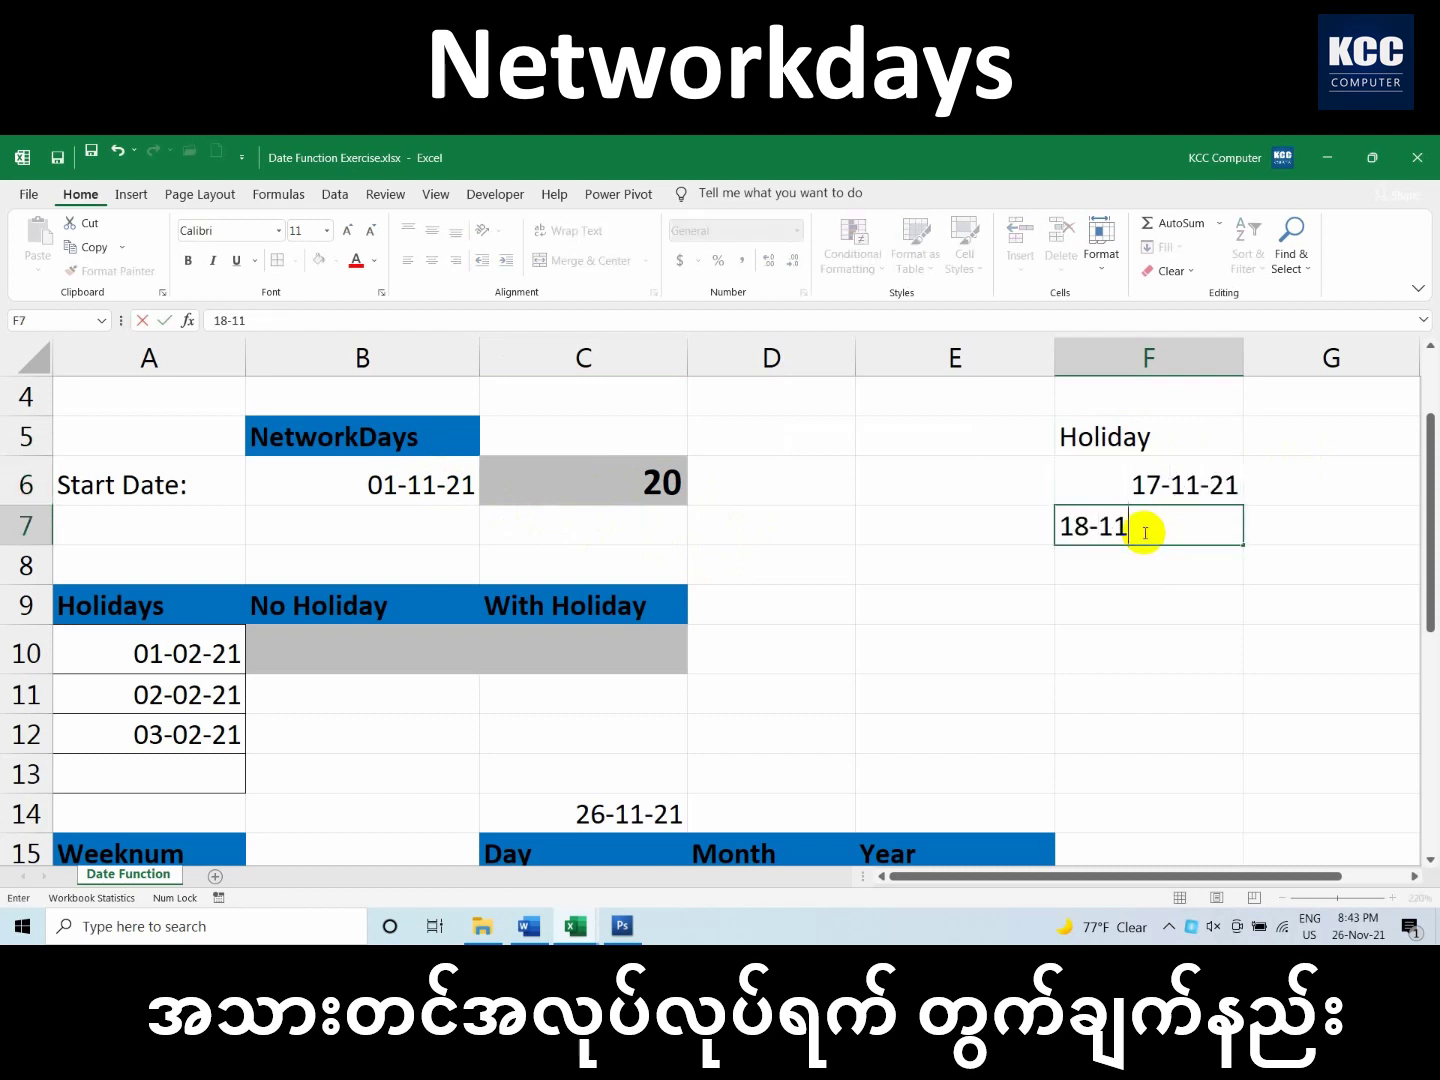
{"action": "type", "text": "-2021"}
{"action": "key", "text": "Return"}
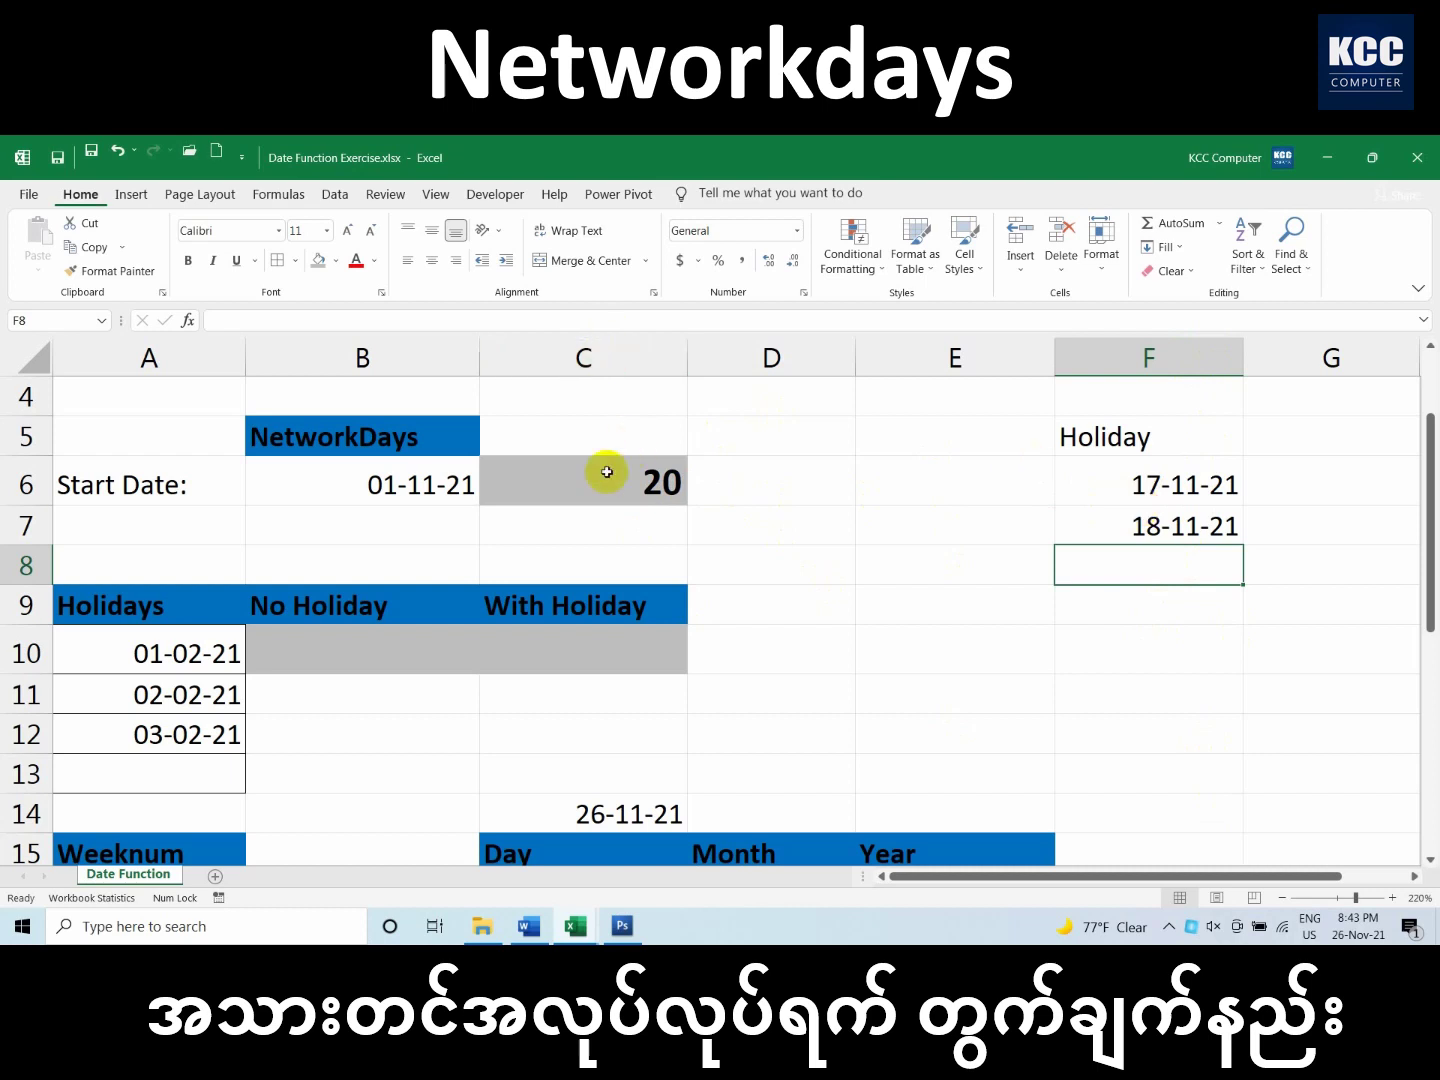
{"action": "left_click", "coordinate": [646, 481]}
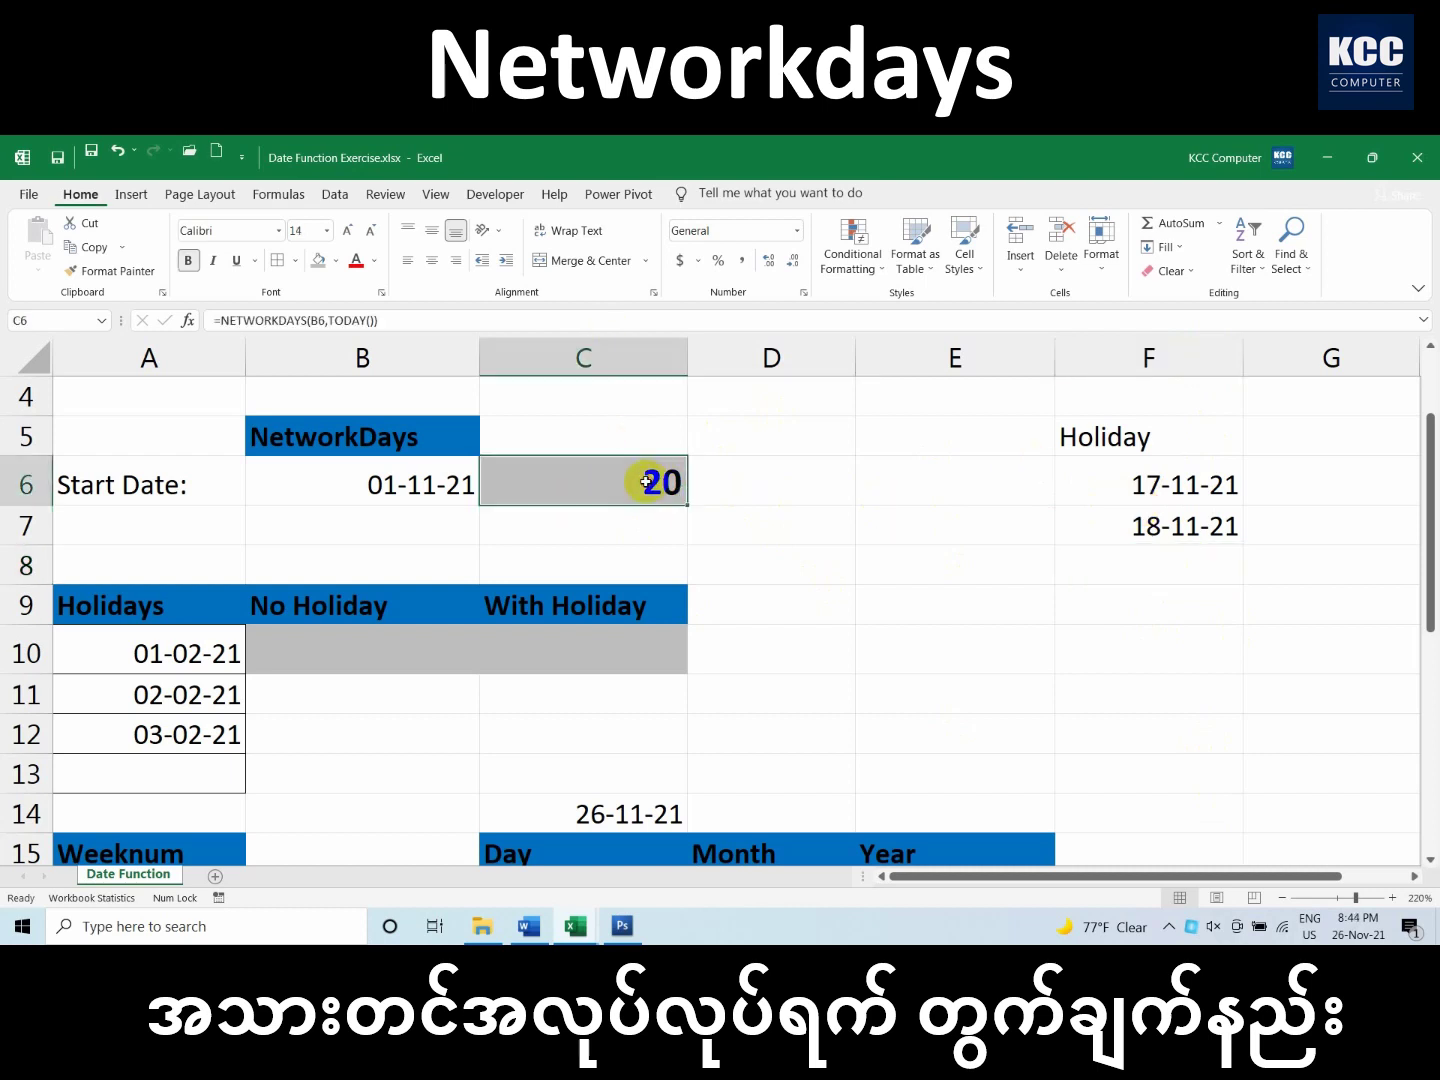
{"action": "double_click", "coordinate": [652, 484]}
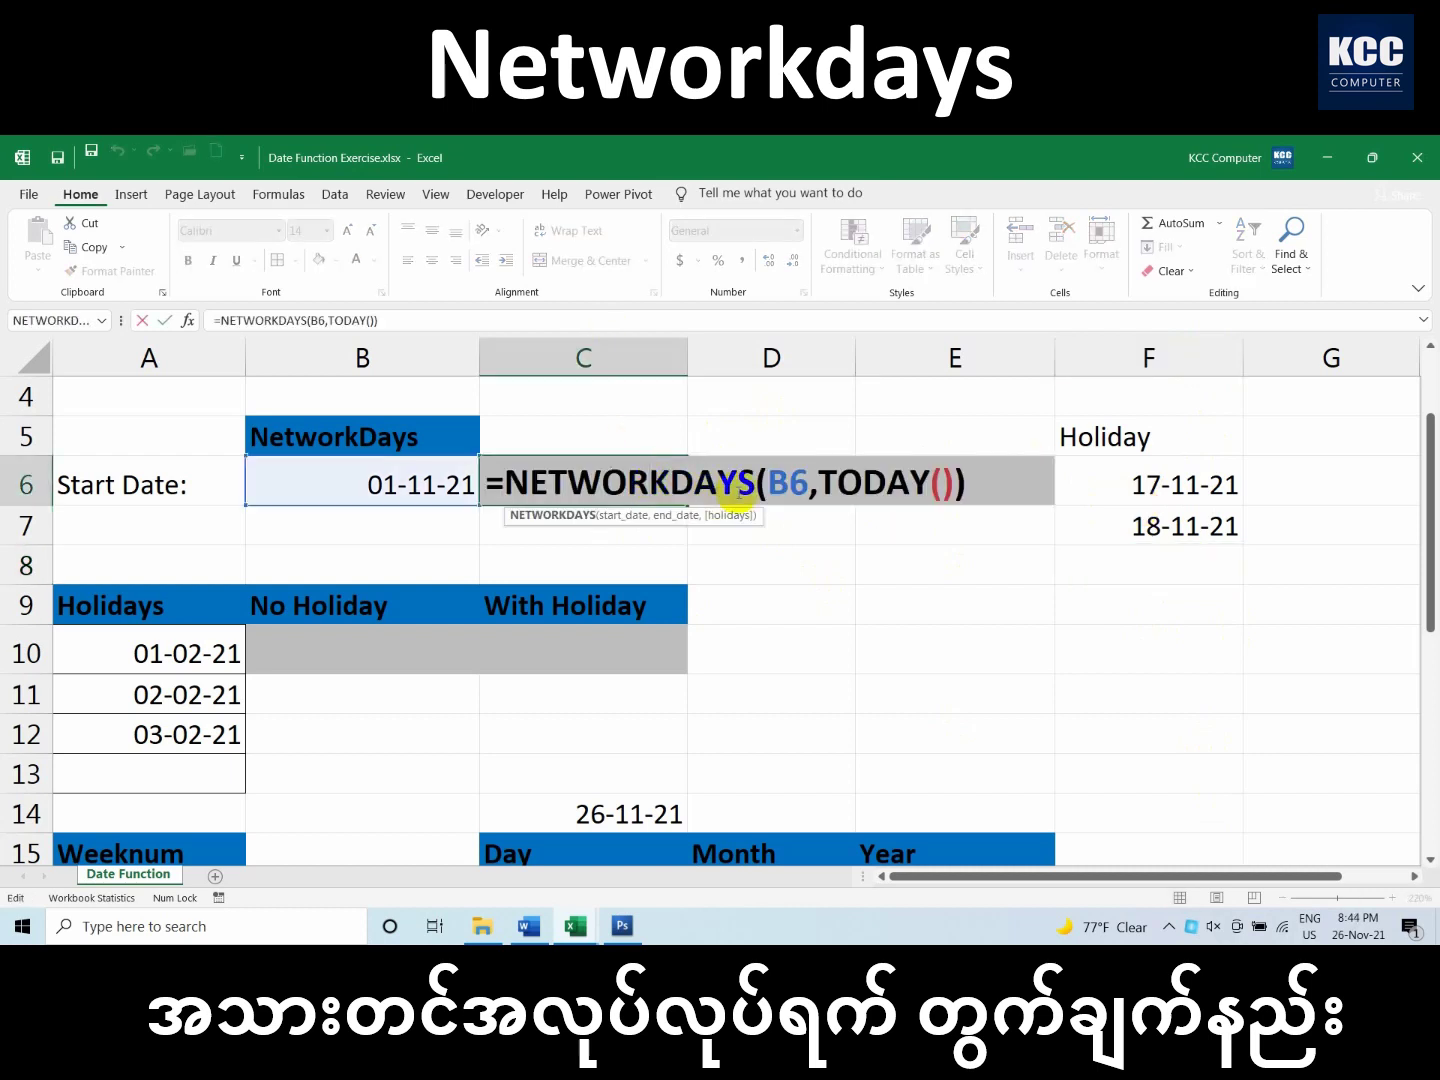
{"action": "key", "text": "Escape"}
{"action": "key", "text": "Delete"}
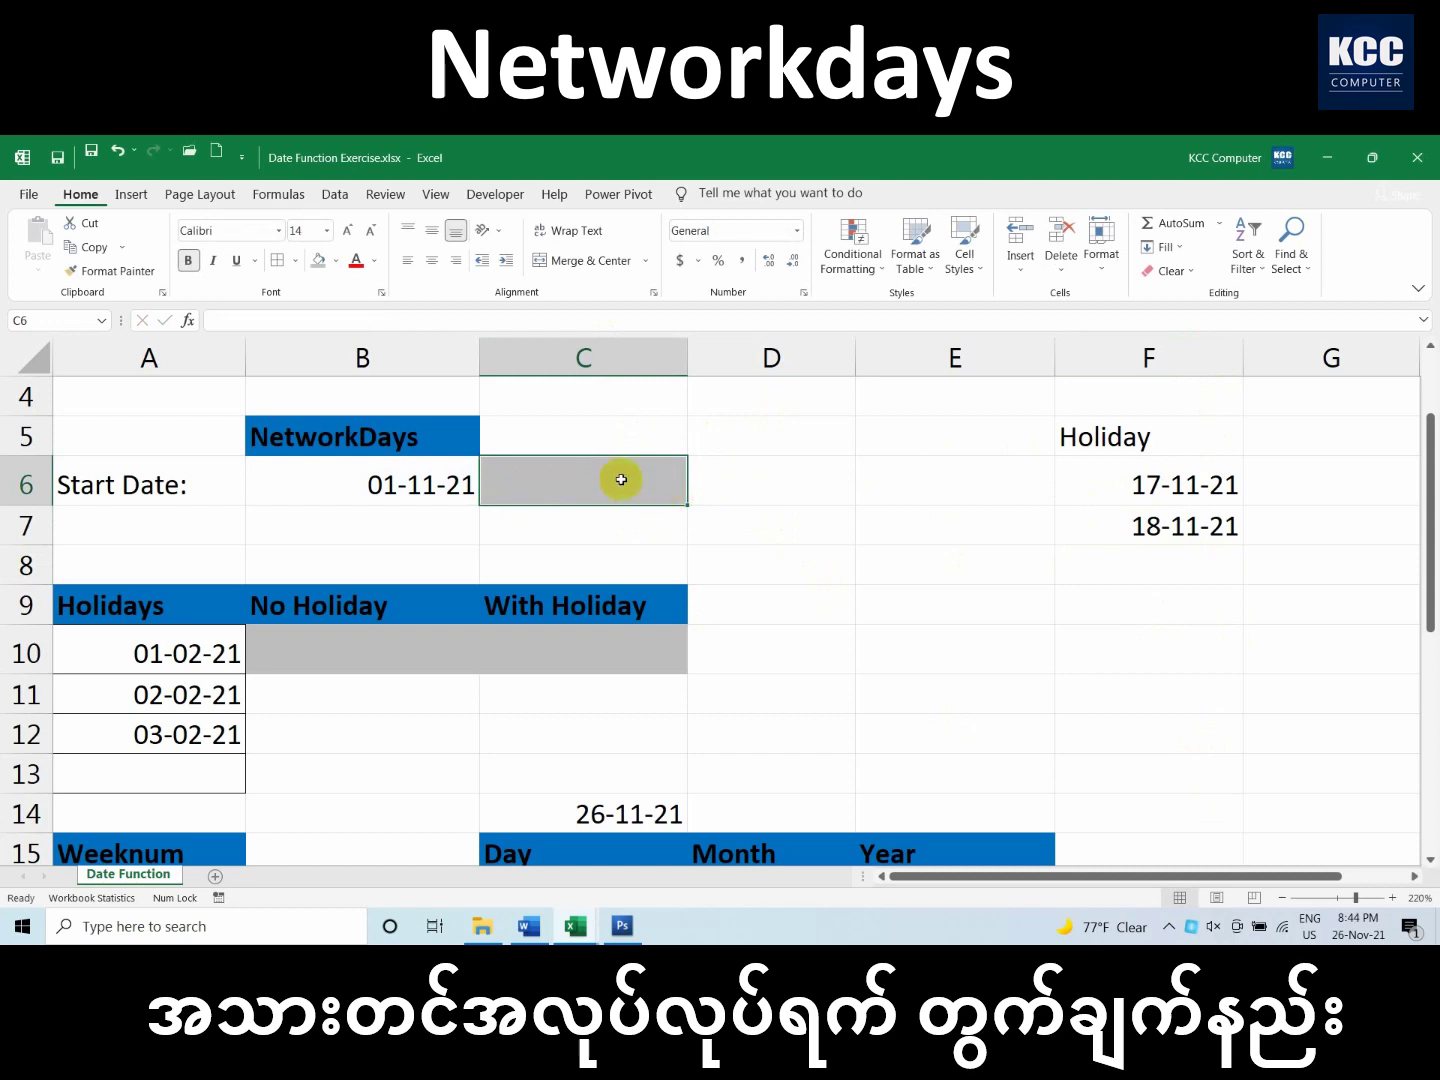
{"action": "type", "text": "="}
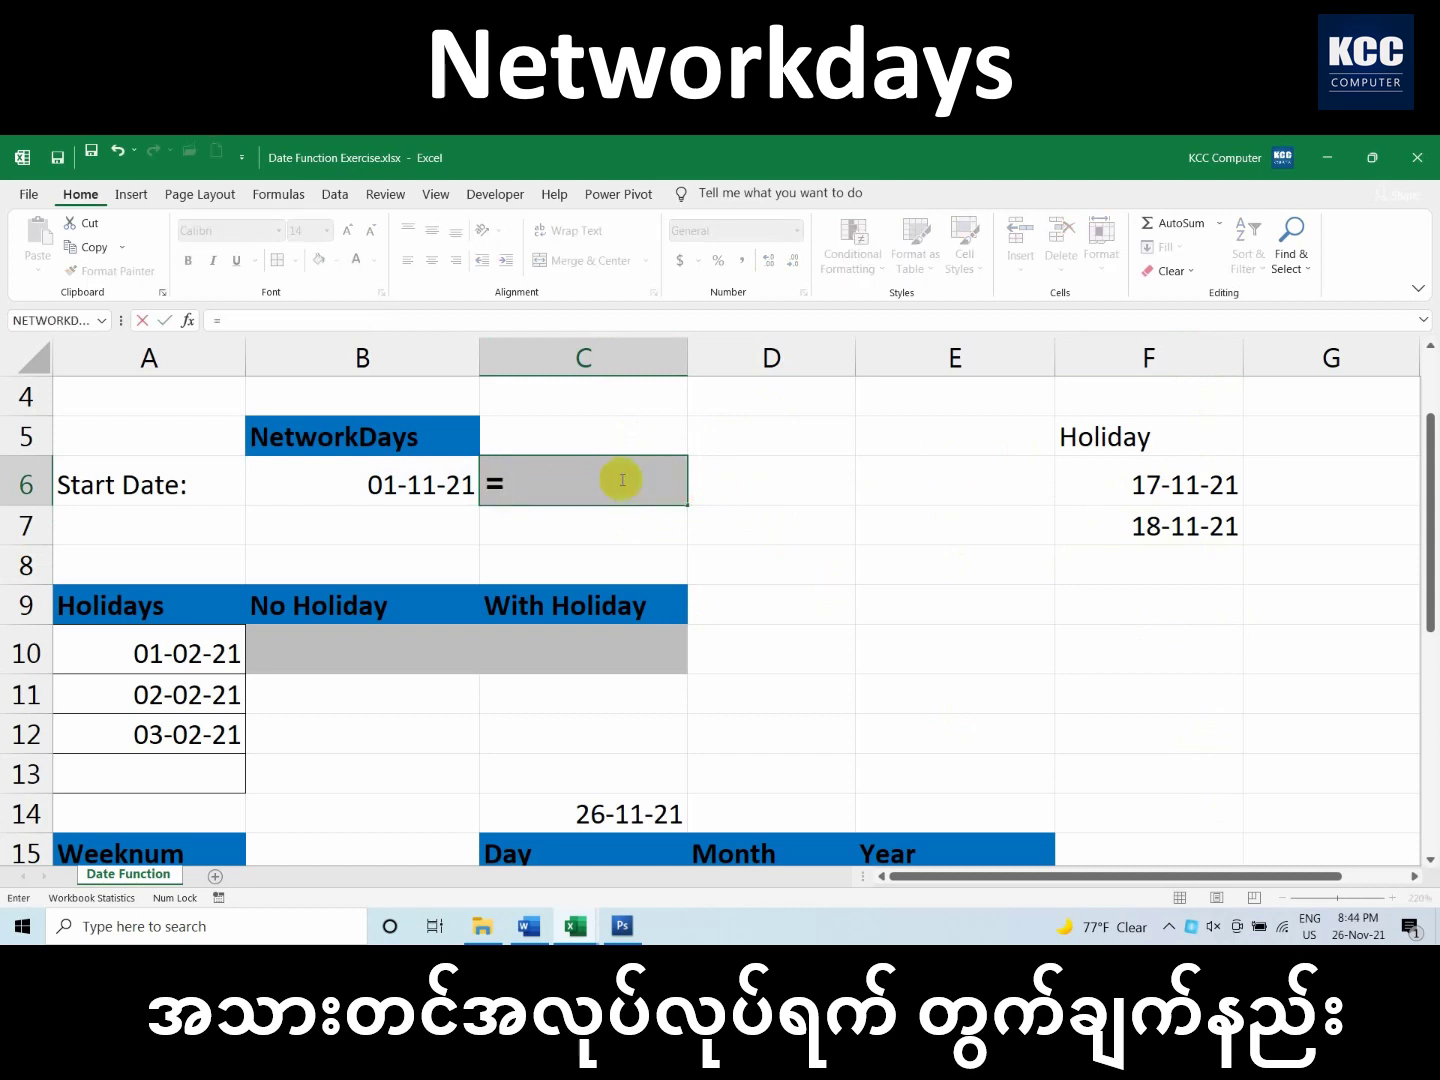
{"action": "key", "text": "Escape"}
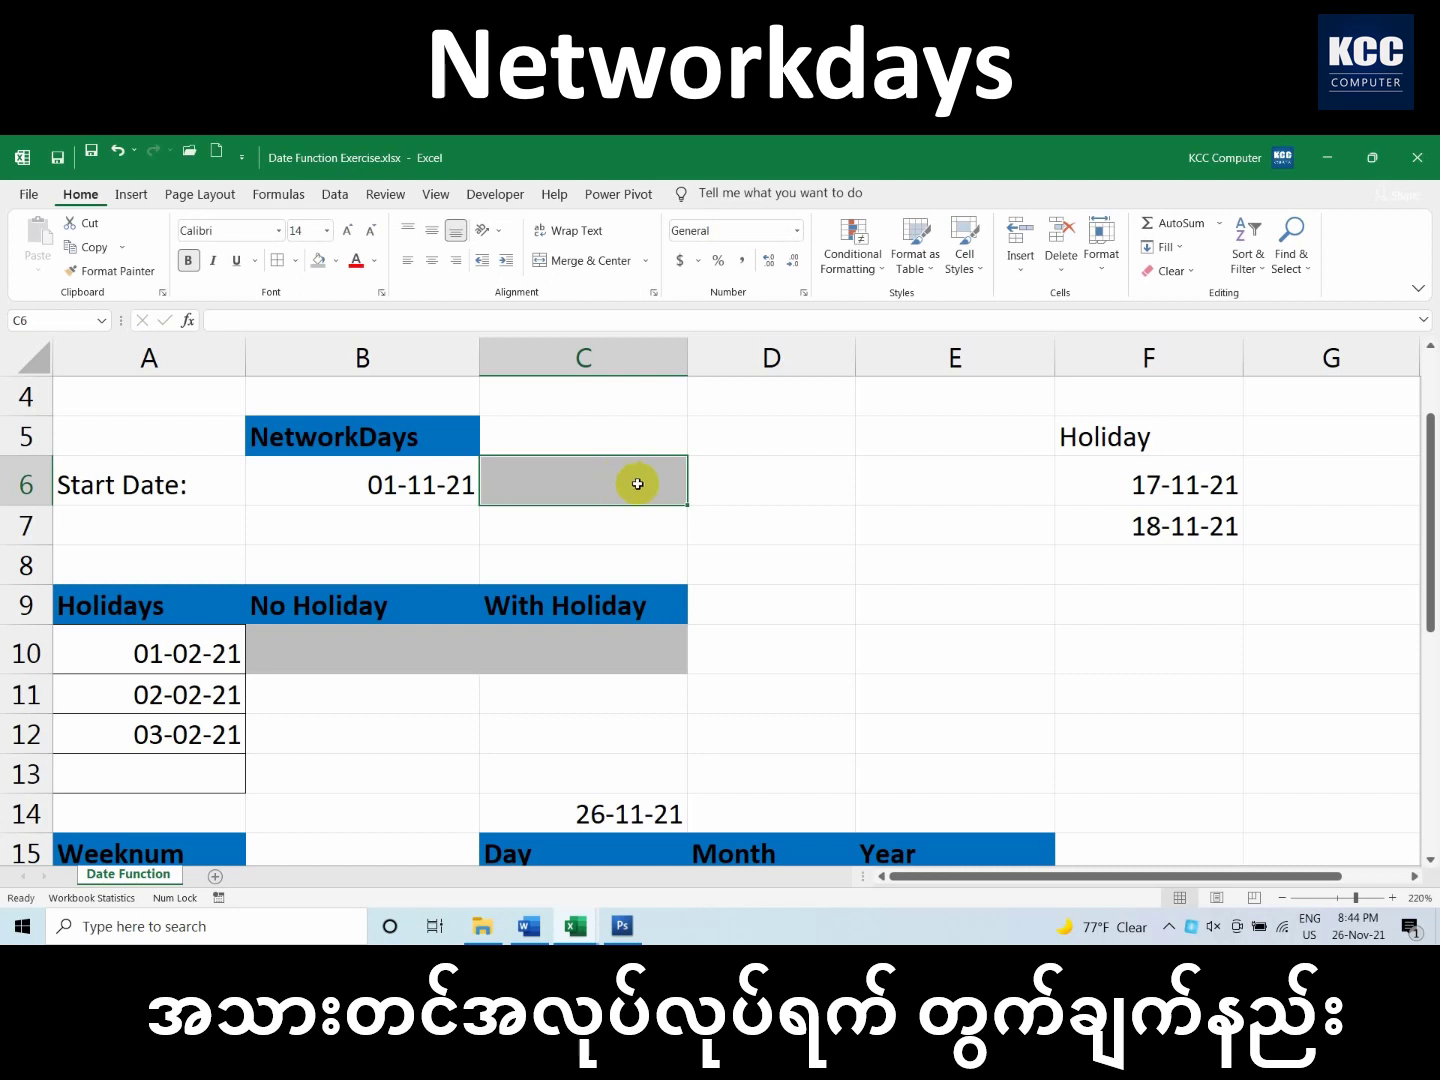
{"action": "left_click", "coordinate": [188, 320]}
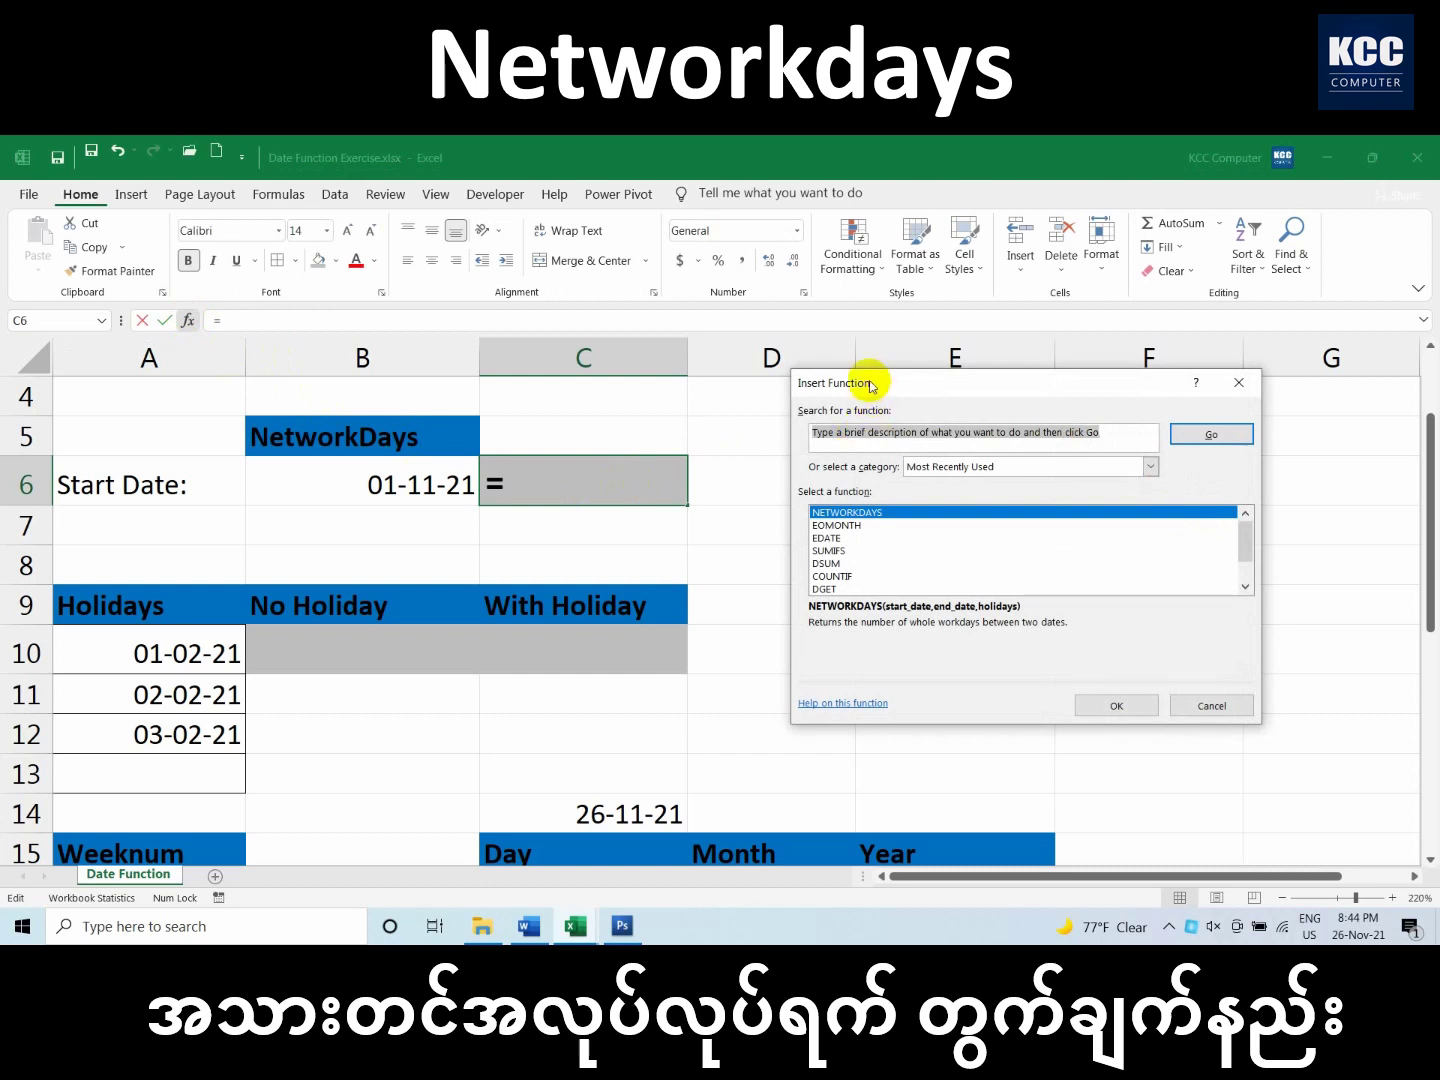
{"action": "left_click_drag", "start_coordinate": [868, 385], "coordinate": [816, 495]}
{"action": "key", "text": "Escape"}
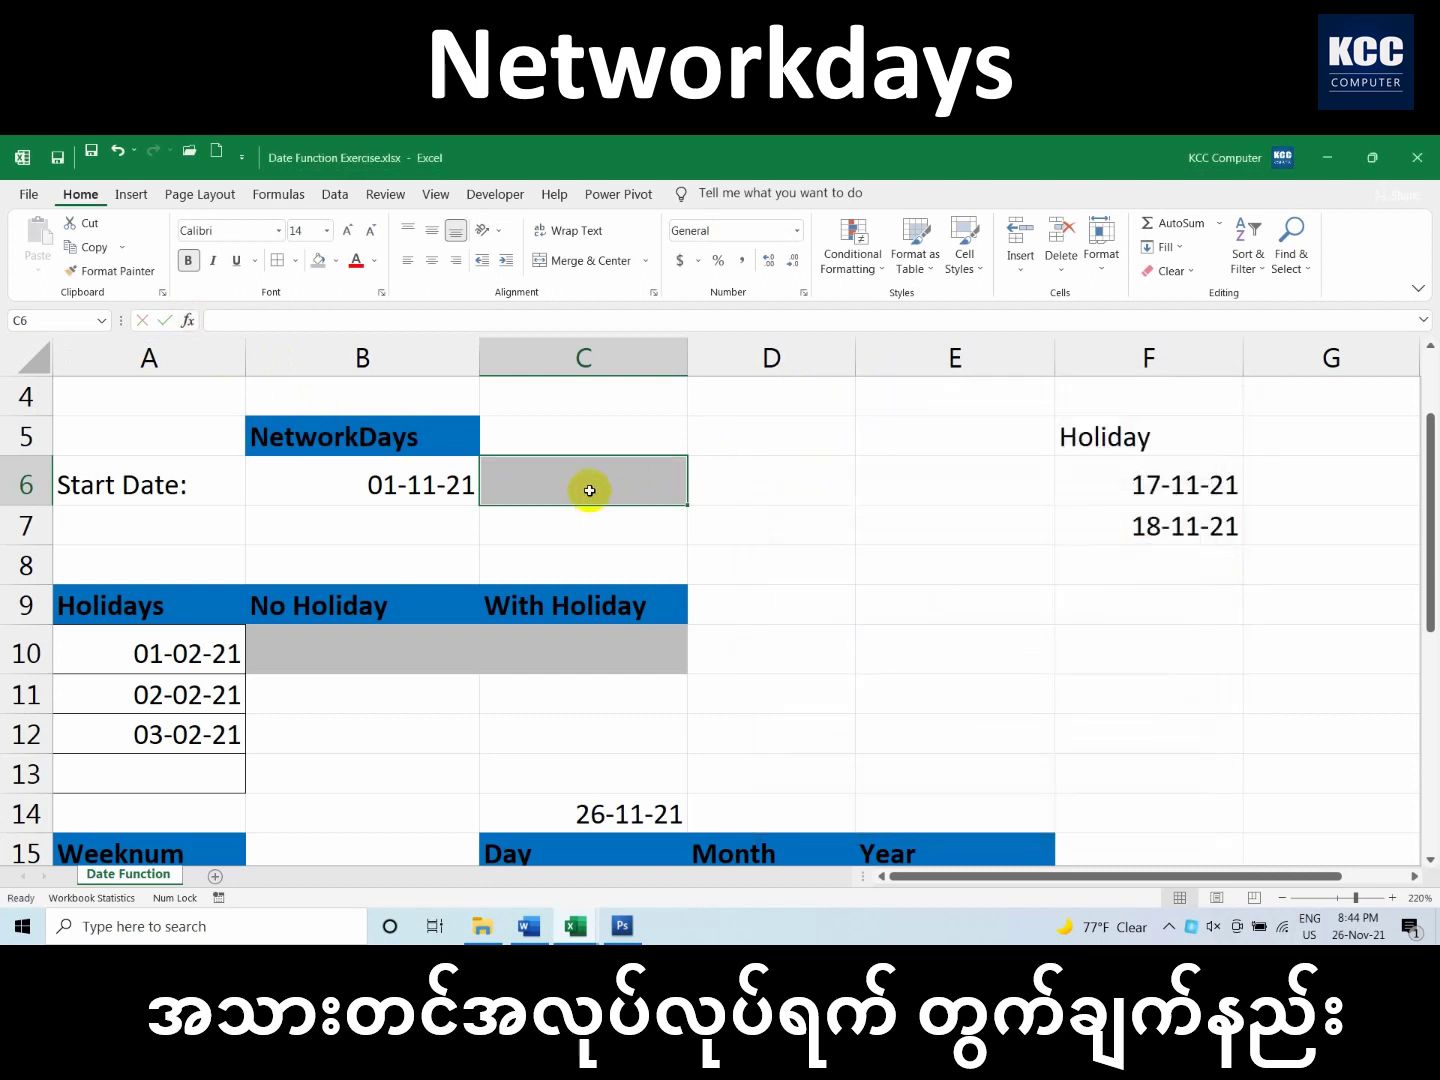
{"action": "left_click", "coordinate": [117, 149]}
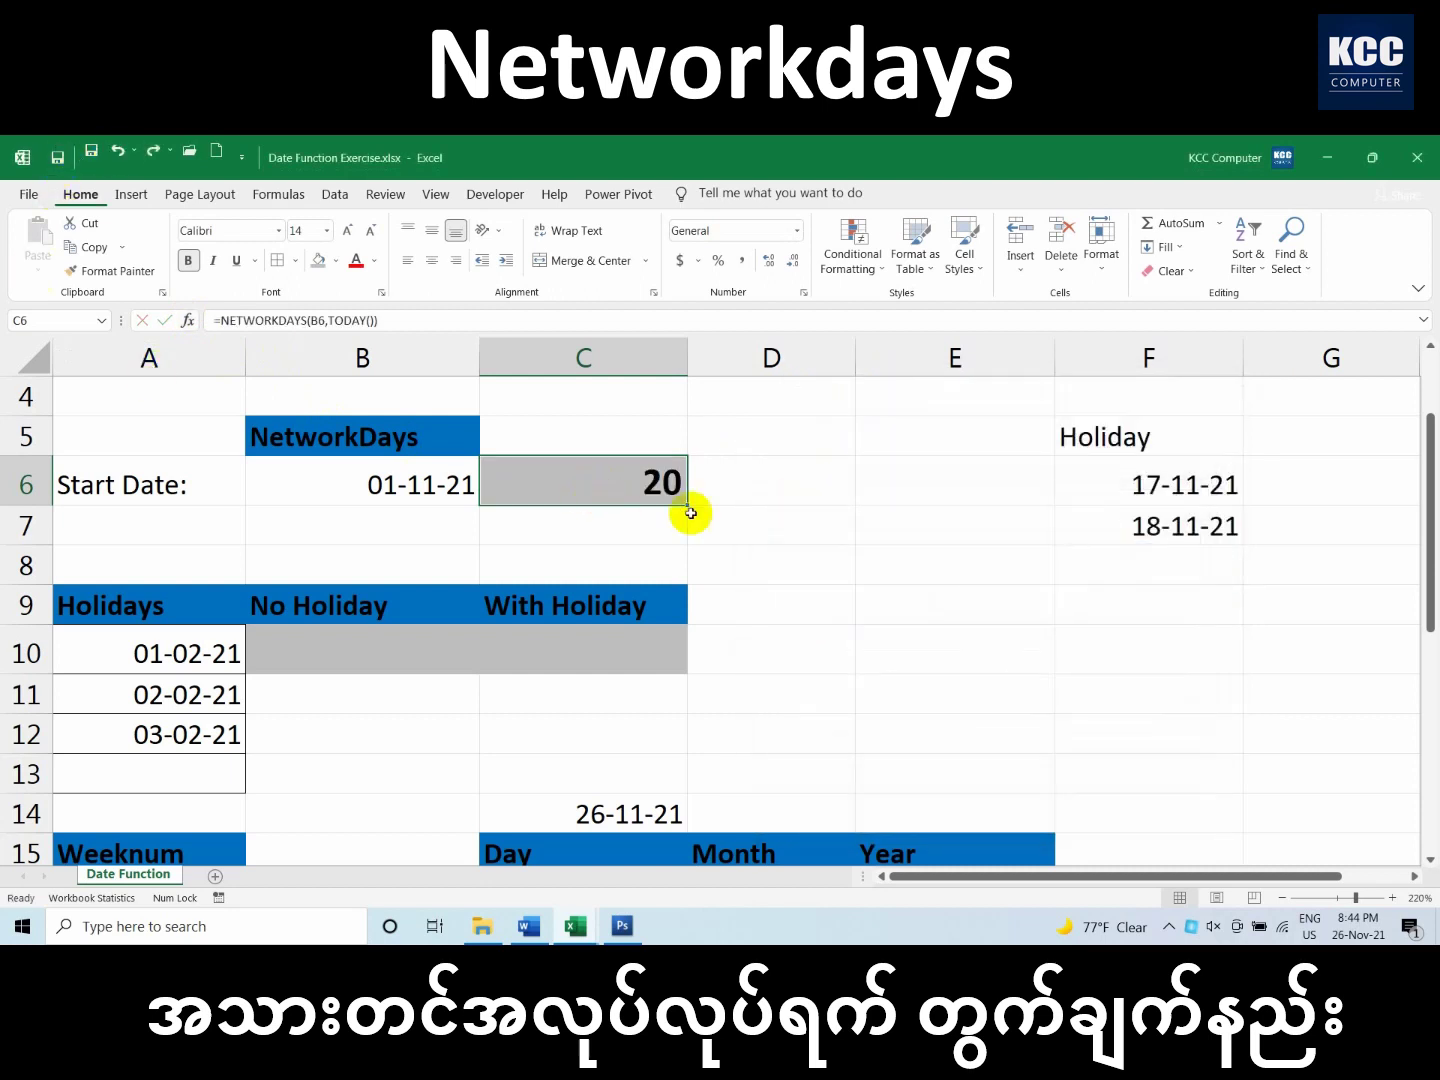
Fill cell C6 across to D6 to carry over its formatting, and clear the contents of D6
{"action": "left_click", "coordinate": [790, 482]}
{"action": "left_click", "coordinate": [670, 482]}
{"action": "left_click_drag", "start_coordinate": [686, 506], "coordinate": [800, 509]}
{"action": "key", "text": "Delete"}
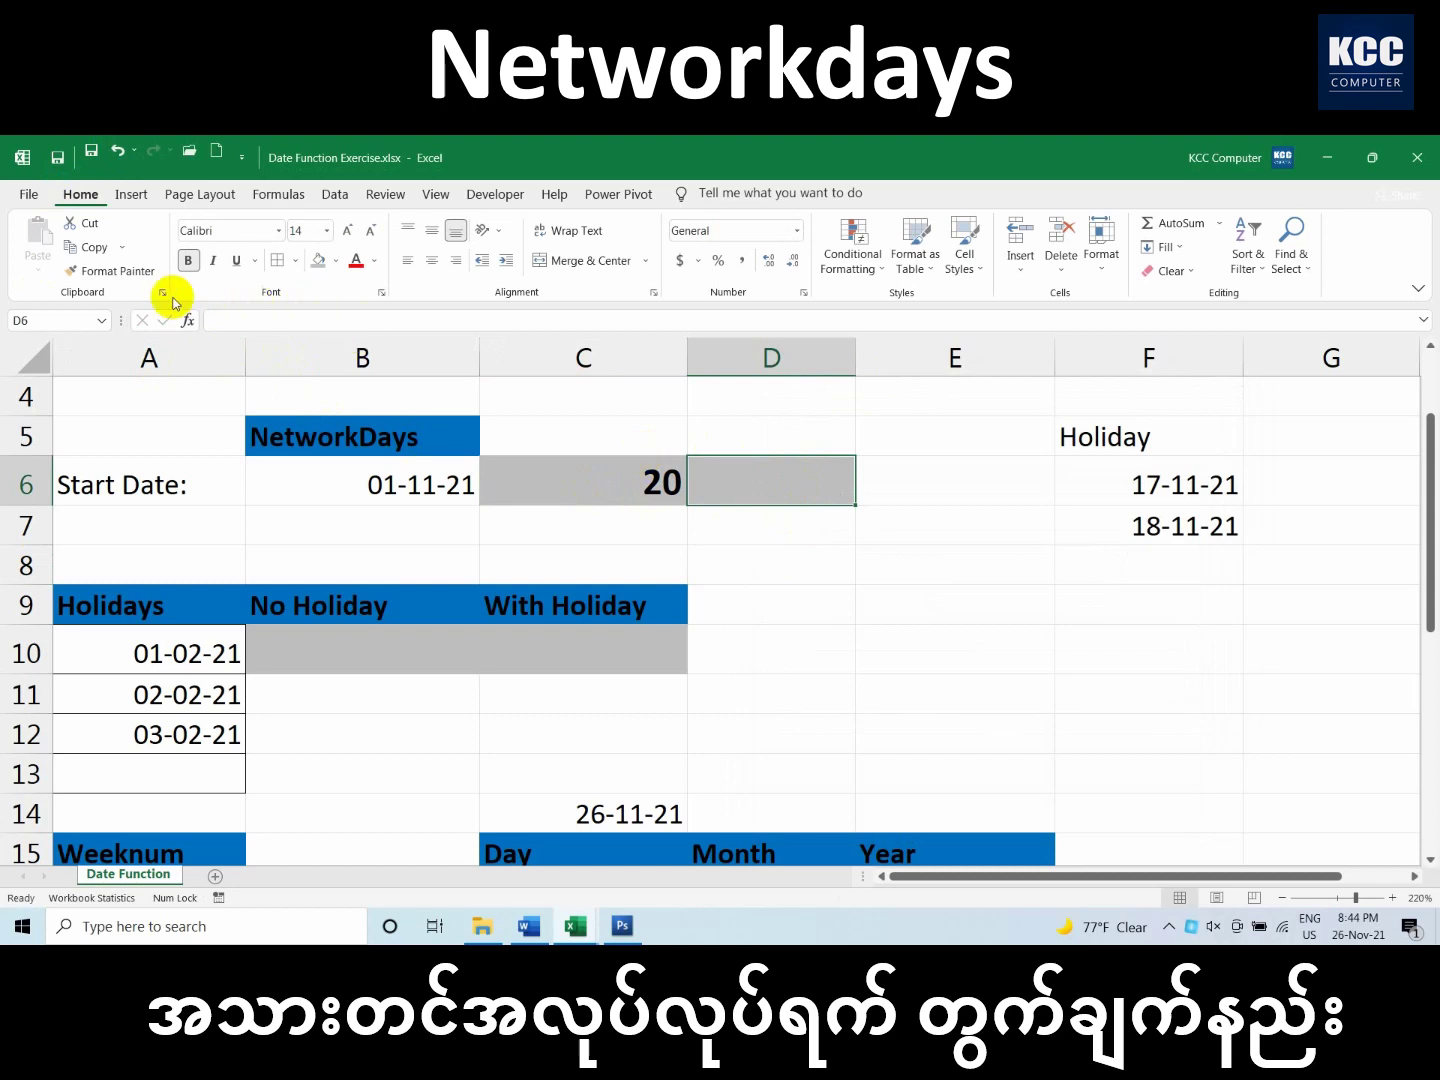
Search for the networkdays function and insert it into cell D6
{"action": "left_click", "coordinate": [191, 322]}
{"action": "left_click_drag", "start_coordinate": [827, 505], "coordinate": [724, 537]}
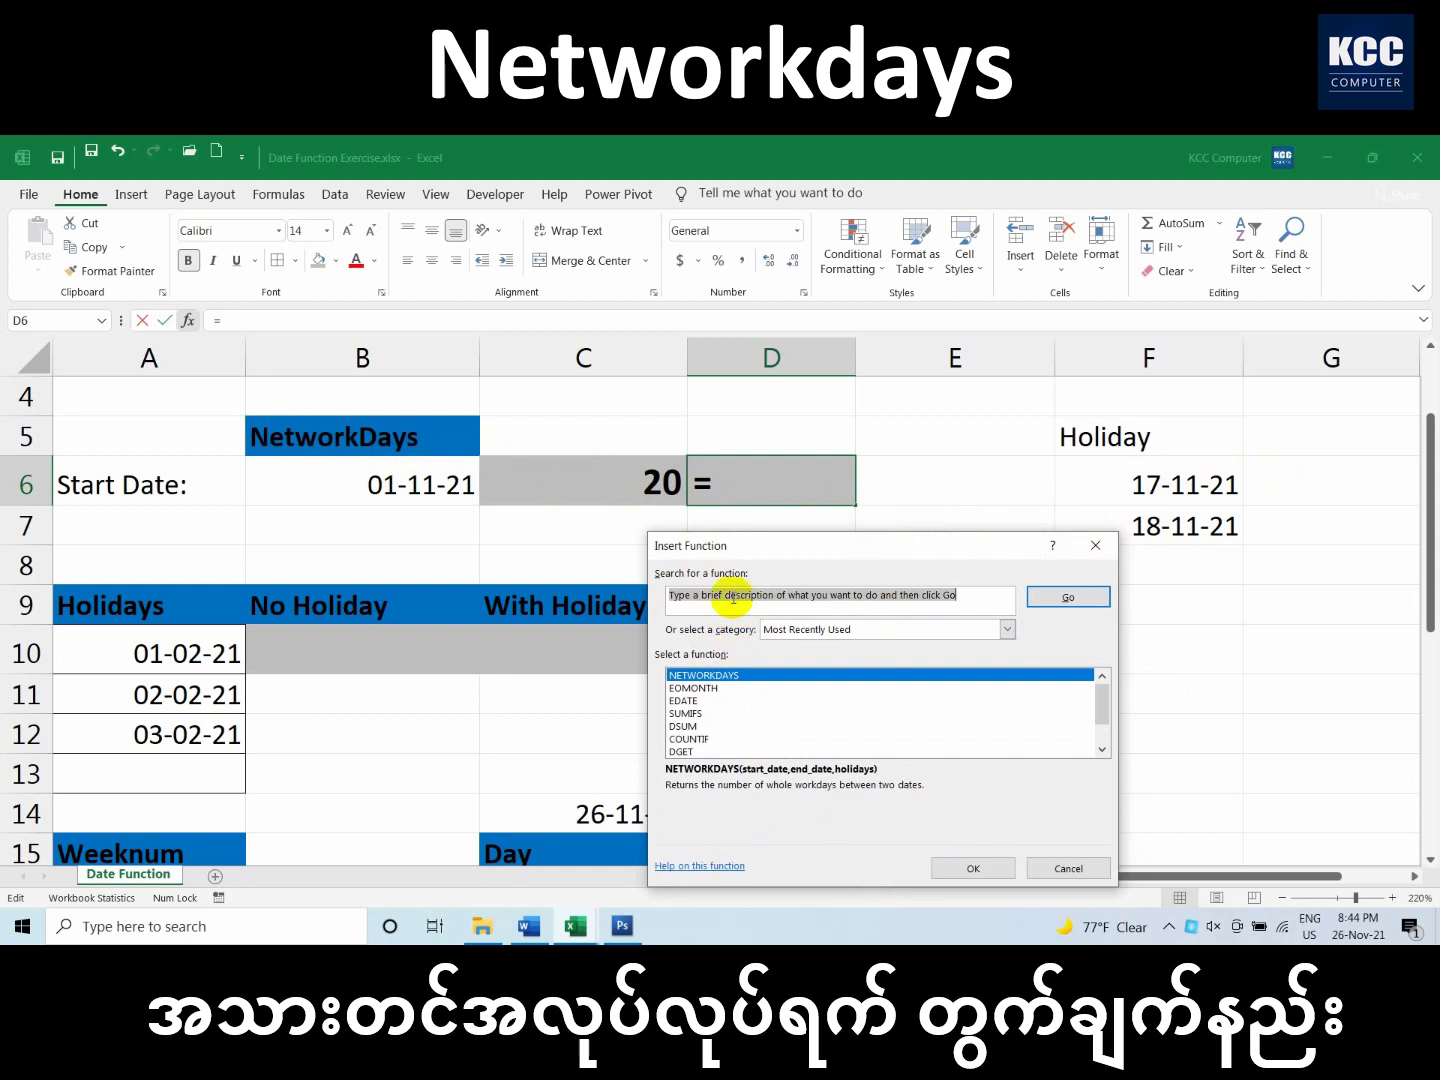
{"action": "type", "text": "networkdays"}
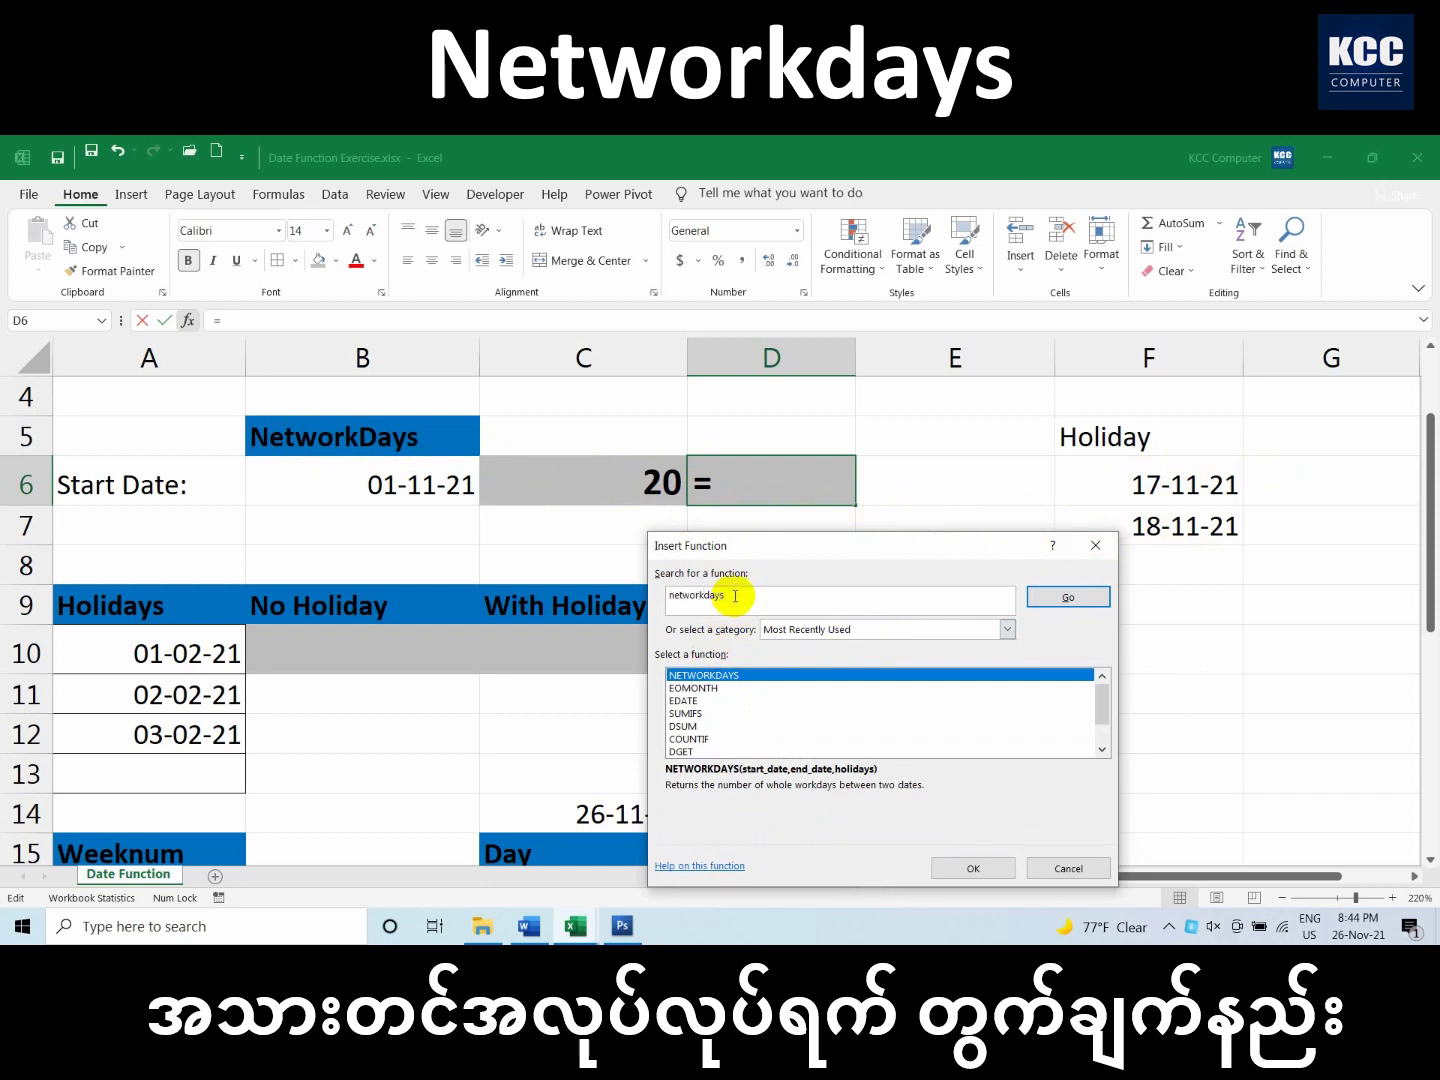
{"action": "key", "text": "Return"}
{"action": "key", "text": "Return"}
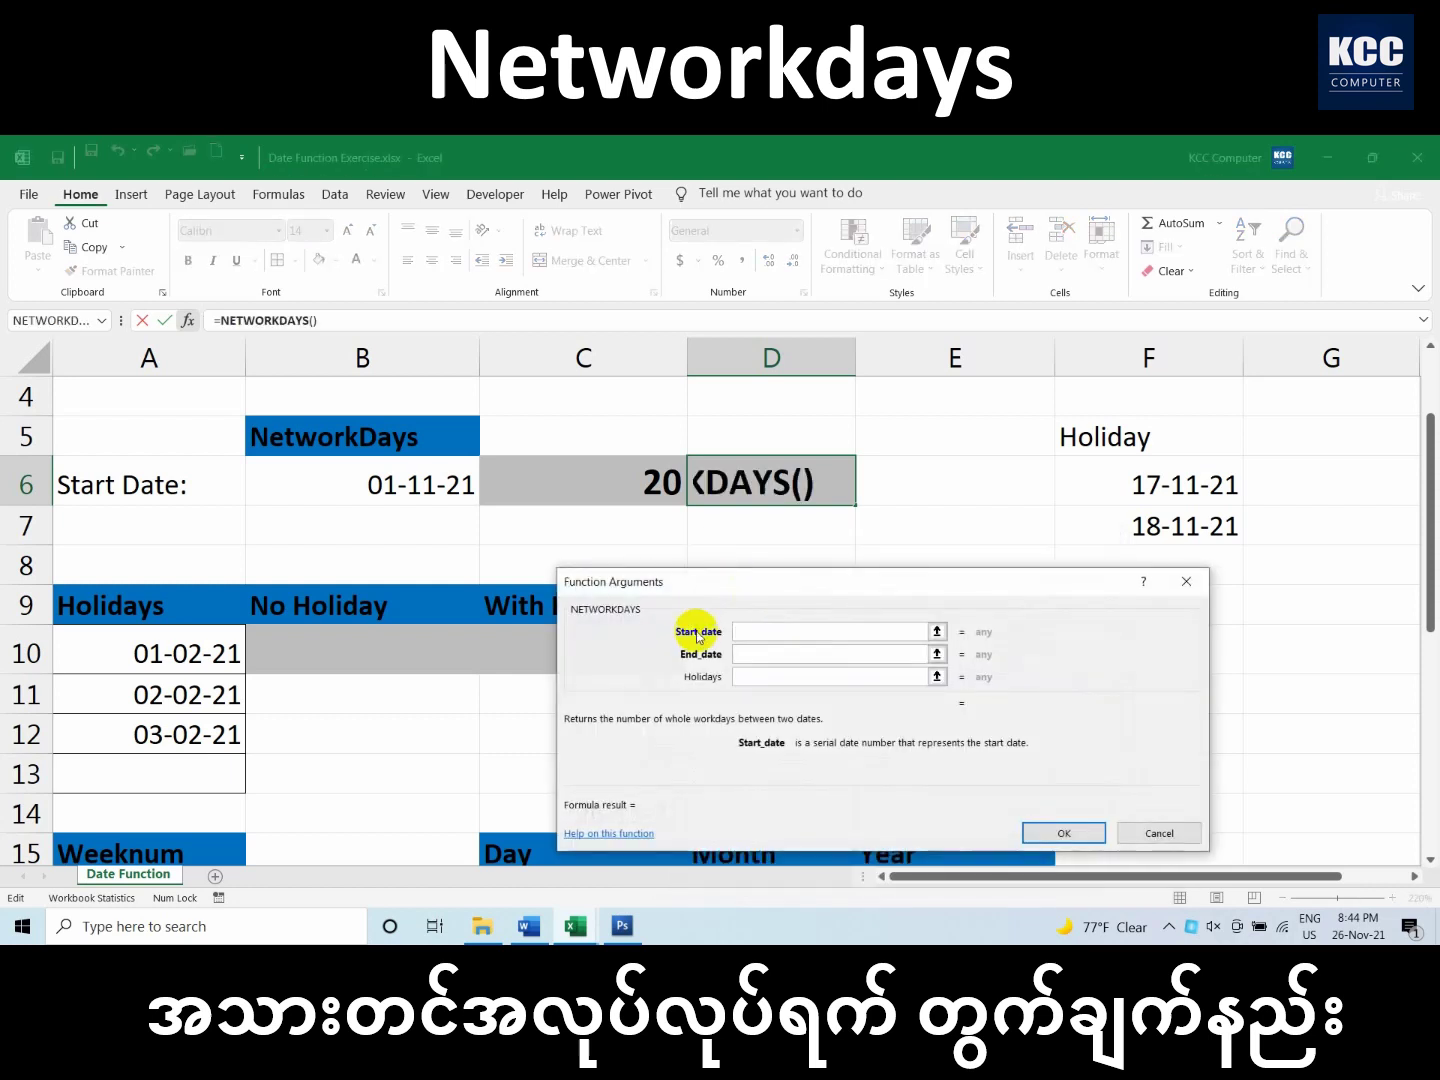
Complete the D6 NETWORKDAYS formula with start date B6, end date today() and holidays F6:F7
{"action": "left_click", "coordinate": [444, 492]}
{"action": "left_click", "coordinate": [752, 655]}
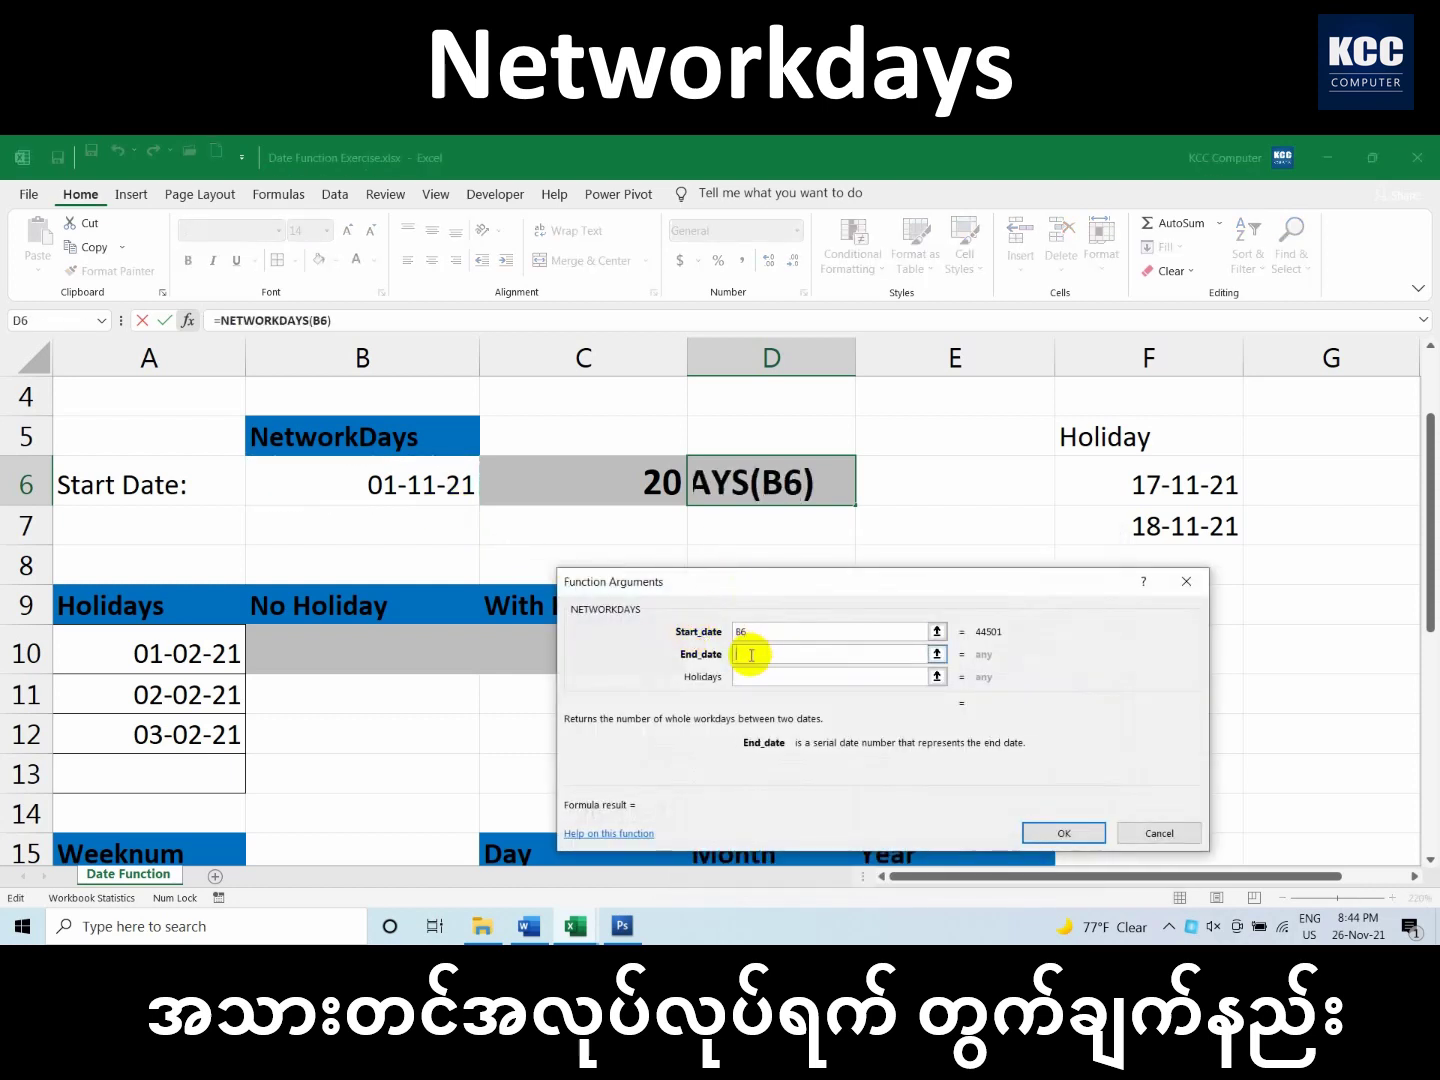
{"action": "type", "text": "today()"}
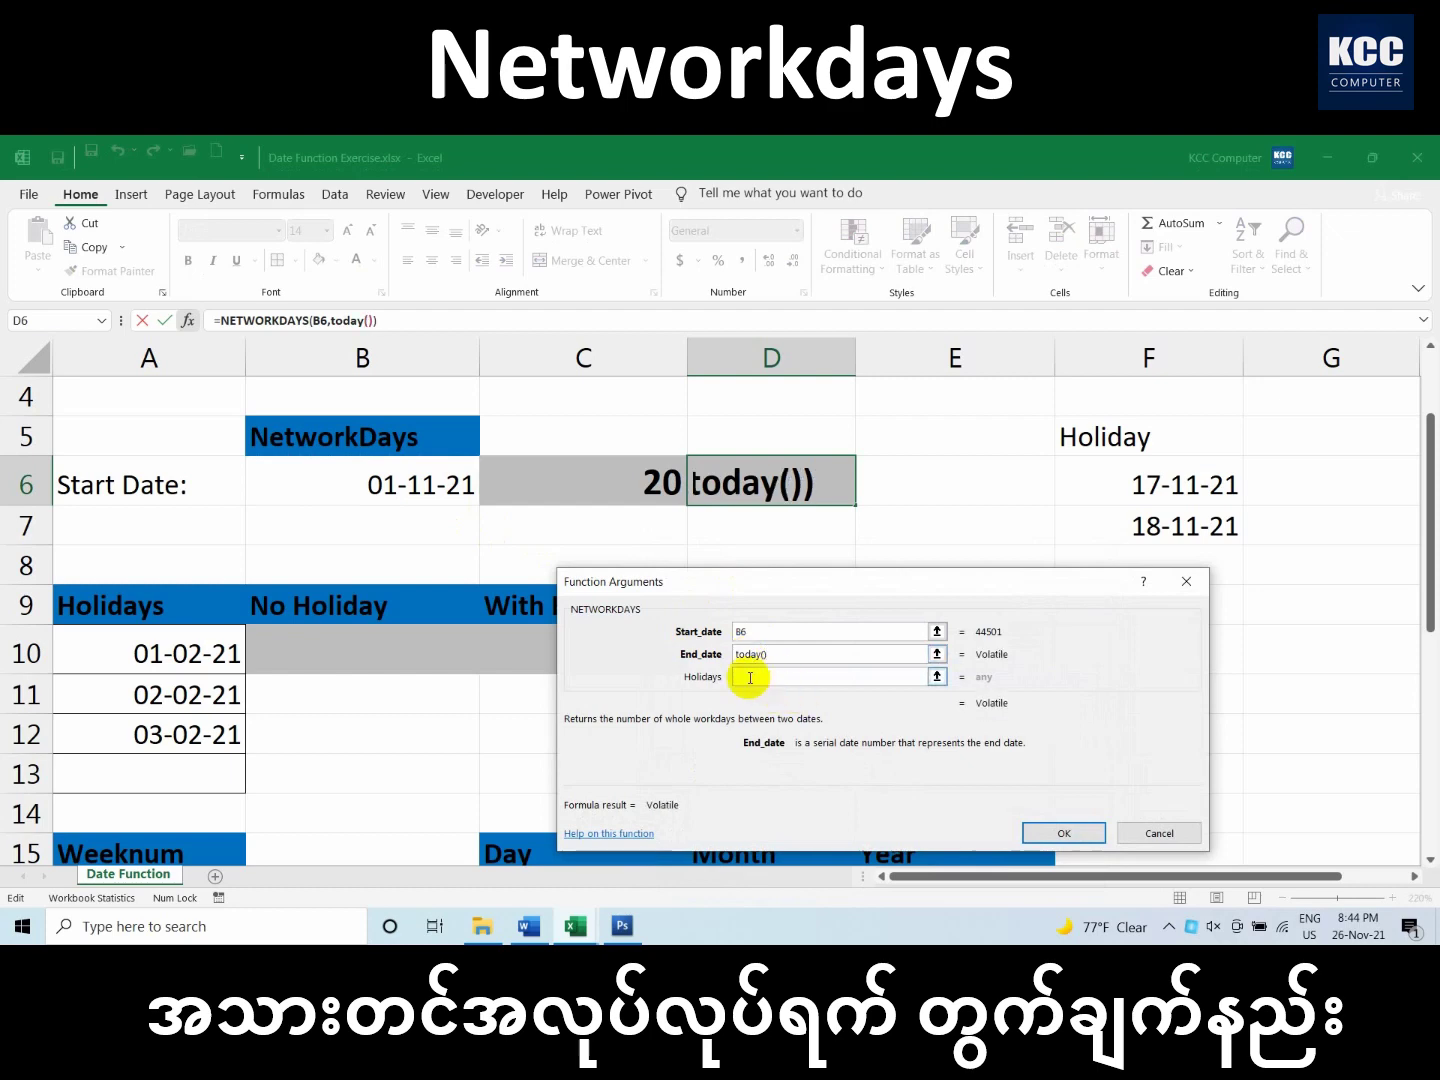
{"action": "left_click", "coordinate": [748, 678]}
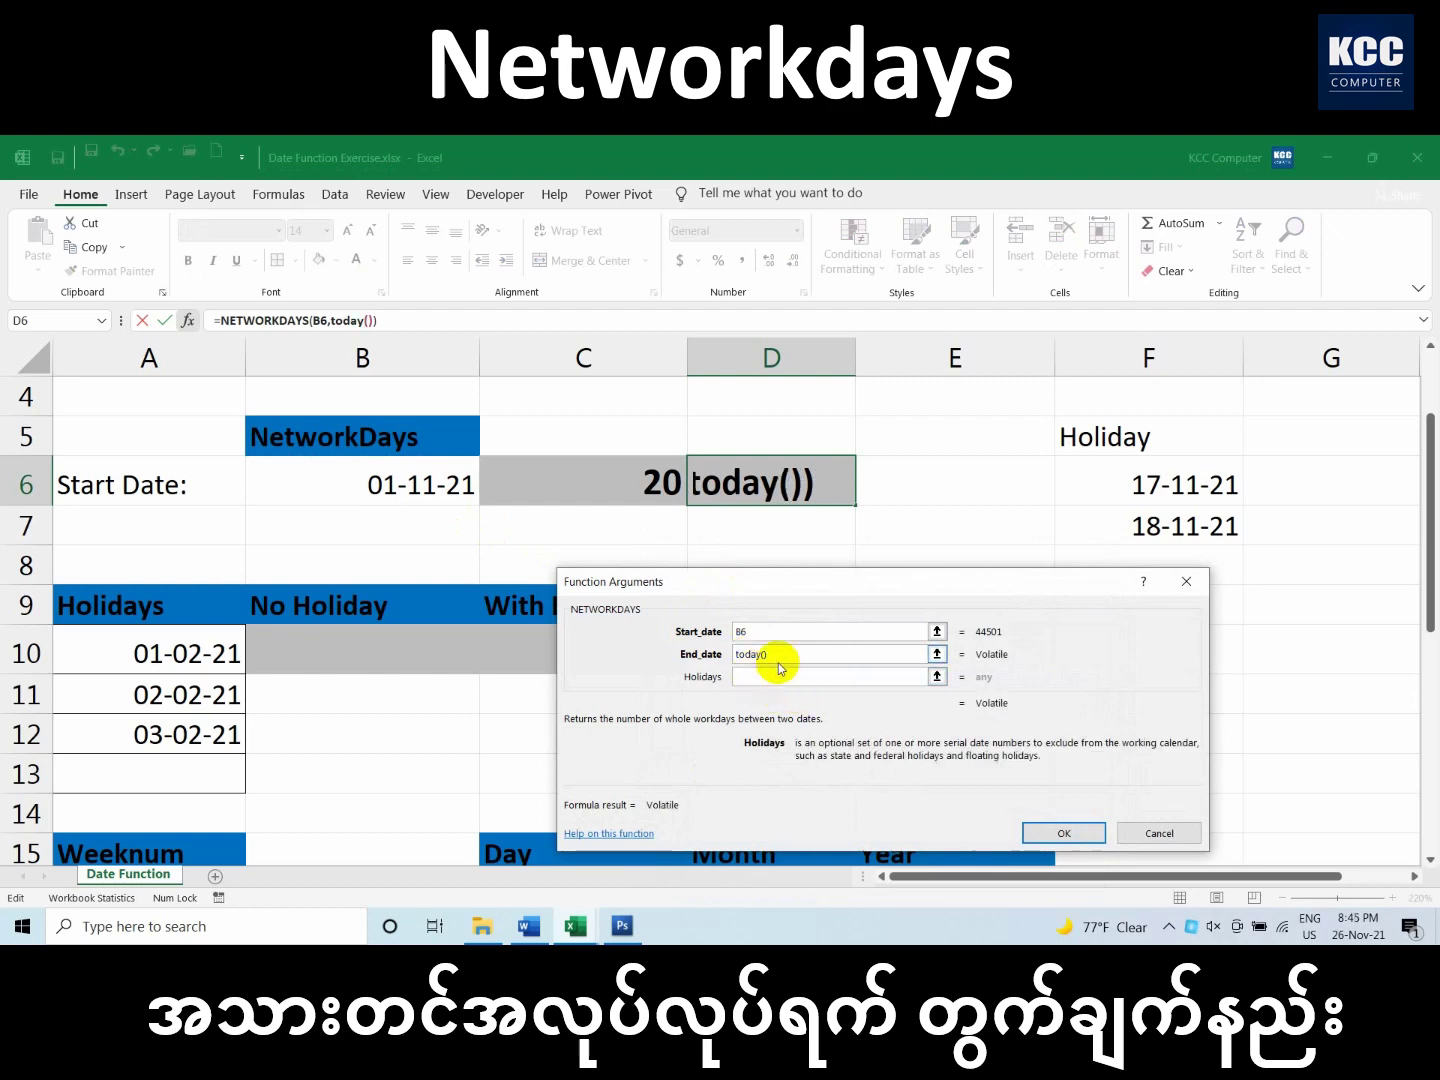
{"action": "left_click_drag", "start_coordinate": [1085, 583], "coordinate": [880, 548]}
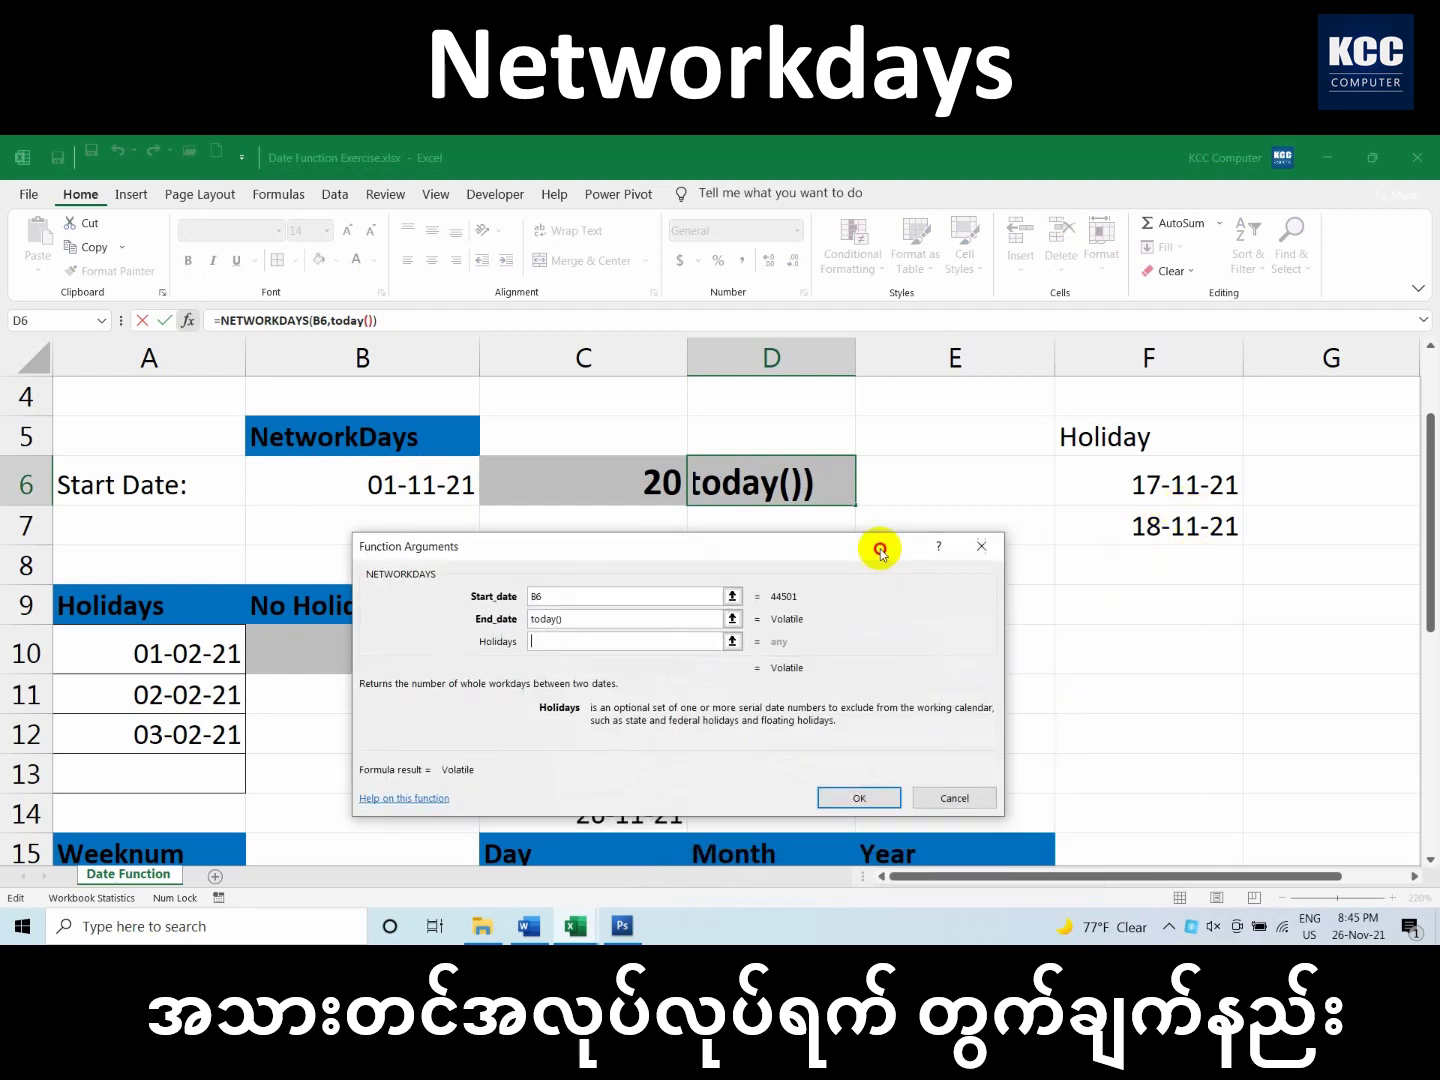
{"action": "left_click_drag", "start_coordinate": [1208, 481], "coordinate": [1206, 529]}
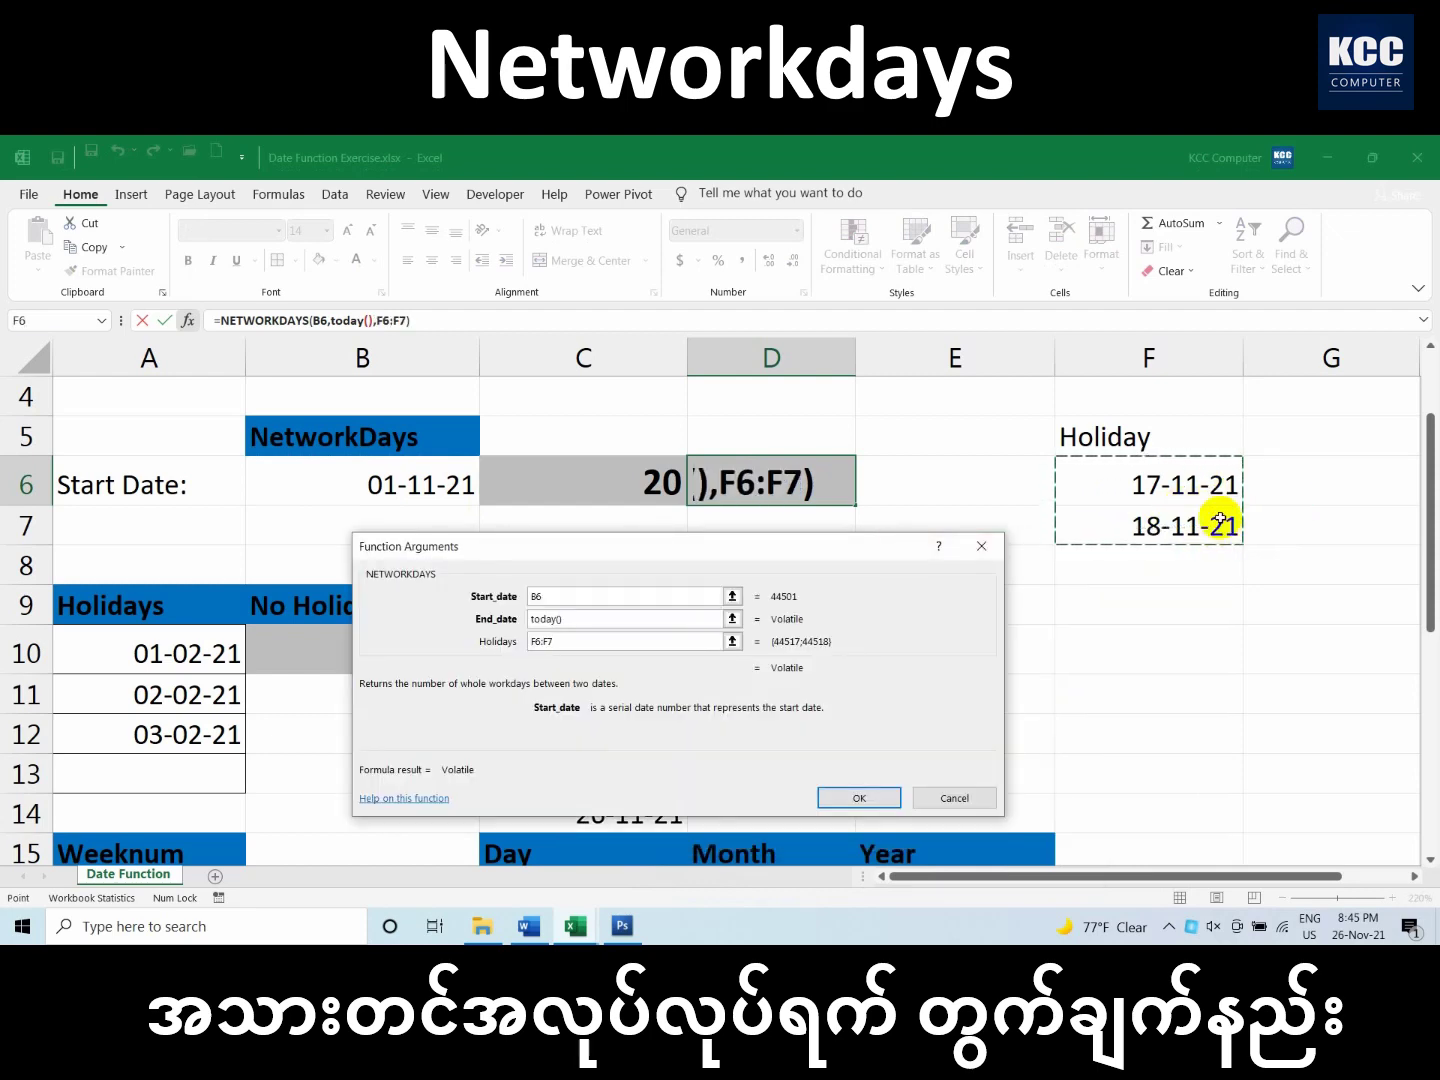
{"action": "key", "text": "Return"}
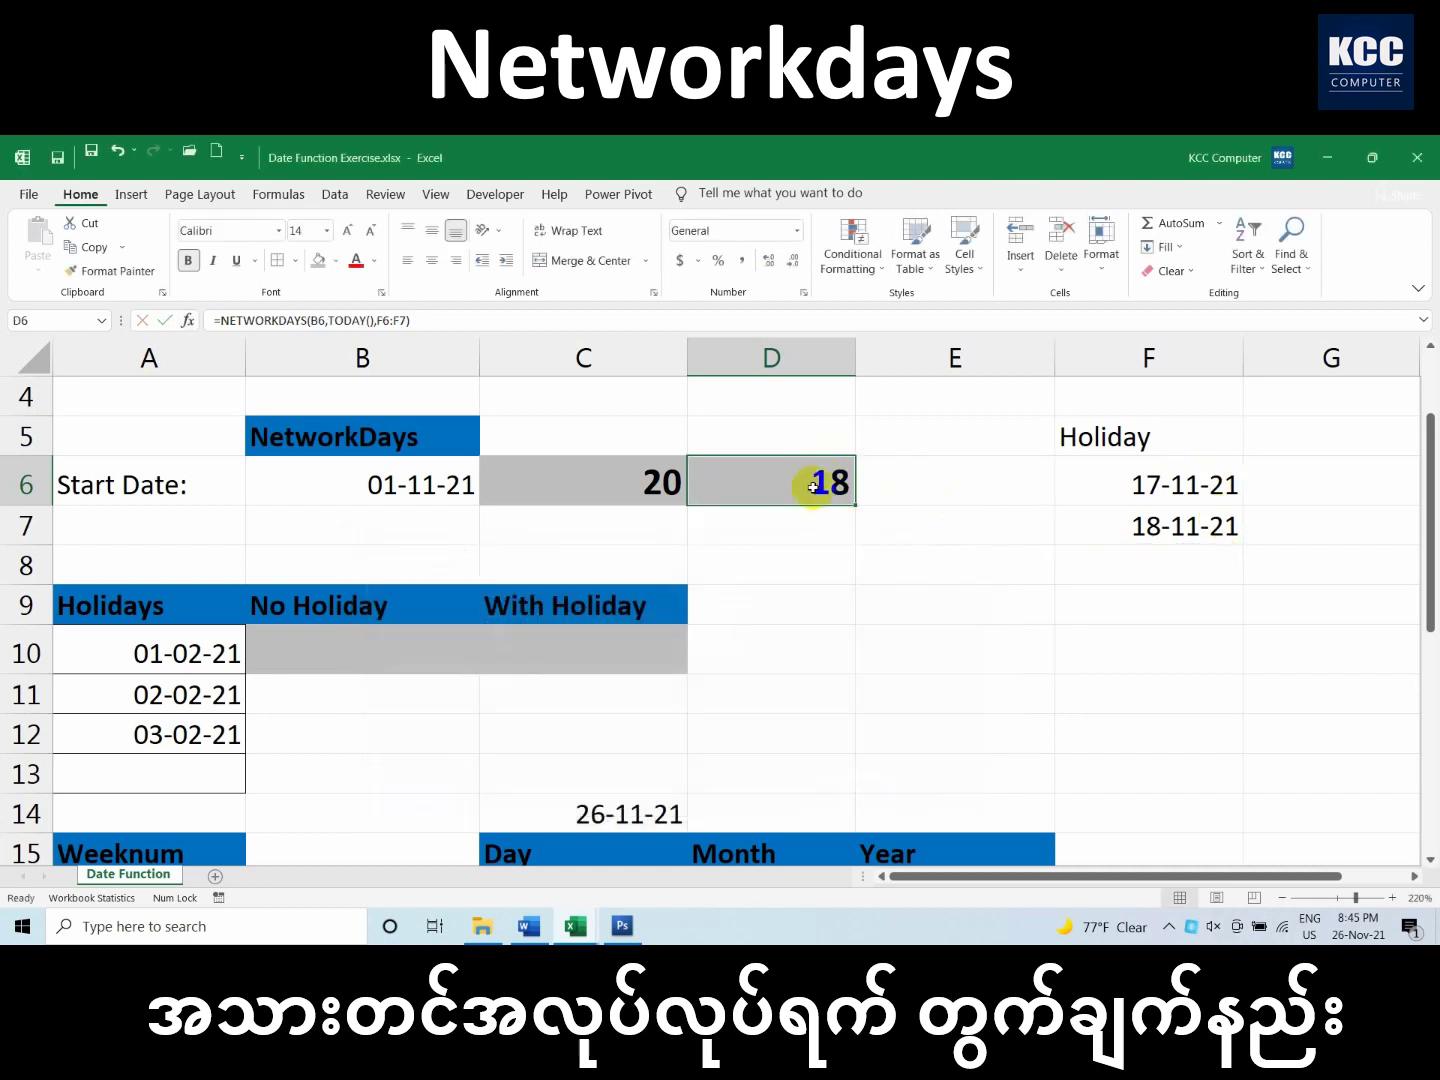
Try clearing the first holiday date in F6, and undo the deletion
{"action": "left_click", "coordinate": [1202, 476]}
{"action": "left_click", "coordinate": [1187, 517]}
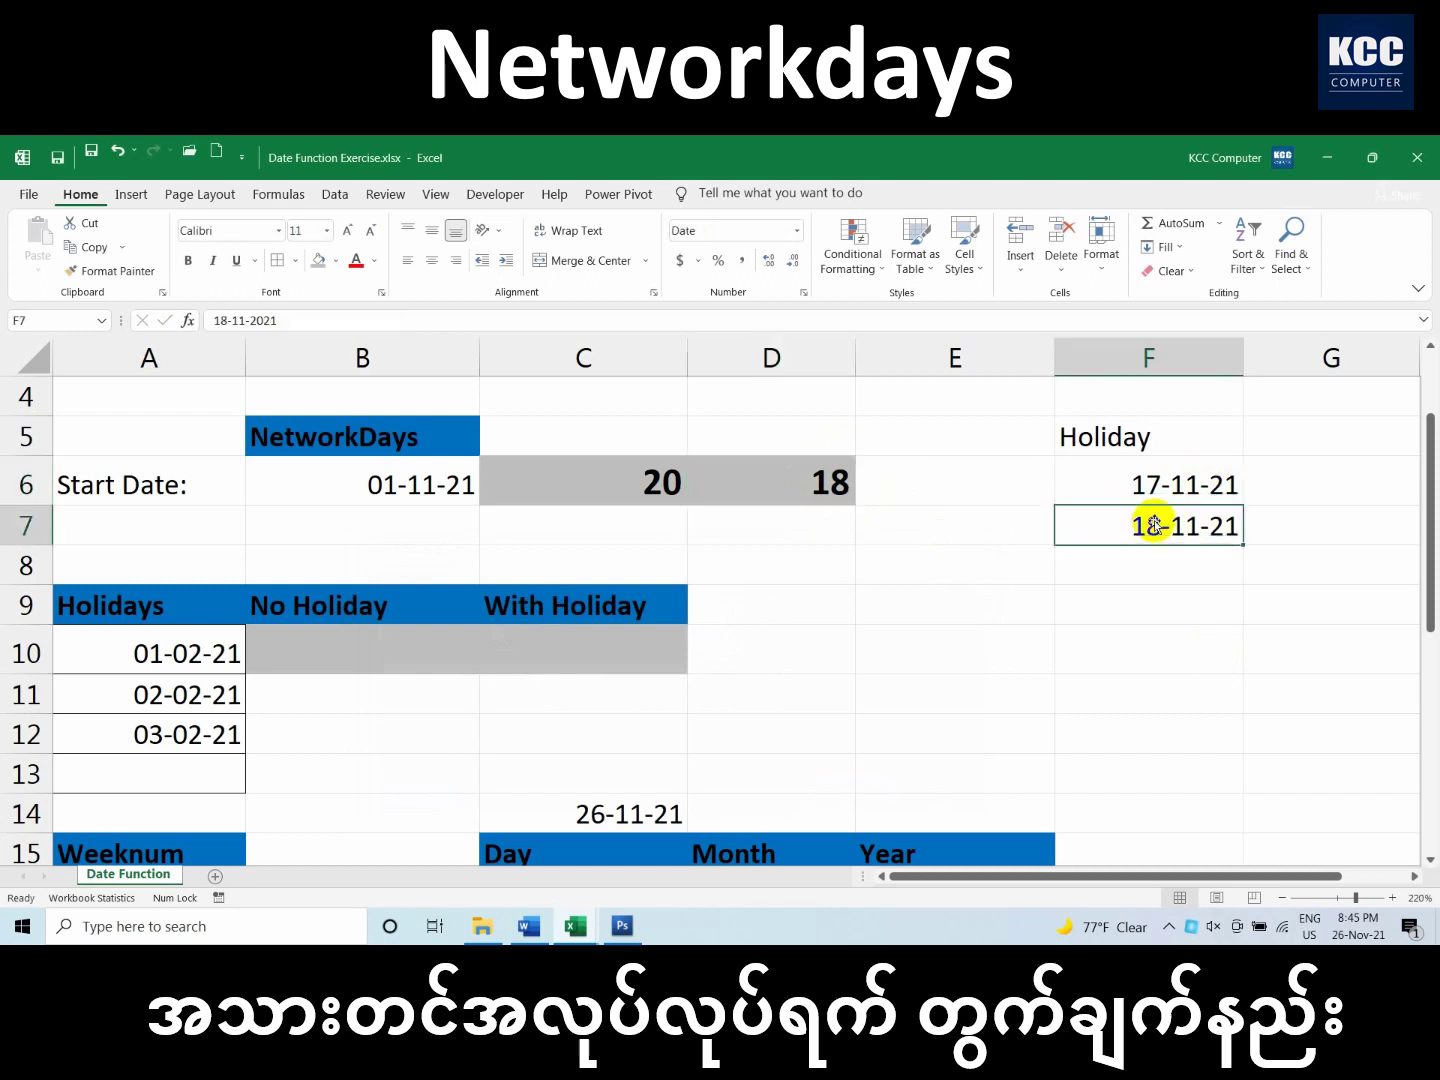
{"action": "left_click", "coordinate": [1184, 482]}
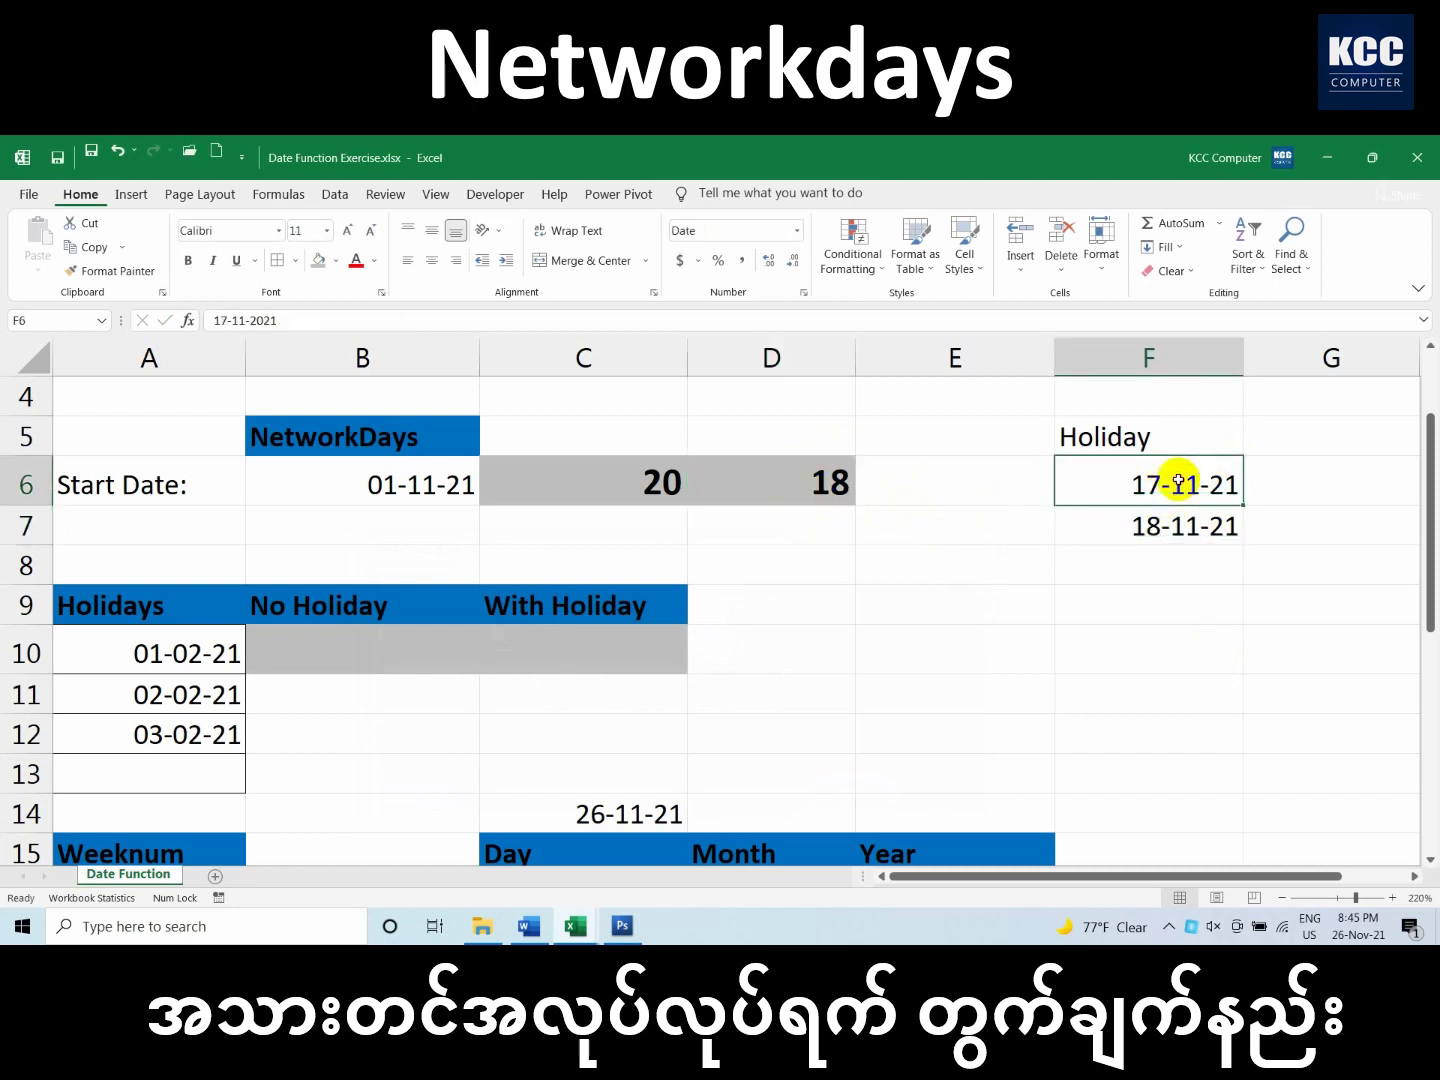
{"action": "key", "text": "Delete"}
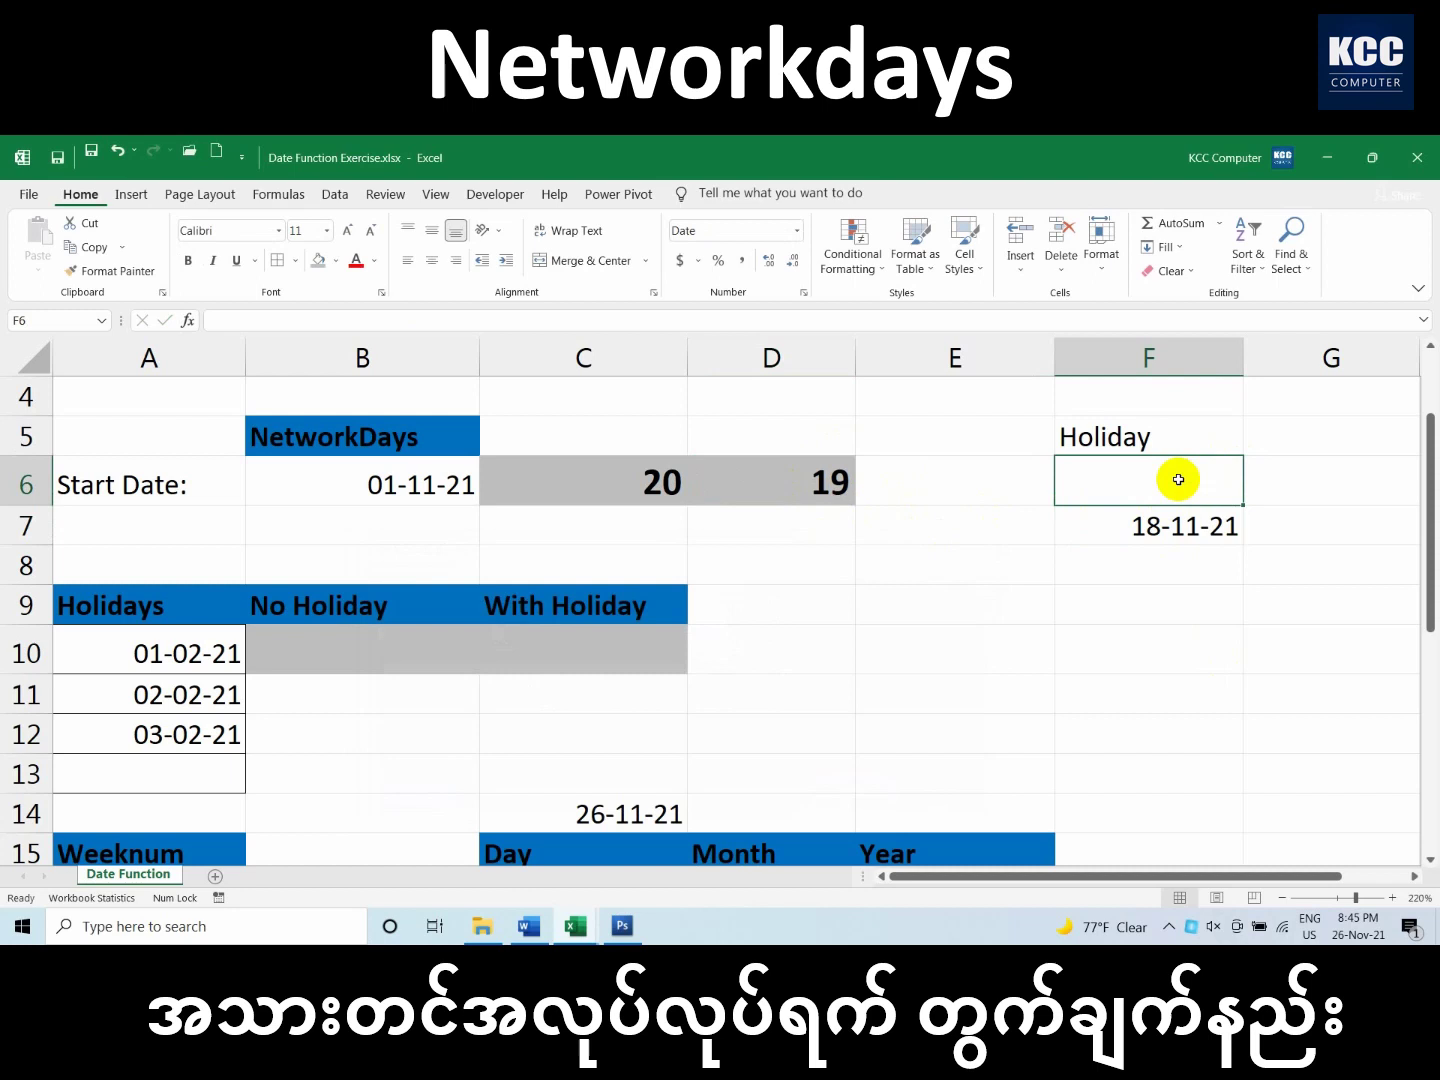
{"action": "left_click", "coordinate": [117, 151]}
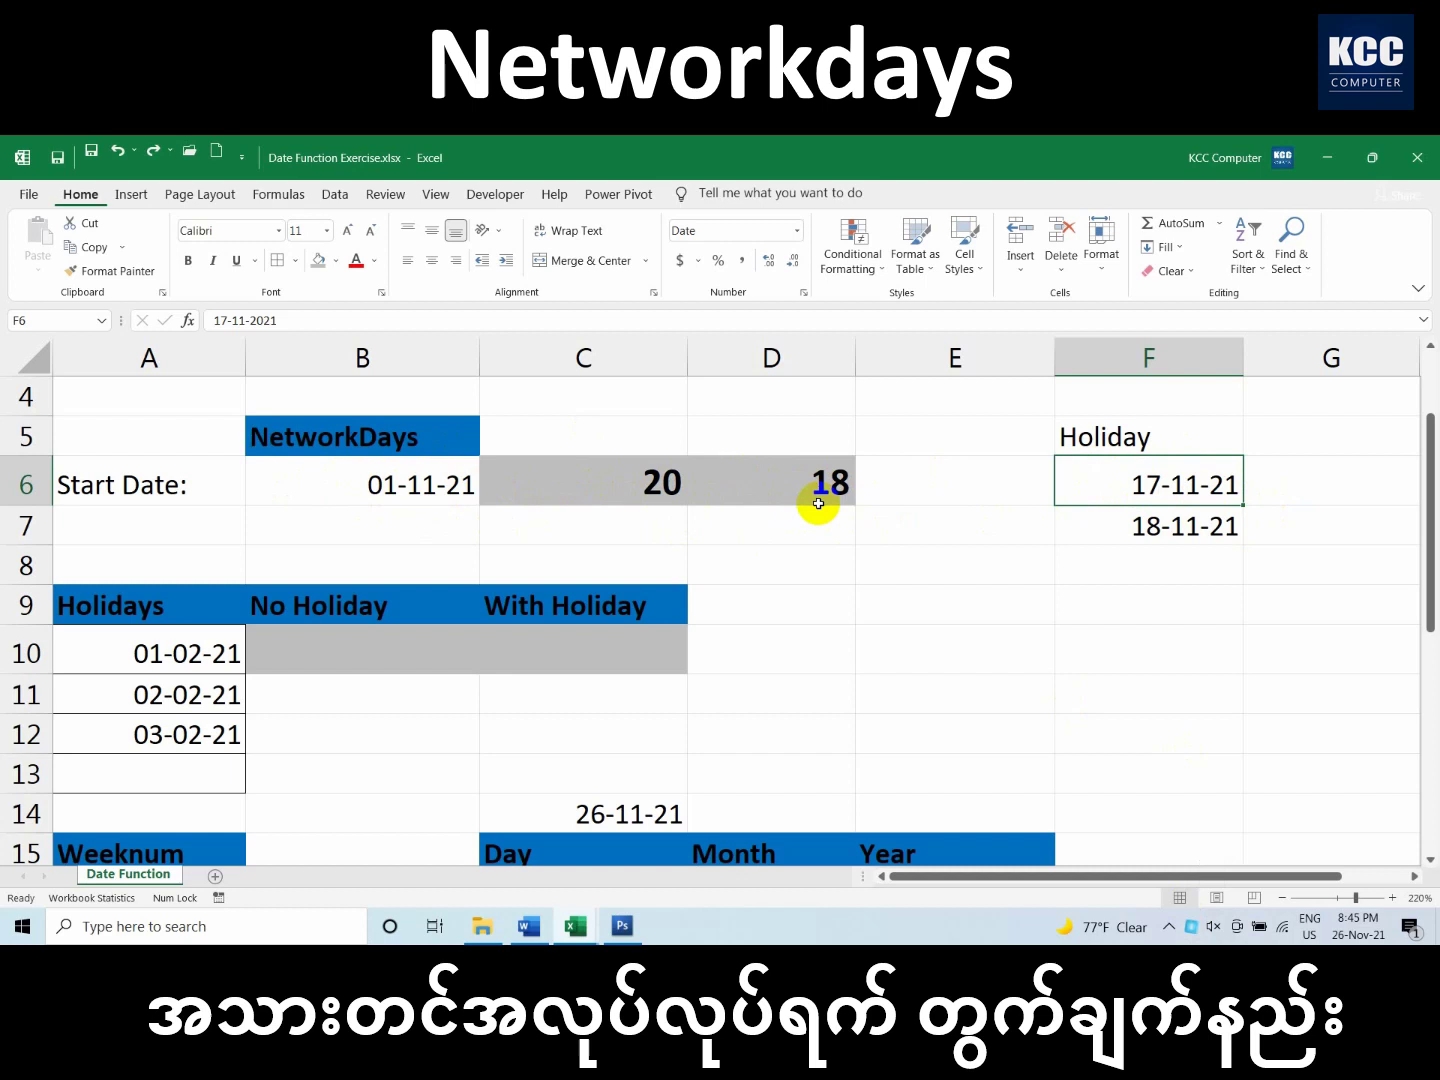
Change the month of the holiday date in F6 so the date is 17-10-2021
{"action": "double_click", "coordinate": [1180, 486]}
{"action": "left_click_drag", "start_coordinate": [1153, 484], "coordinate": [1141, 482]}
{"action": "type", "text": "10"}
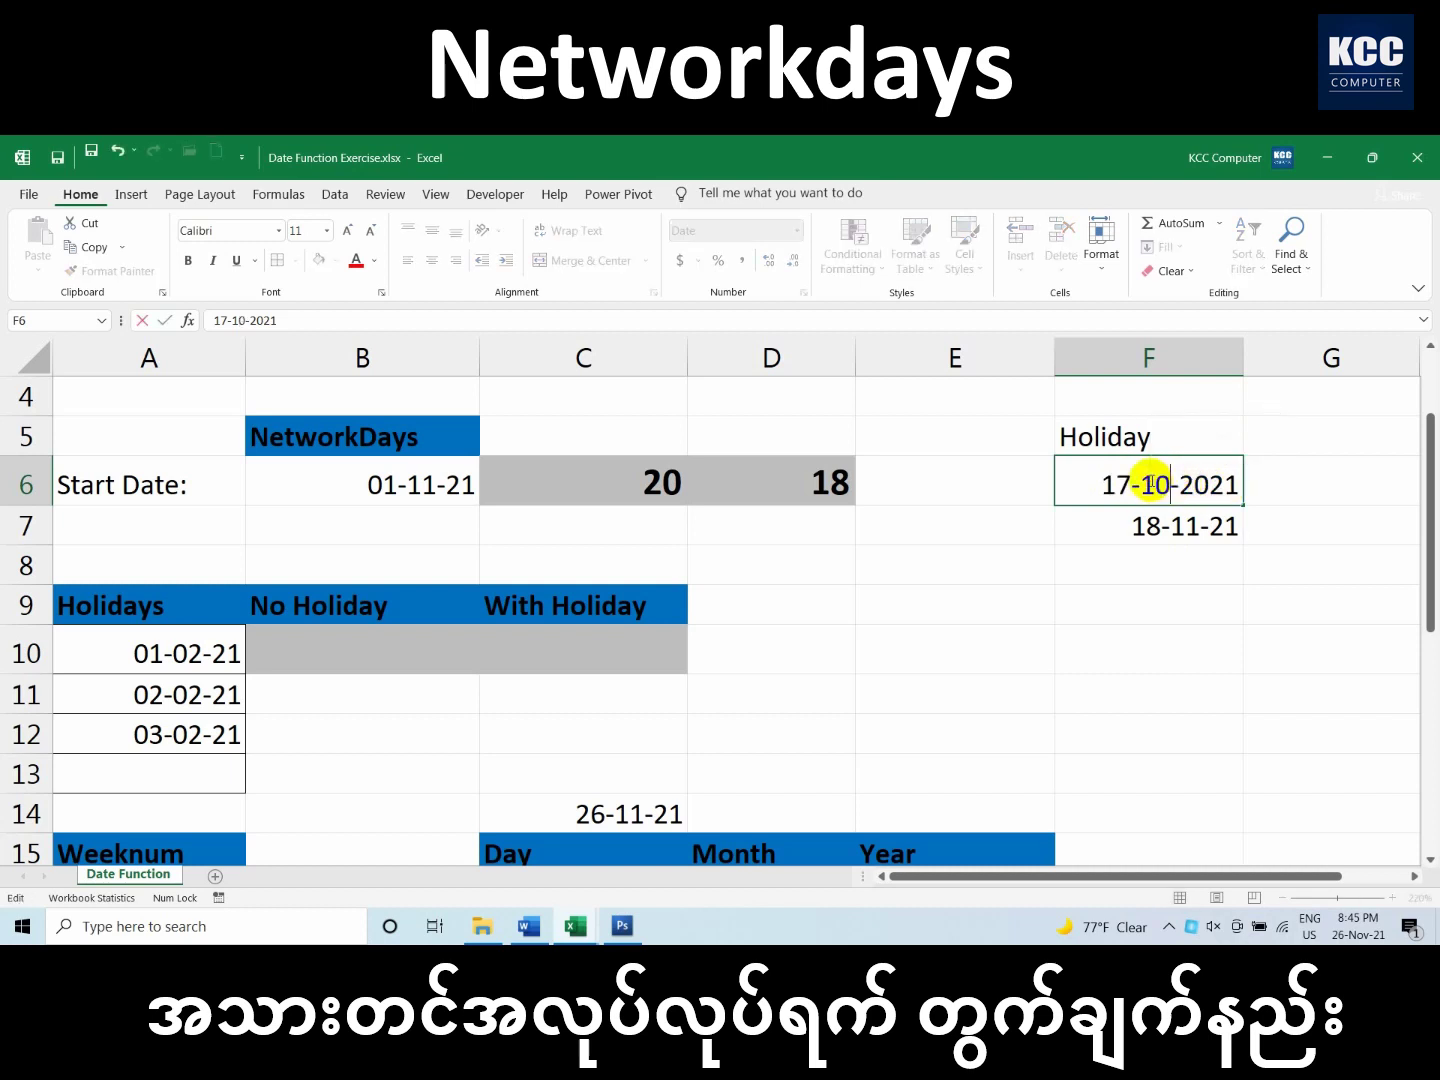
{"action": "key", "text": "Return"}
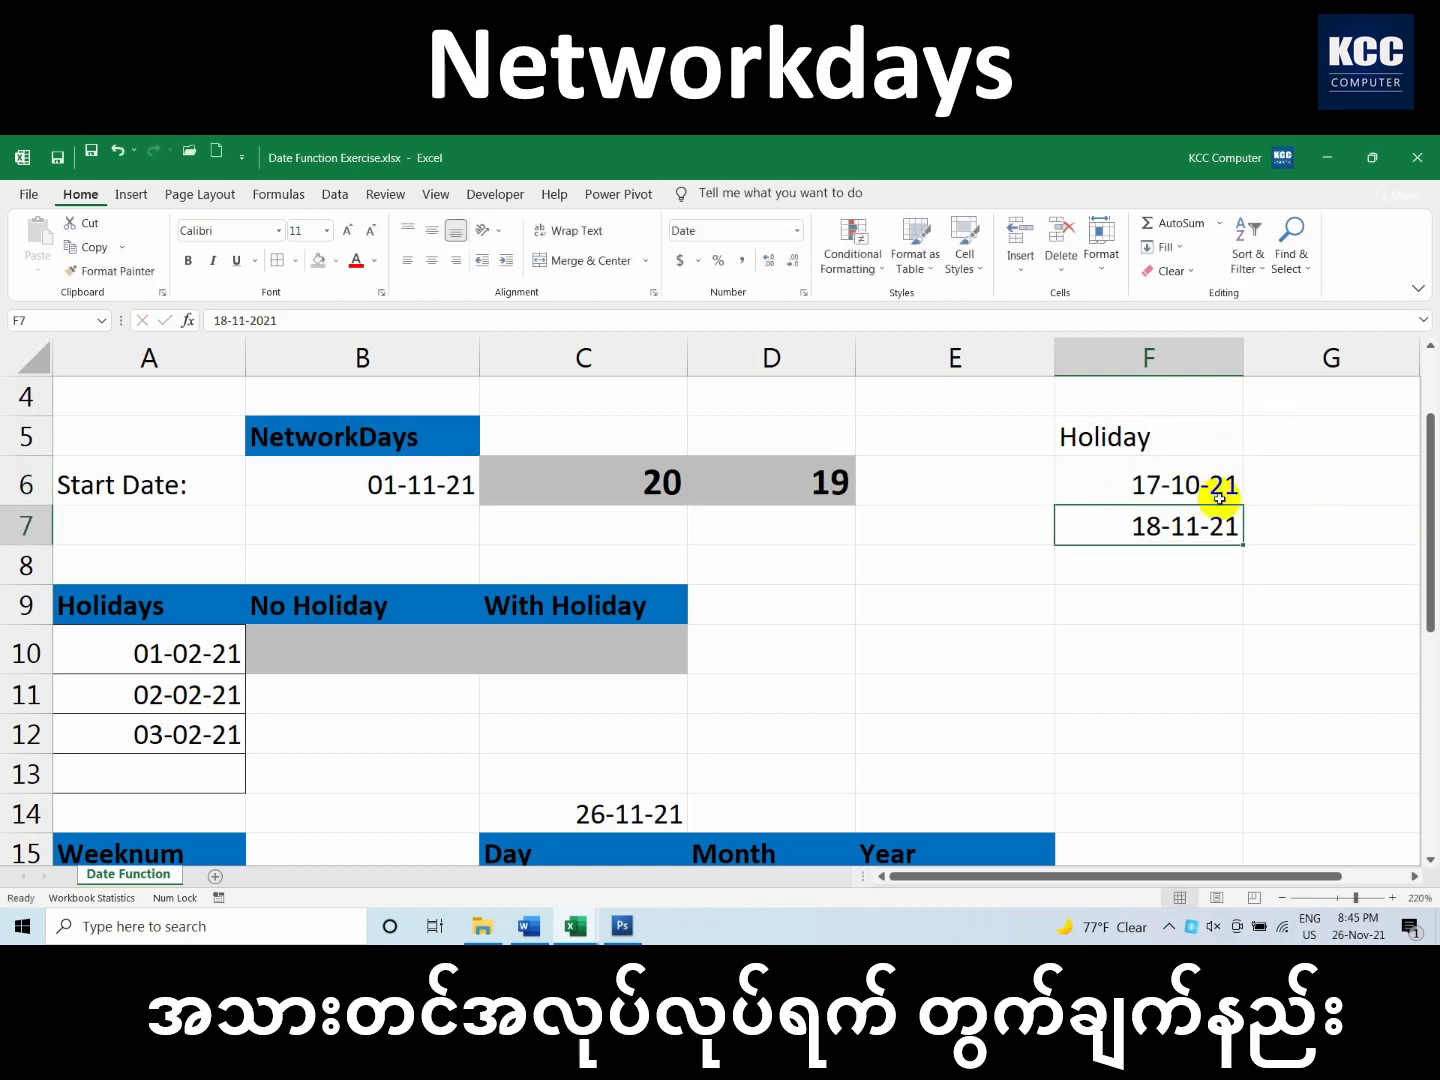
Check the arguments of the D6 formula against the holiday dates in F6 and F7
{"action": "double_click", "coordinate": [751, 485]}
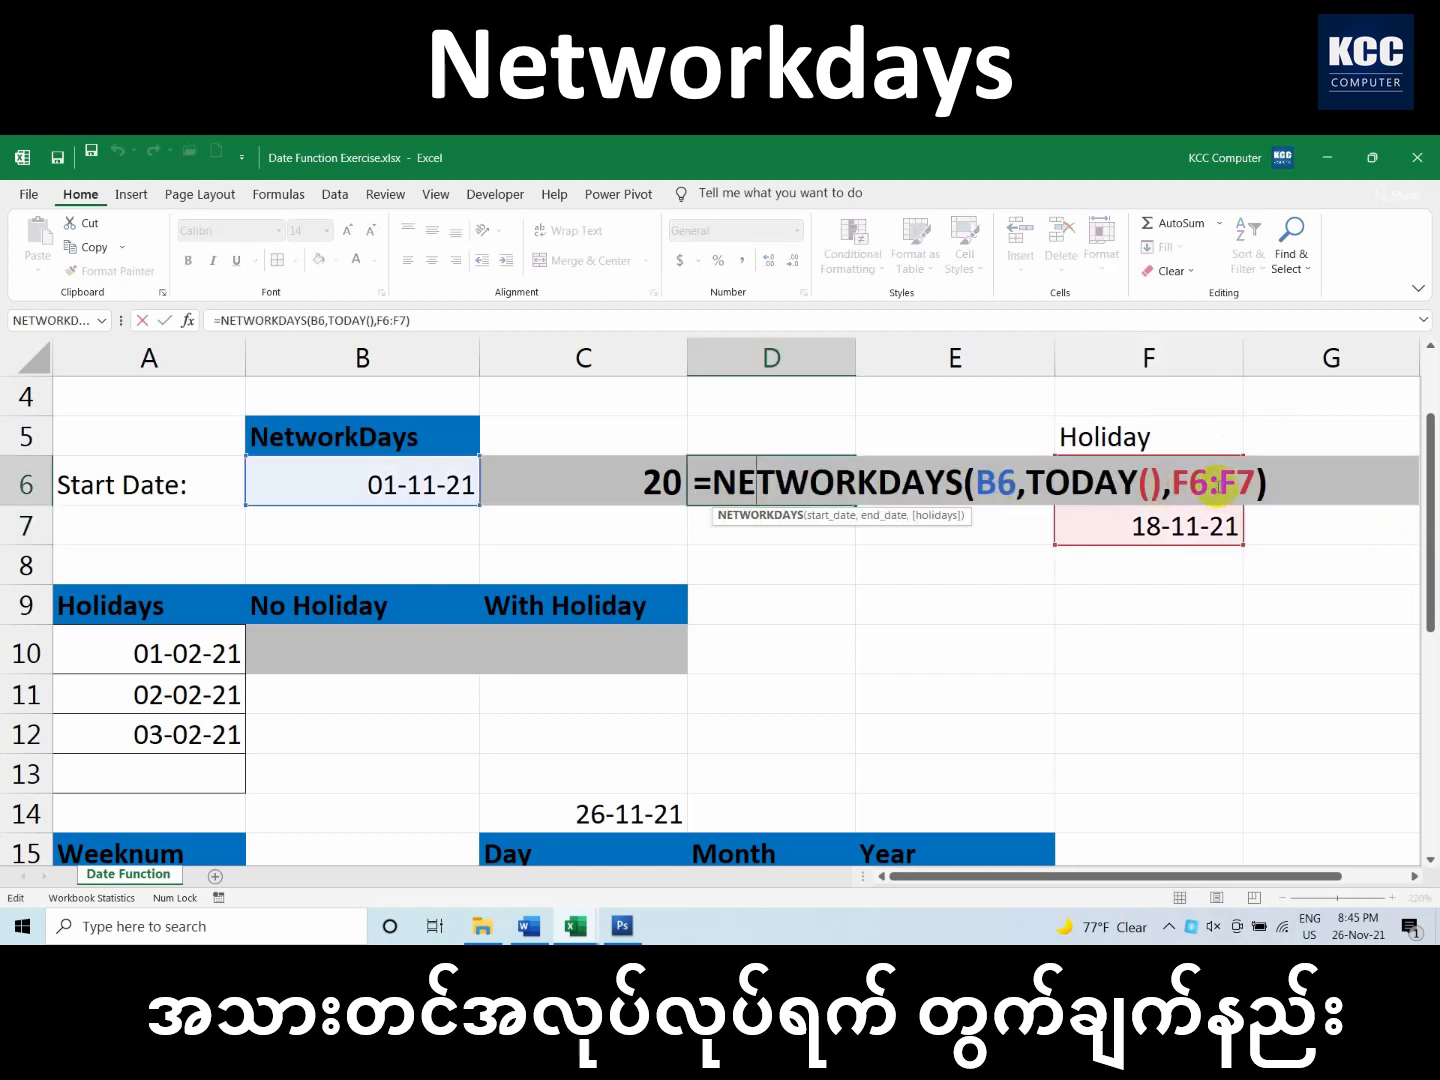
{"action": "key", "text": "Escape"}
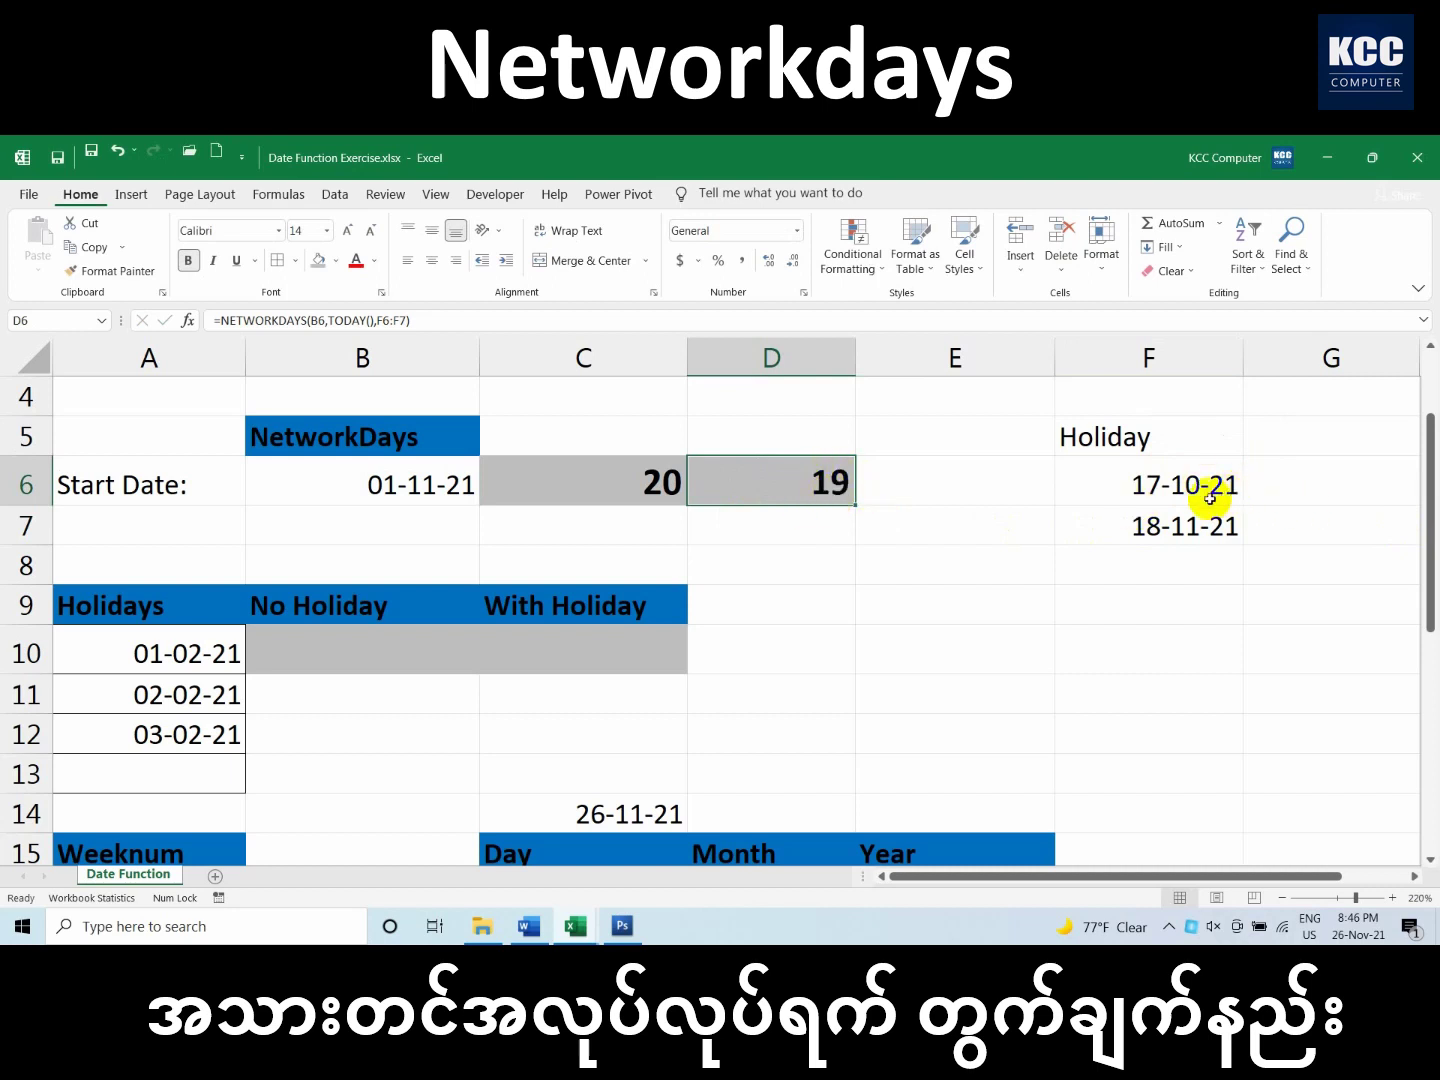
{"action": "left_click", "coordinate": [1121, 485]}
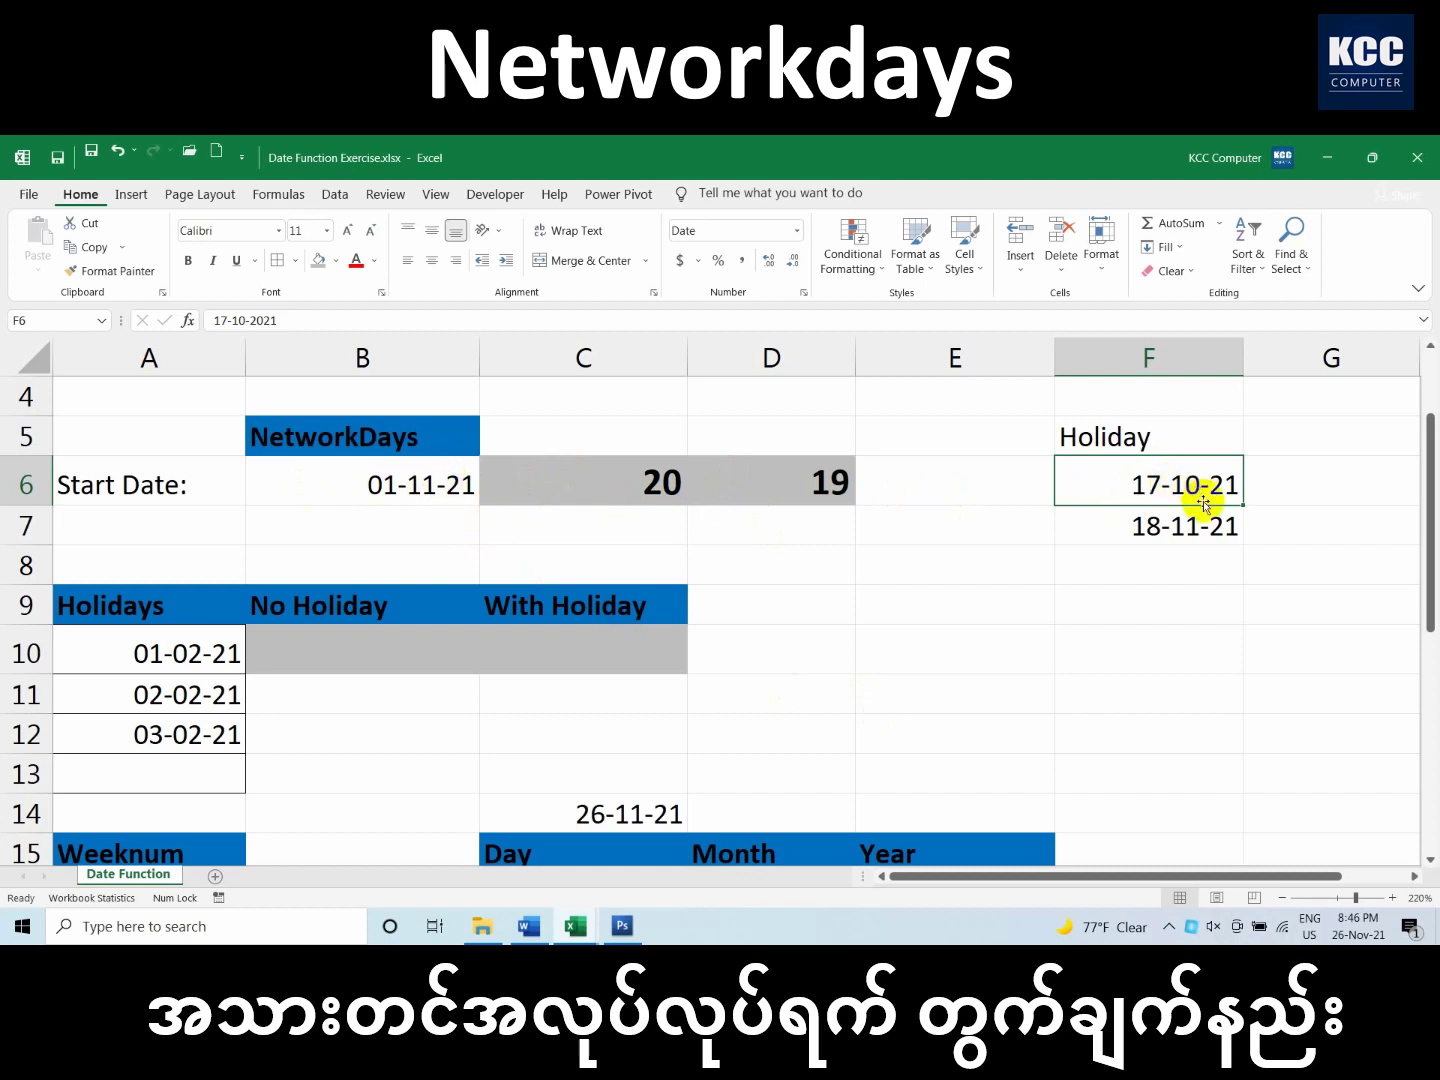
{"action": "left_click", "coordinate": [1162, 527]}
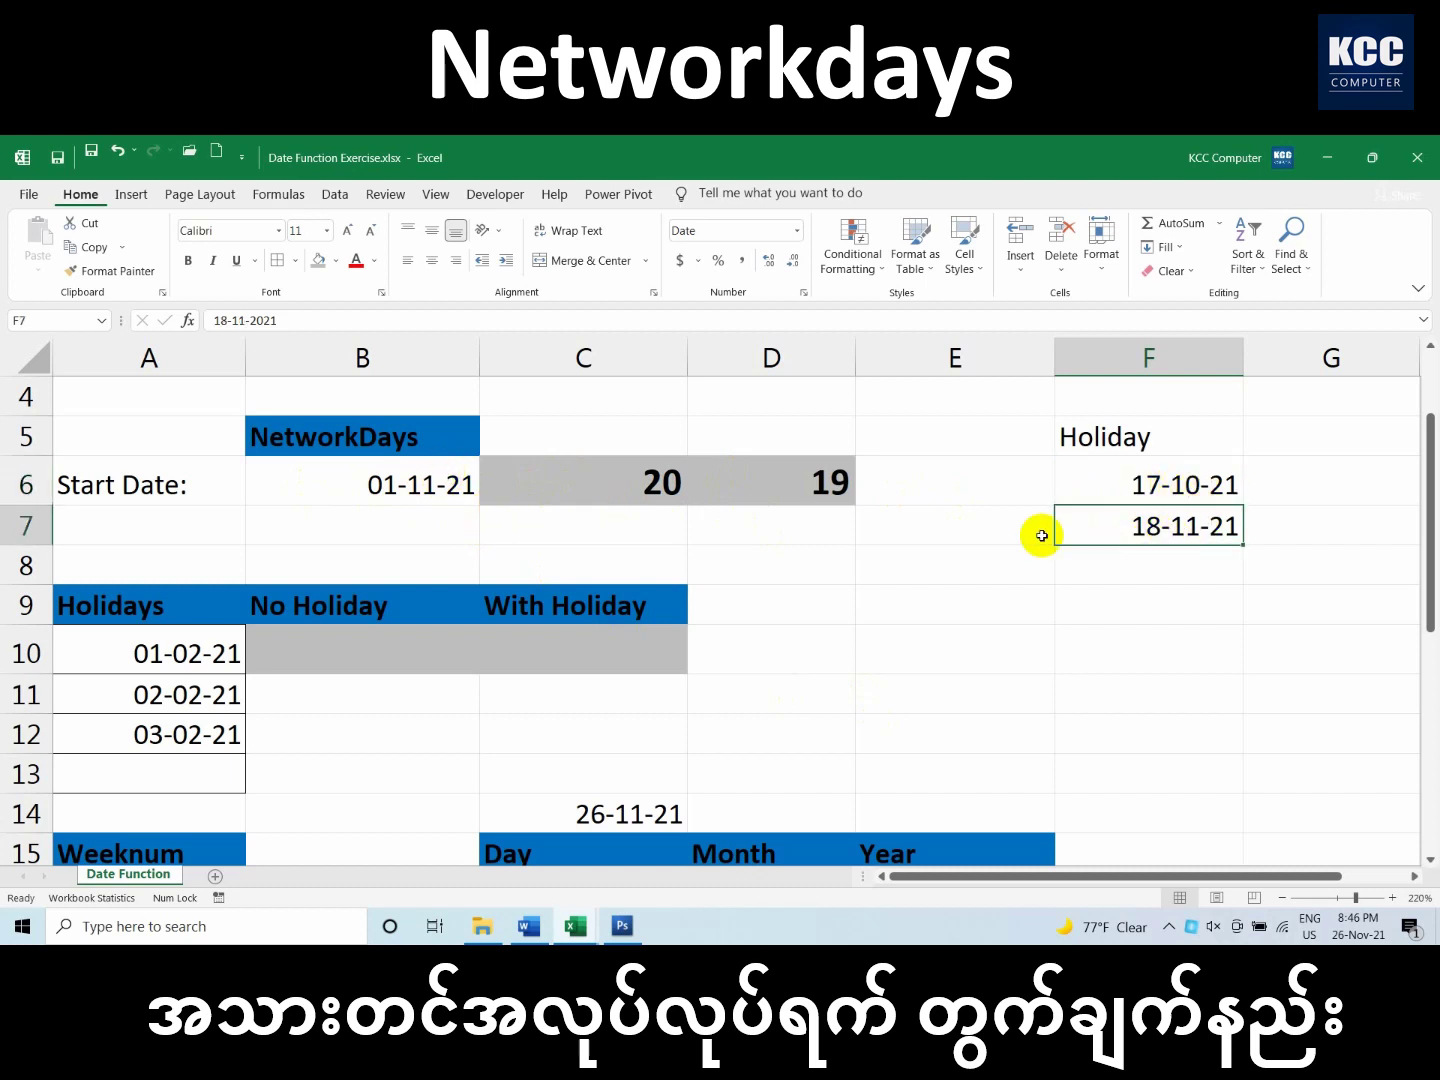
{"action": "left_click", "coordinate": [1138, 484]}
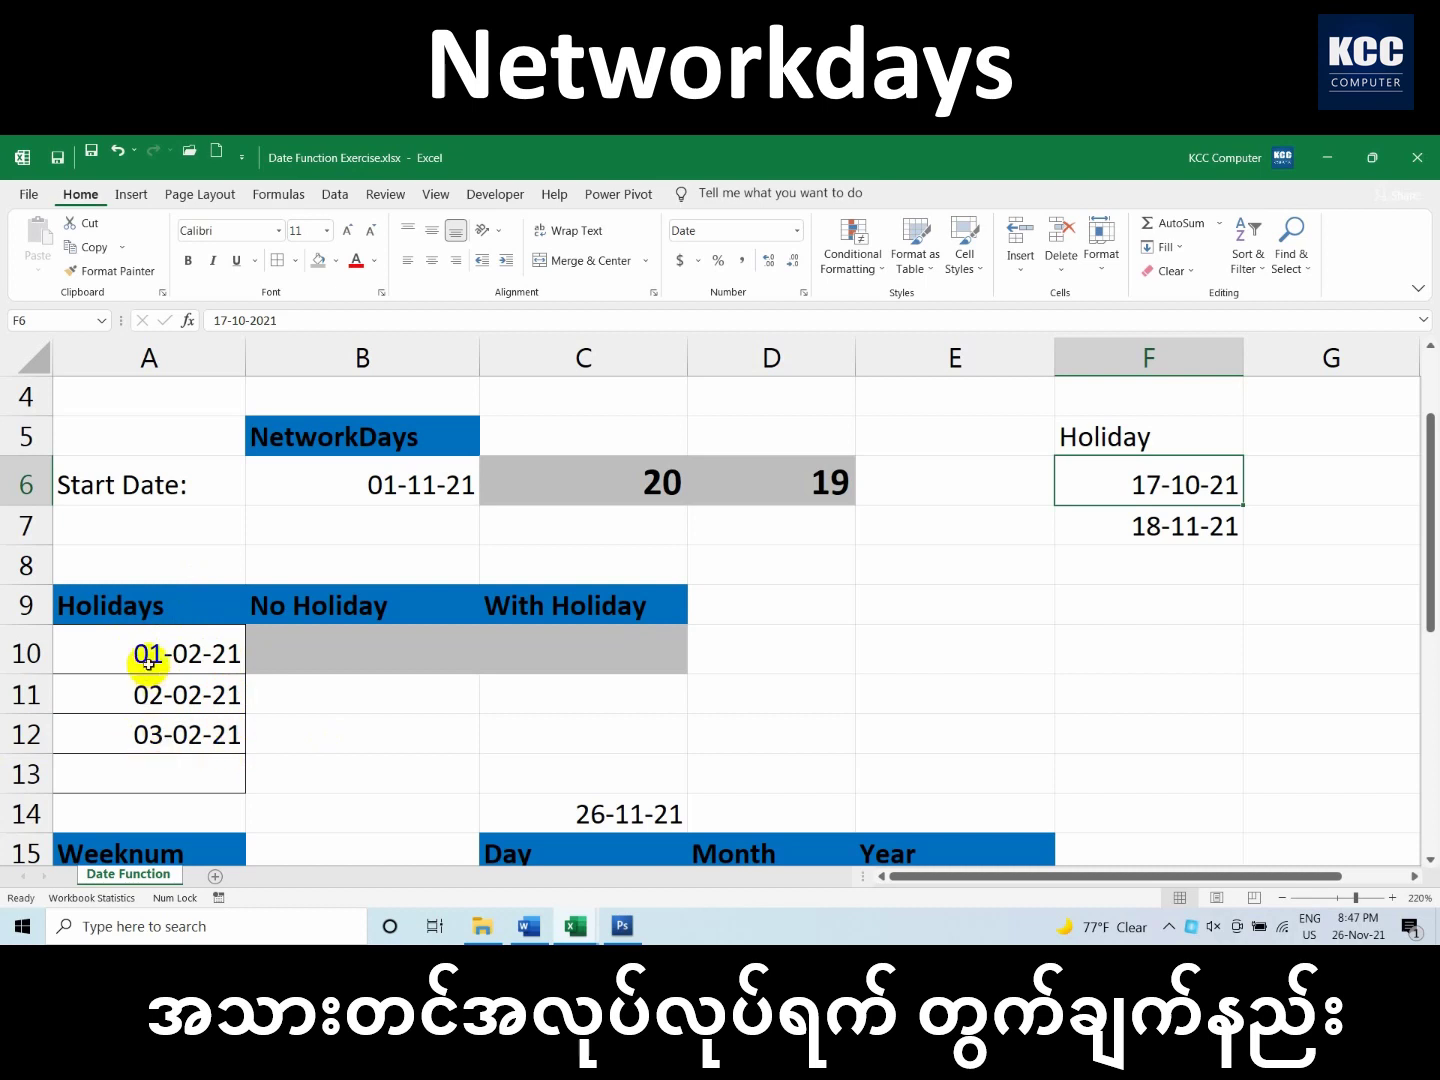
Set the start date in cell B6 to 1-1-2021
{"action": "left_click_drag", "start_coordinate": [149, 653], "coordinate": [161, 725]}
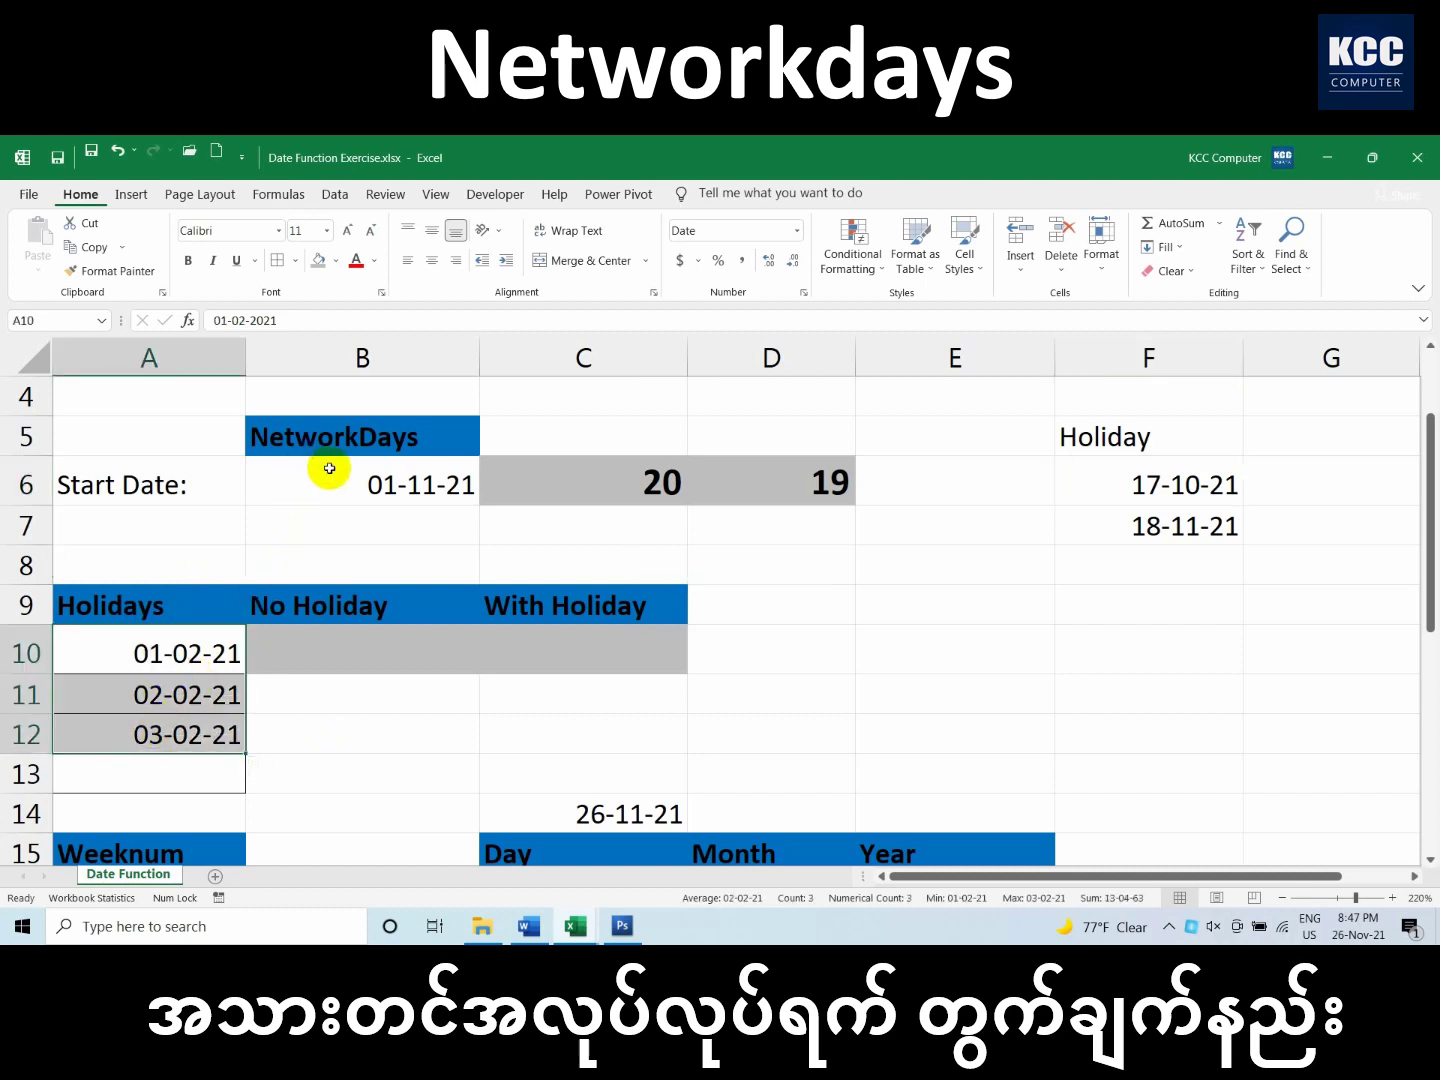
{"action": "left_click", "coordinate": [382, 485]}
{"action": "left_click", "coordinate": [336, 645]}
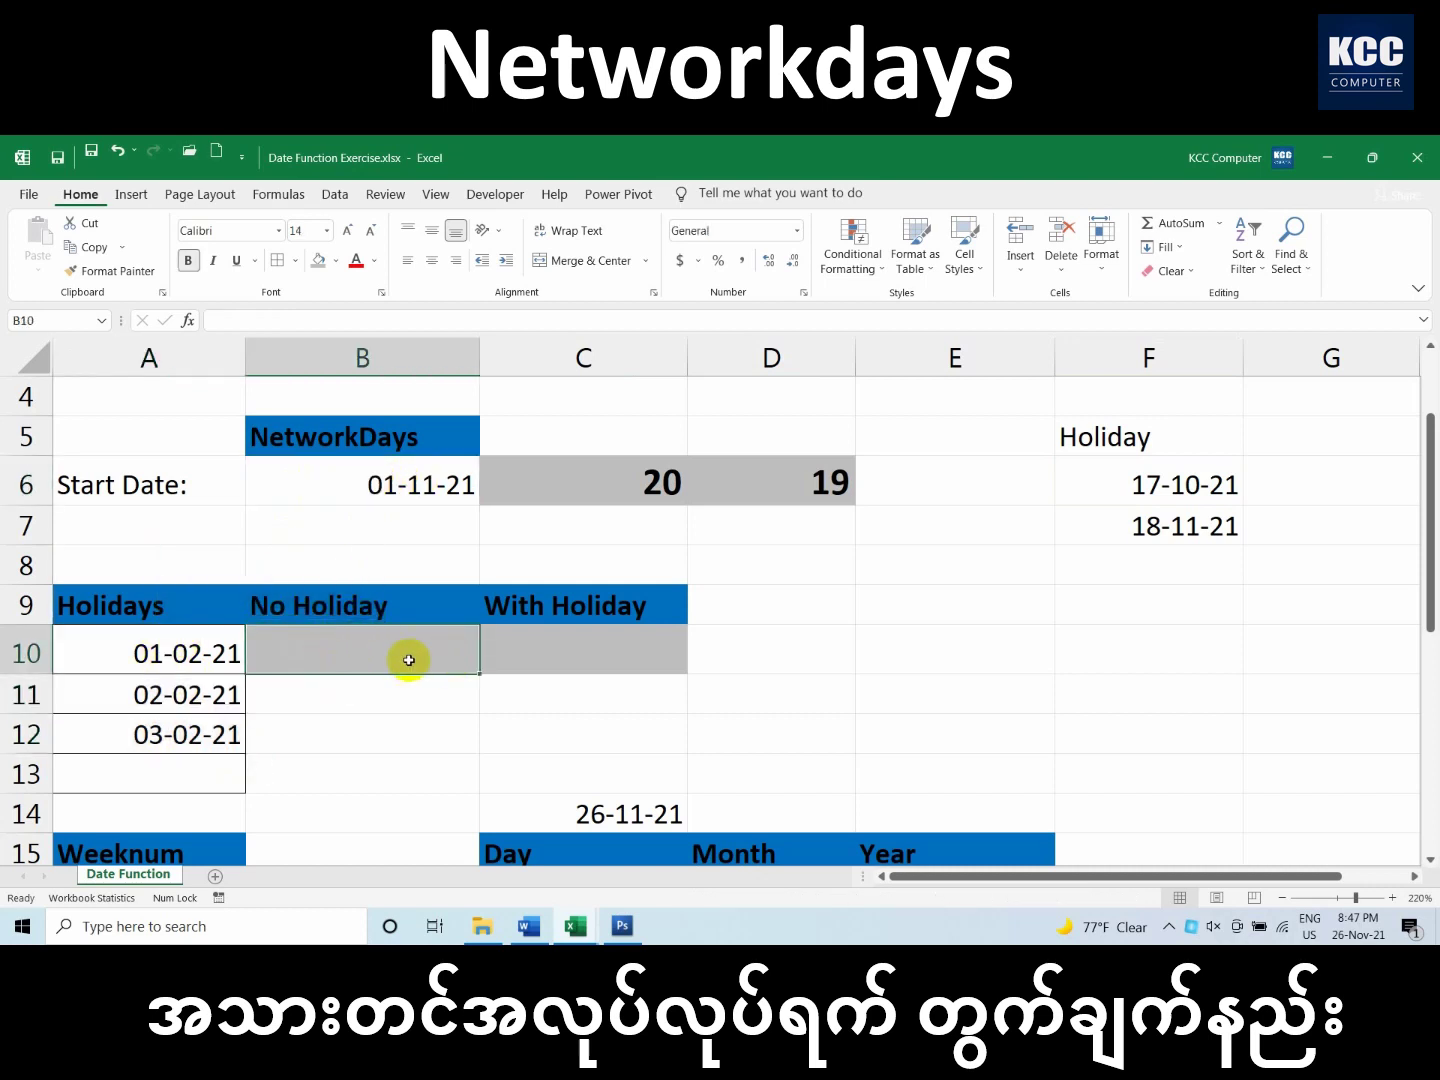
{"action": "left_click", "coordinate": [411, 490]}
{"action": "type", "text": "1-1-1201"}
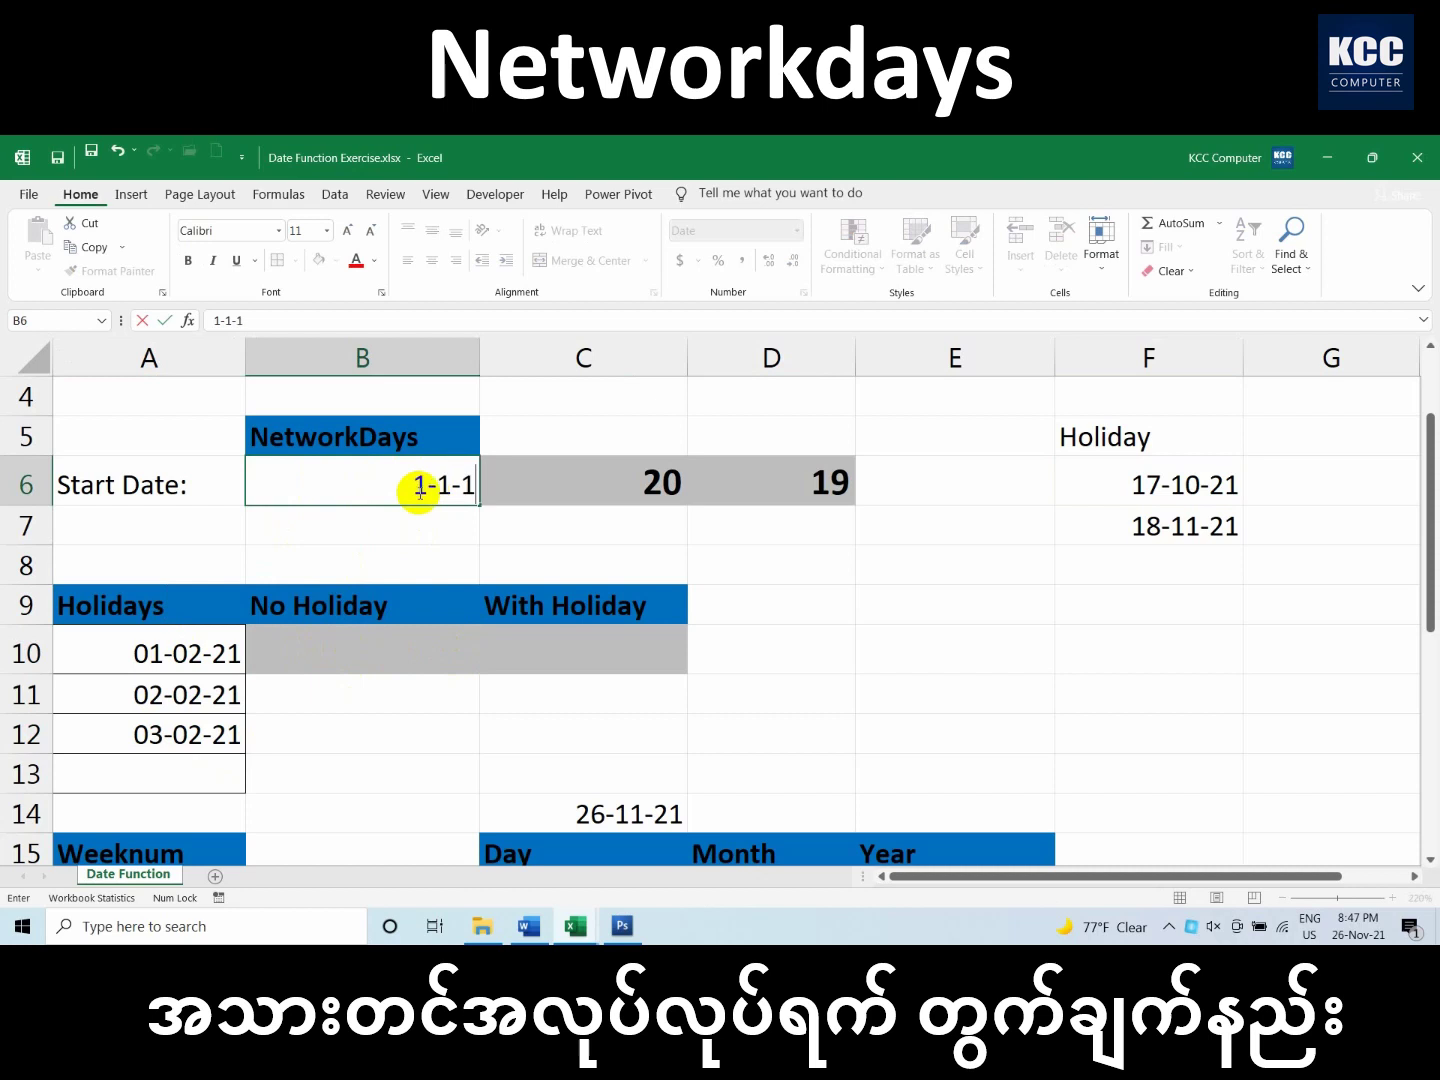
{"action": "key", "text": "BackSpace"}
{"action": "key", "text": "BackSpace"}
{"action": "key", "text": "BackSpace"}
{"action": "key", "text": "BackSpace"}
{"action": "type", "text": "2021"}
{"action": "key", "text": "Return"}
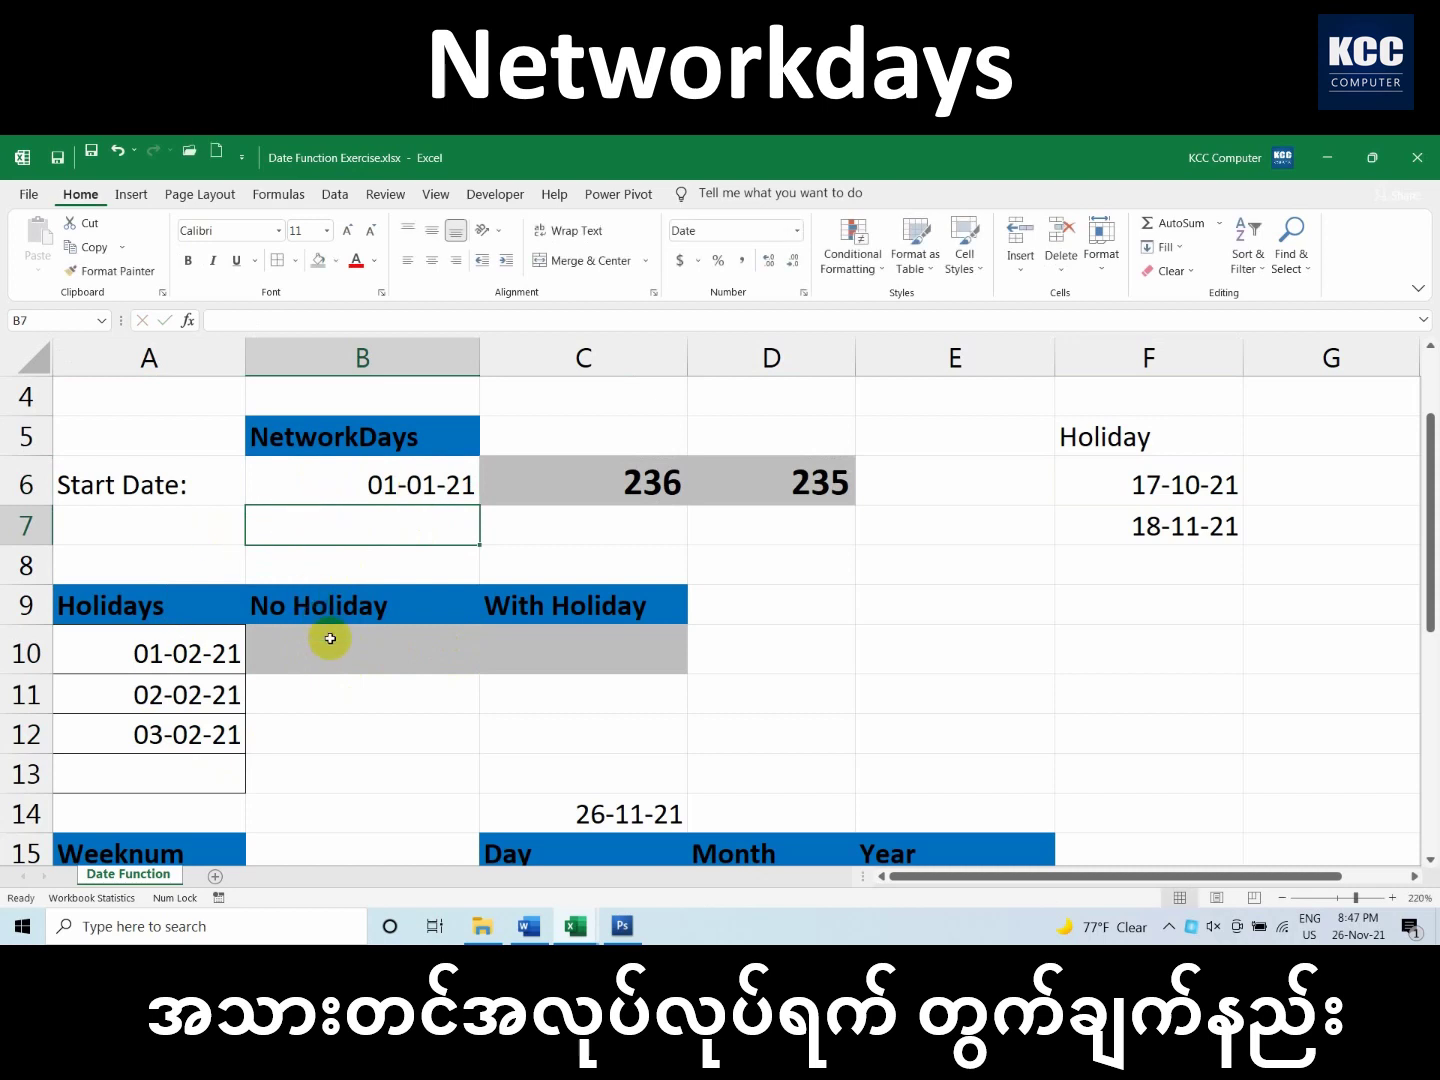
Enter a NETWORKDAYS formula in B10 with start date B6, end date today() and holidays A10:A13
{"action": "left_click", "coordinate": [302, 652]}
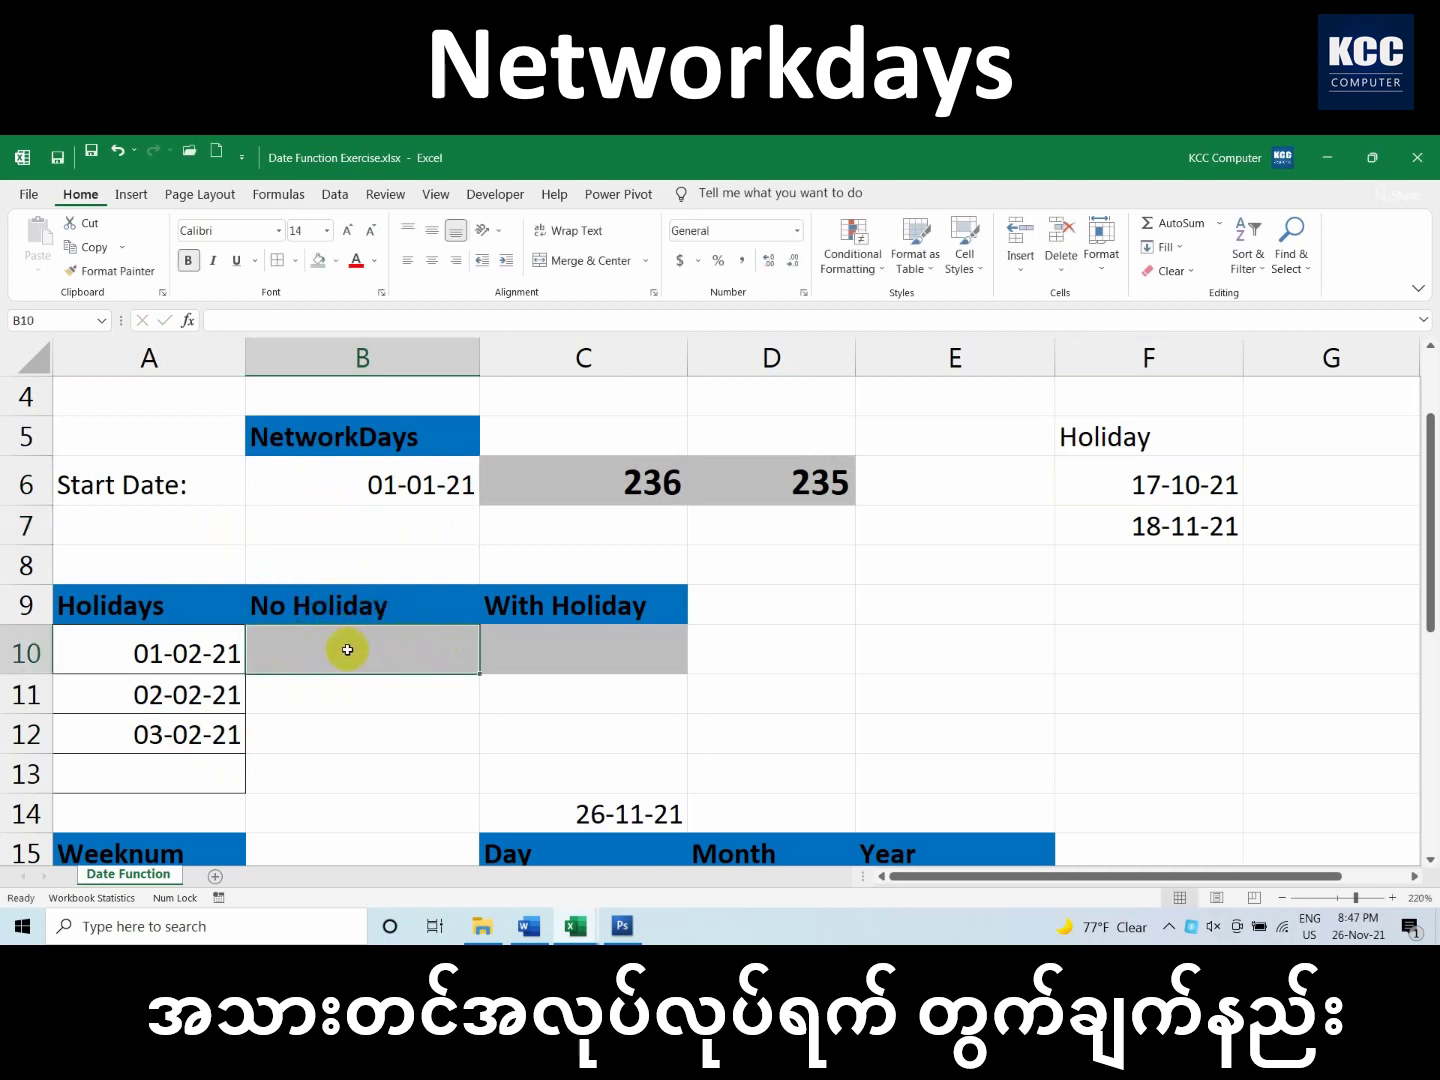
{"action": "type", "text": "=net"}
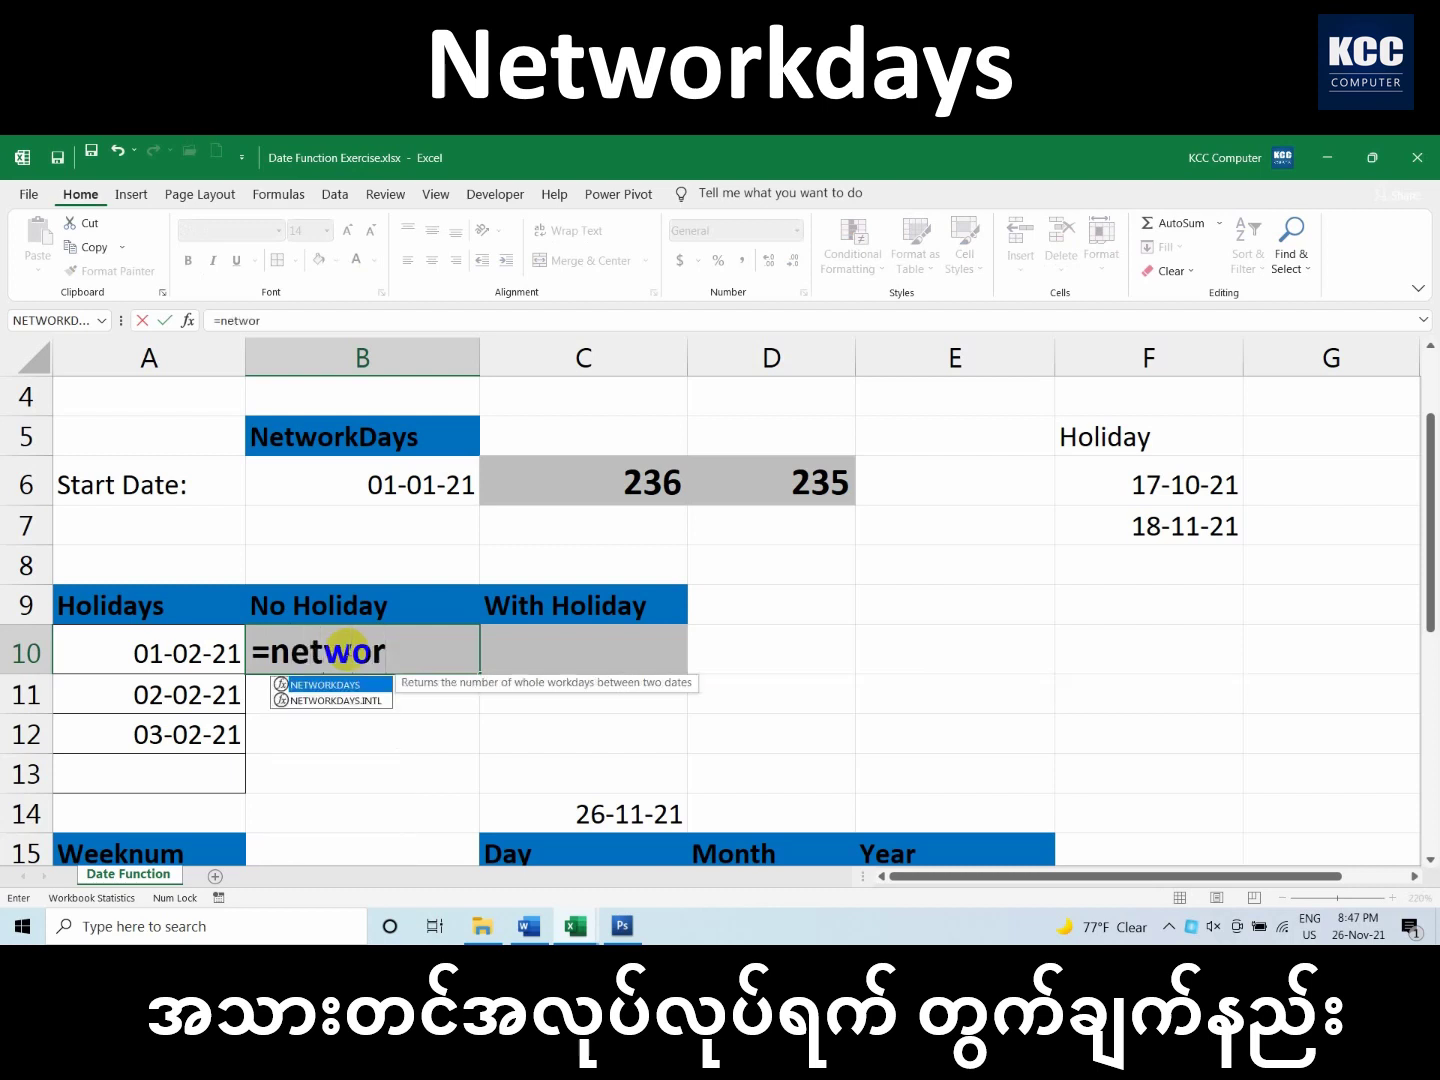
{"action": "type", "text": "wor"}
{"action": "key", "text": "Tab"}
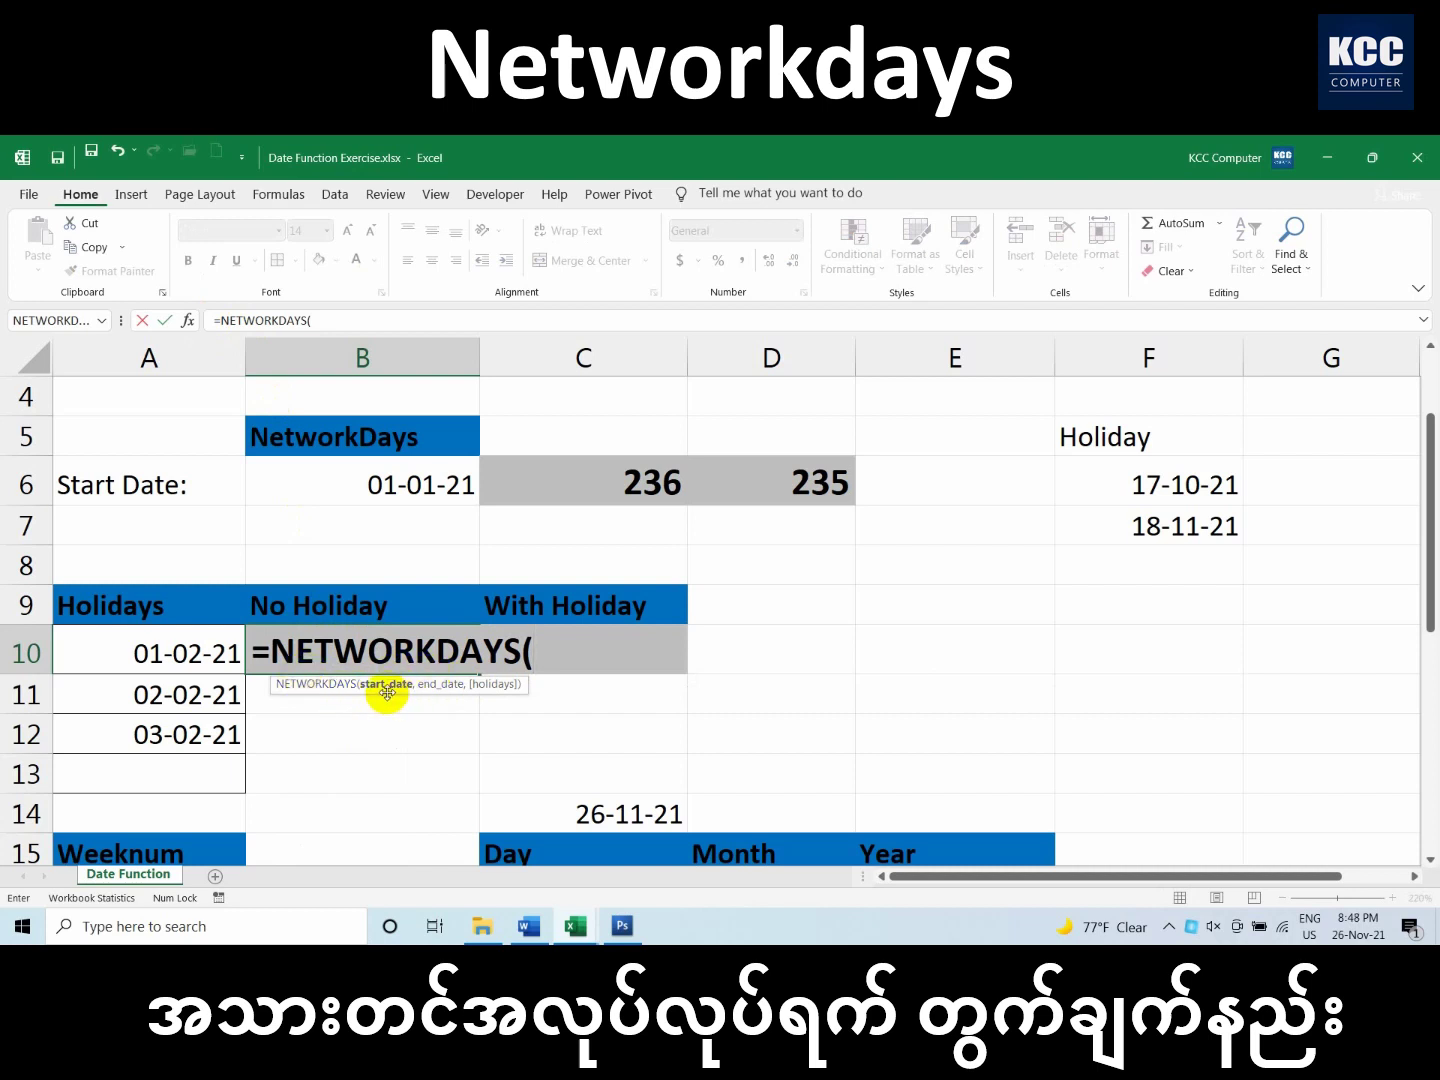
{"action": "left_click", "coordinate": [400, 487]}
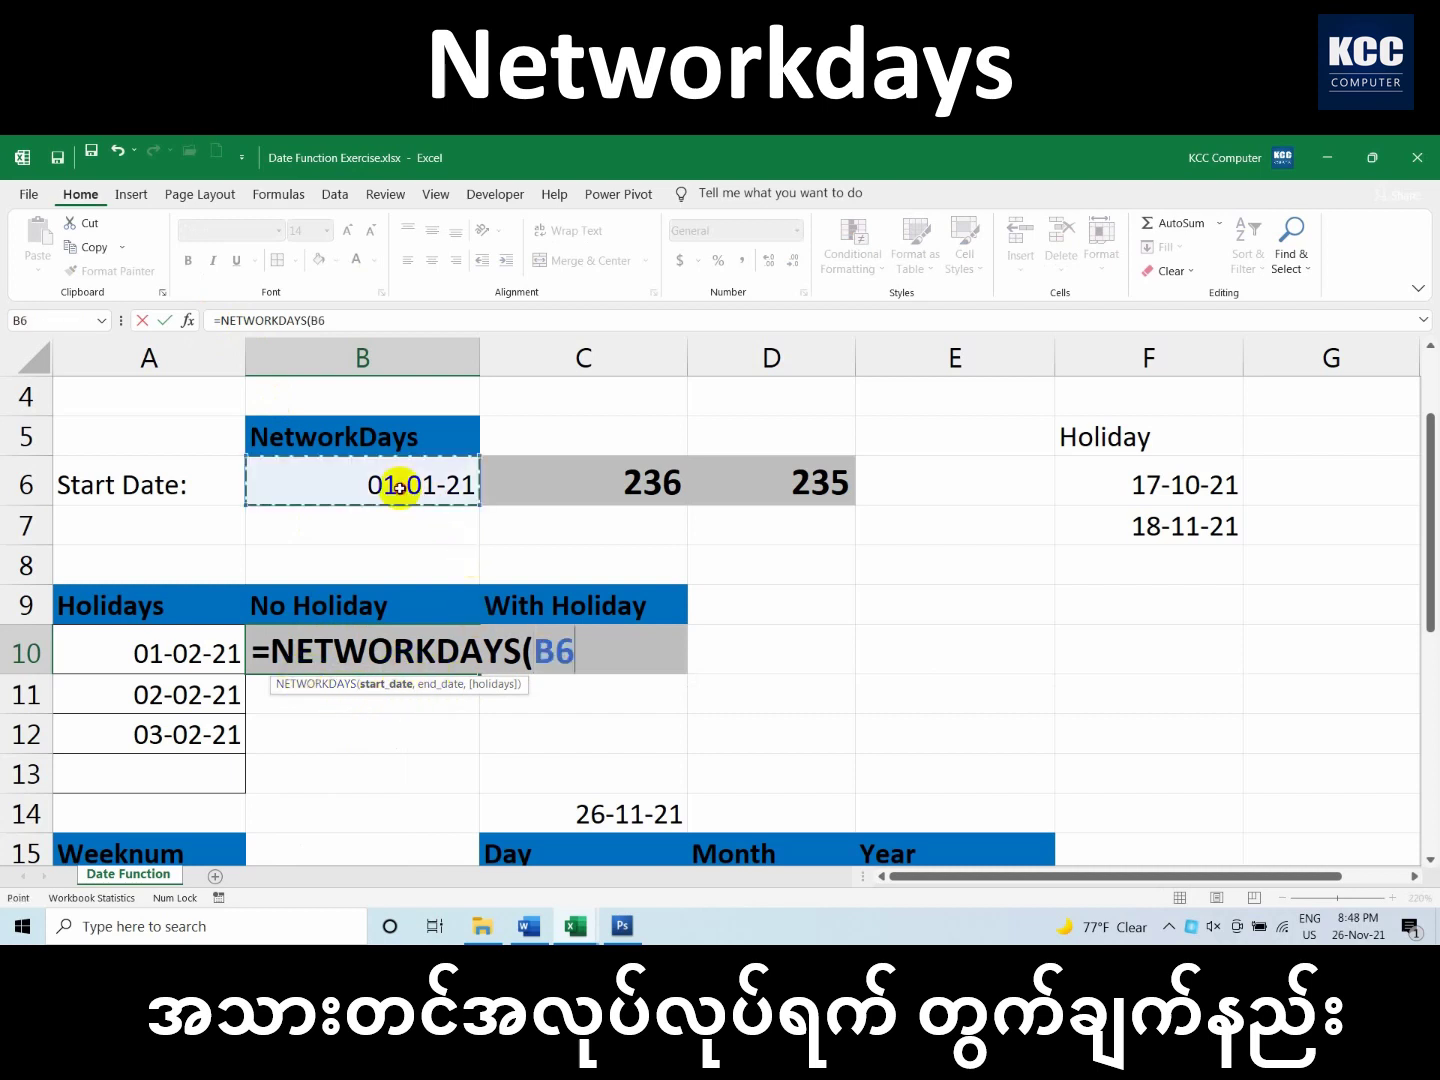
{"action": "type", "text": ",to"}
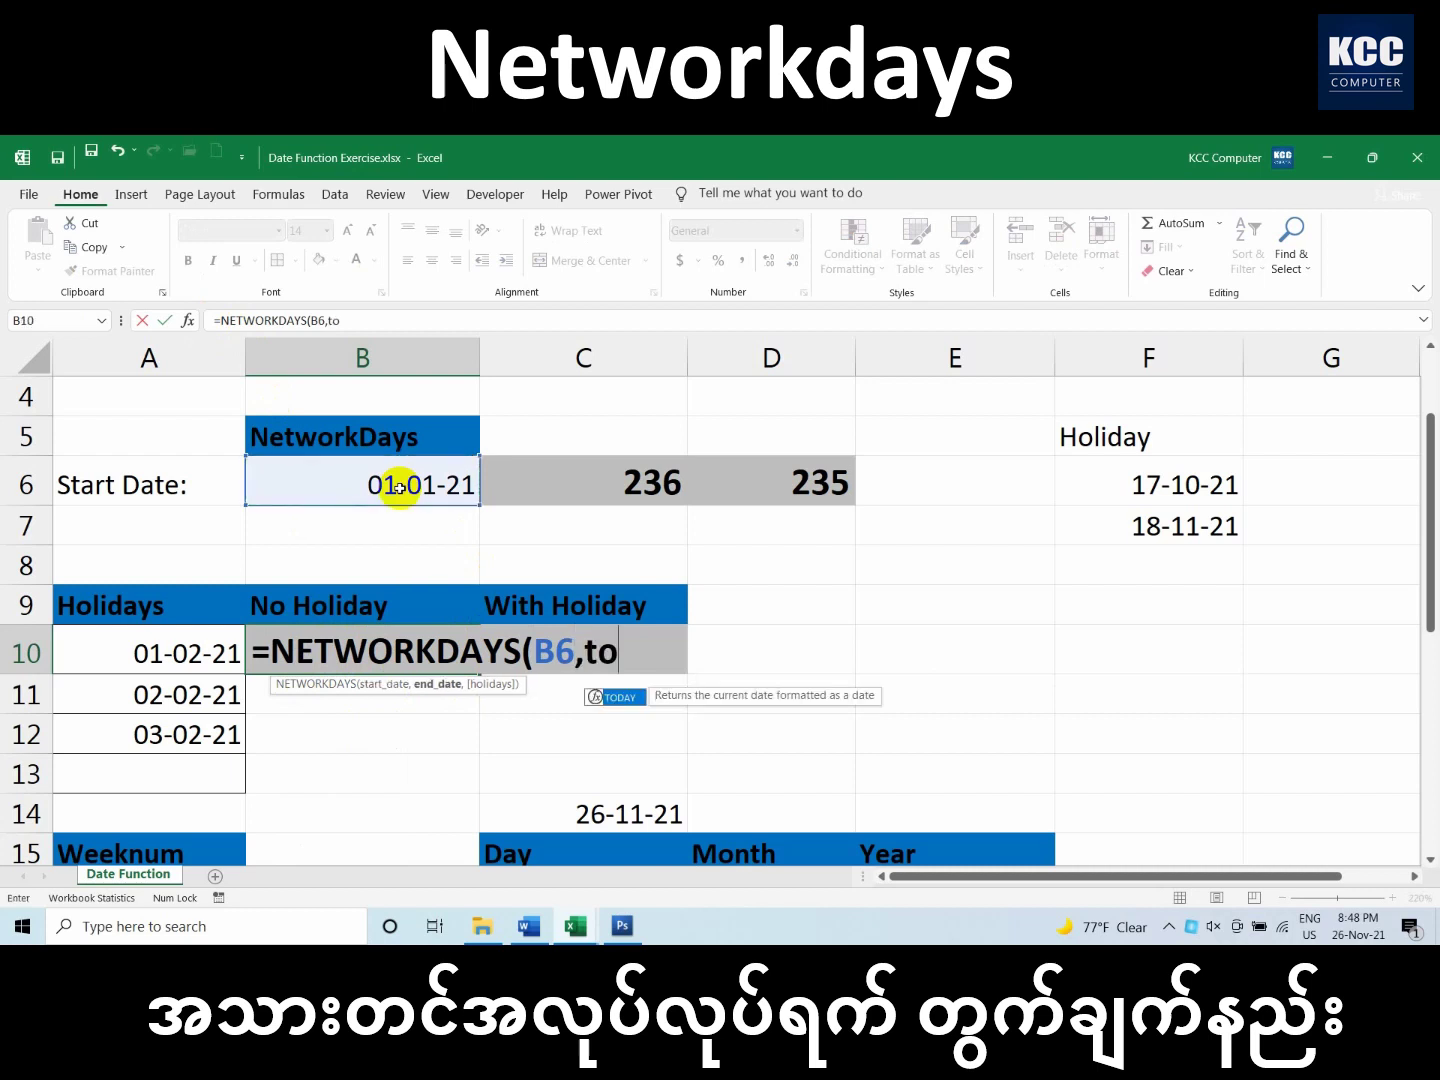
{"action": "type", "text": "day(),"}
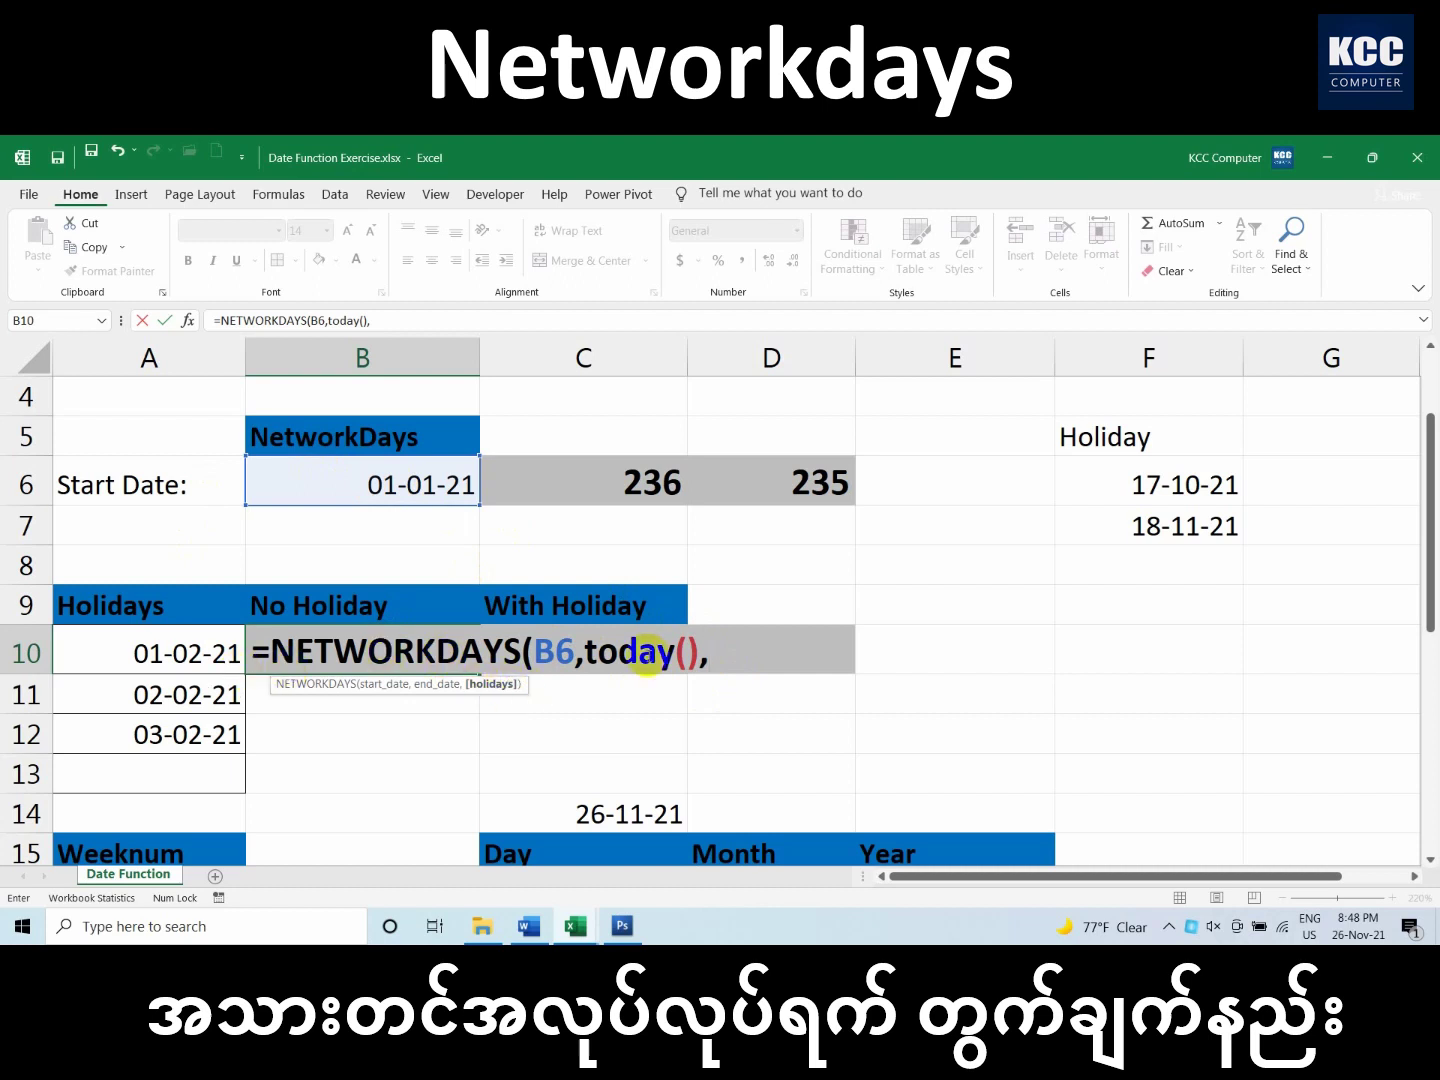
{"action": "left_click", "coordinate": [170, 658]}
{"action": "left_click_drag", "start_coordinate": [170, 658], "coordinate": [191, 767]}
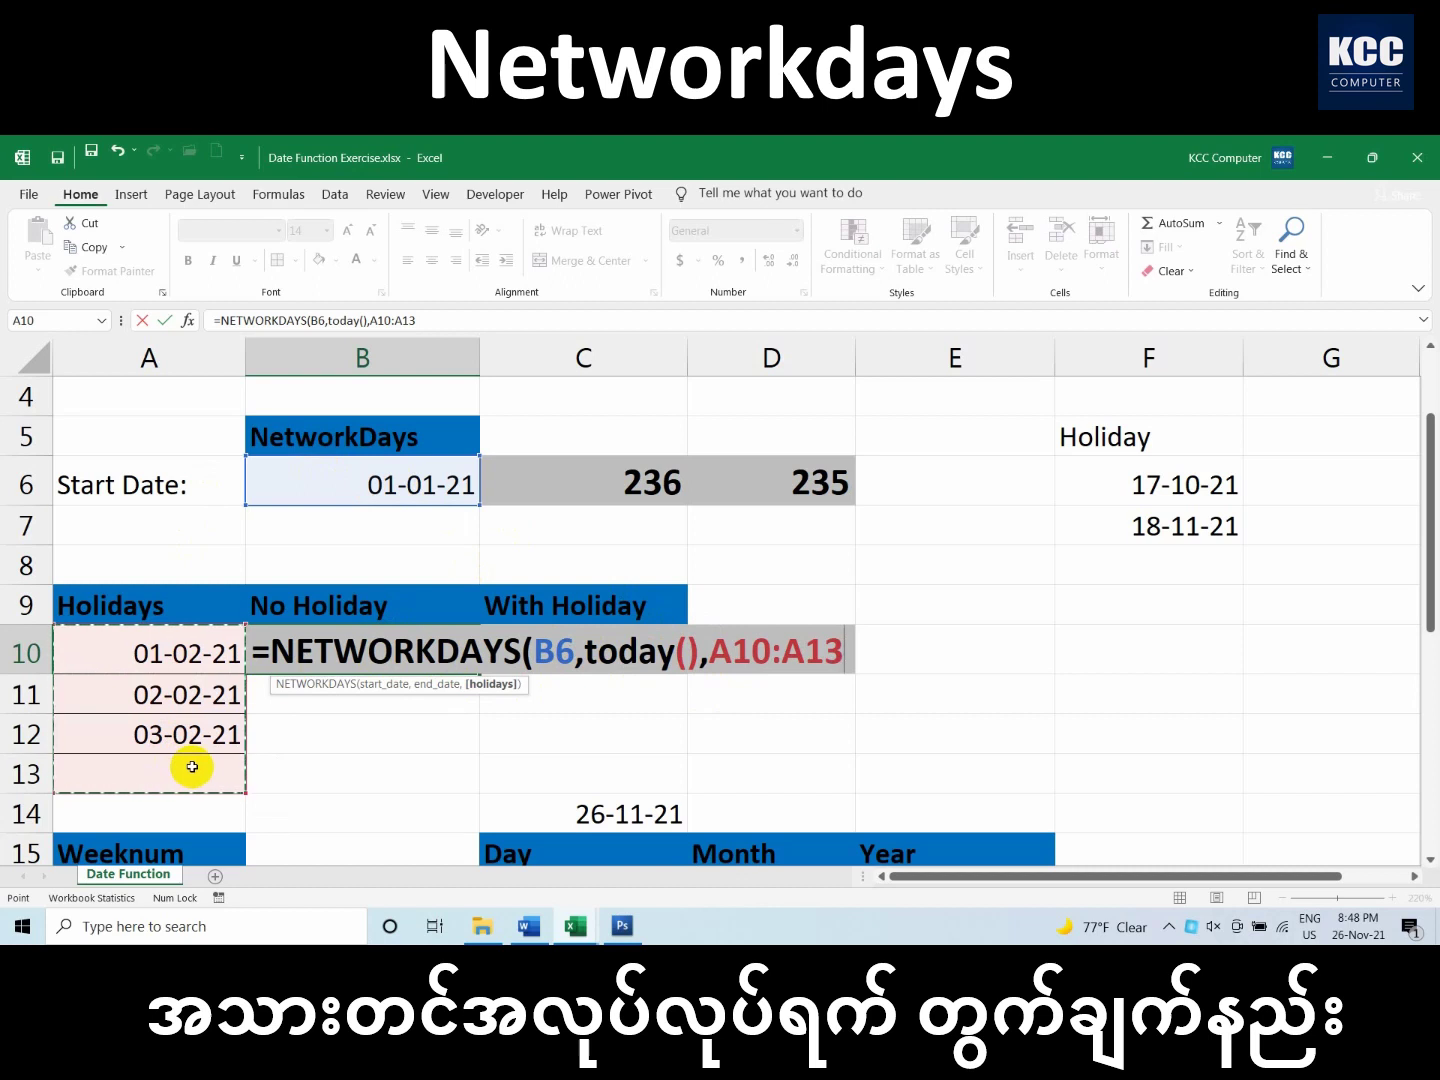
{"action": "type", "text": ")"}
{"action": "key", "text": "Return"}
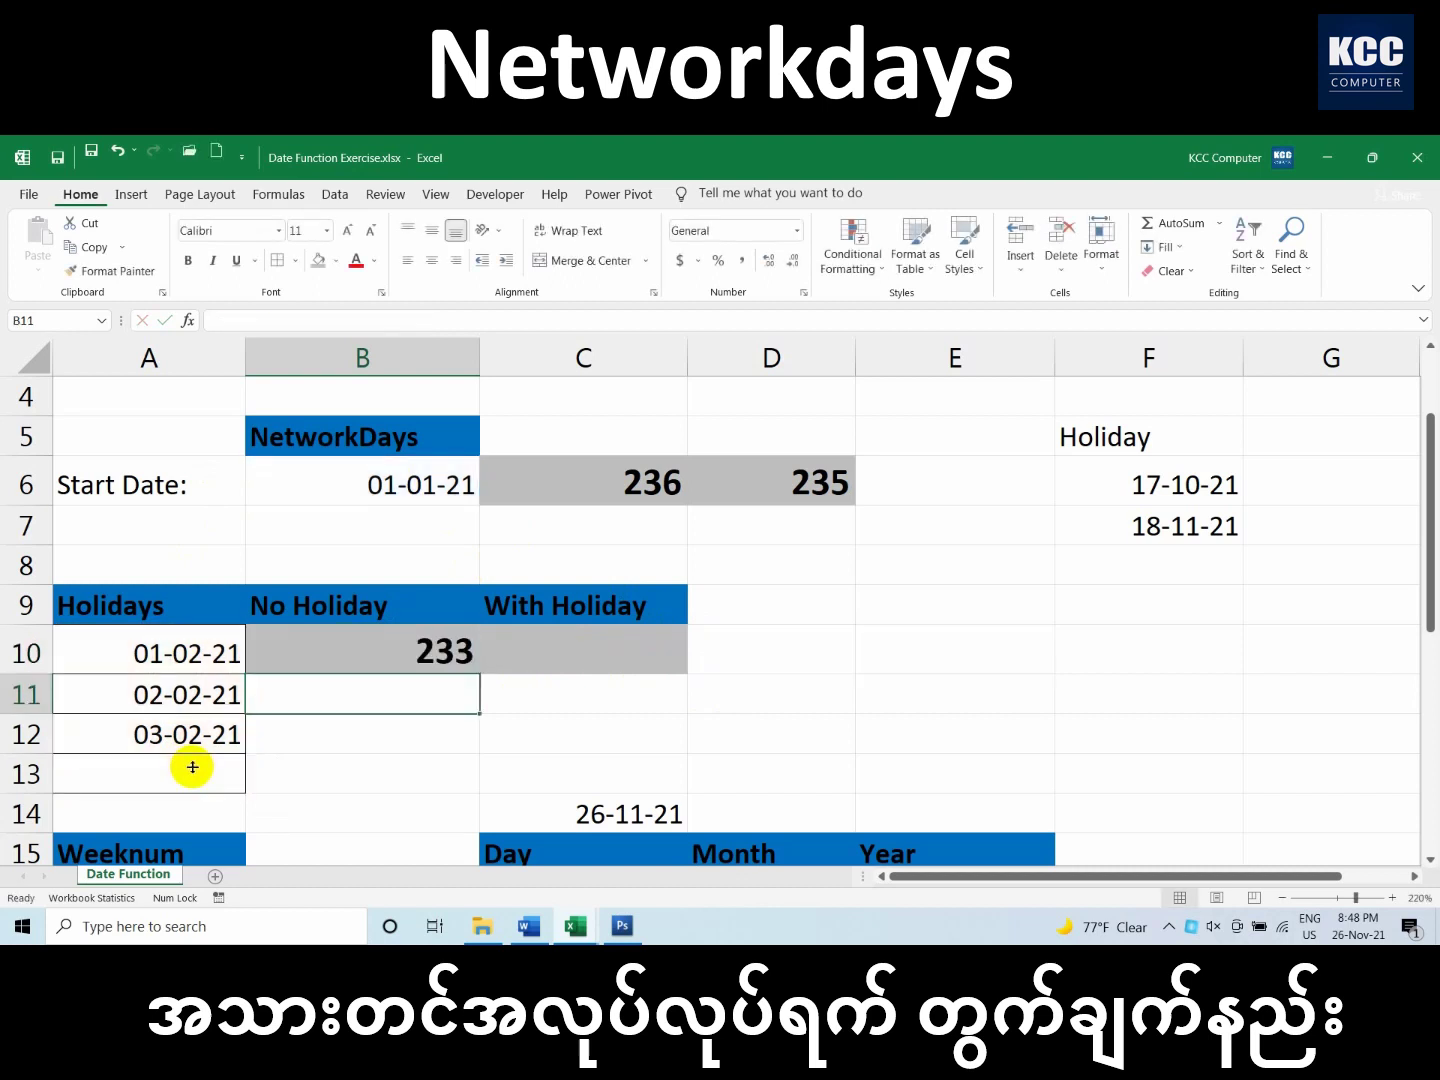
Remove the holidays range A10:A13 from the B10 formula, leaving =NETWORKDAYS(B6,TODAY())
{"action": "left_click", "coordinate": [400, 646]}
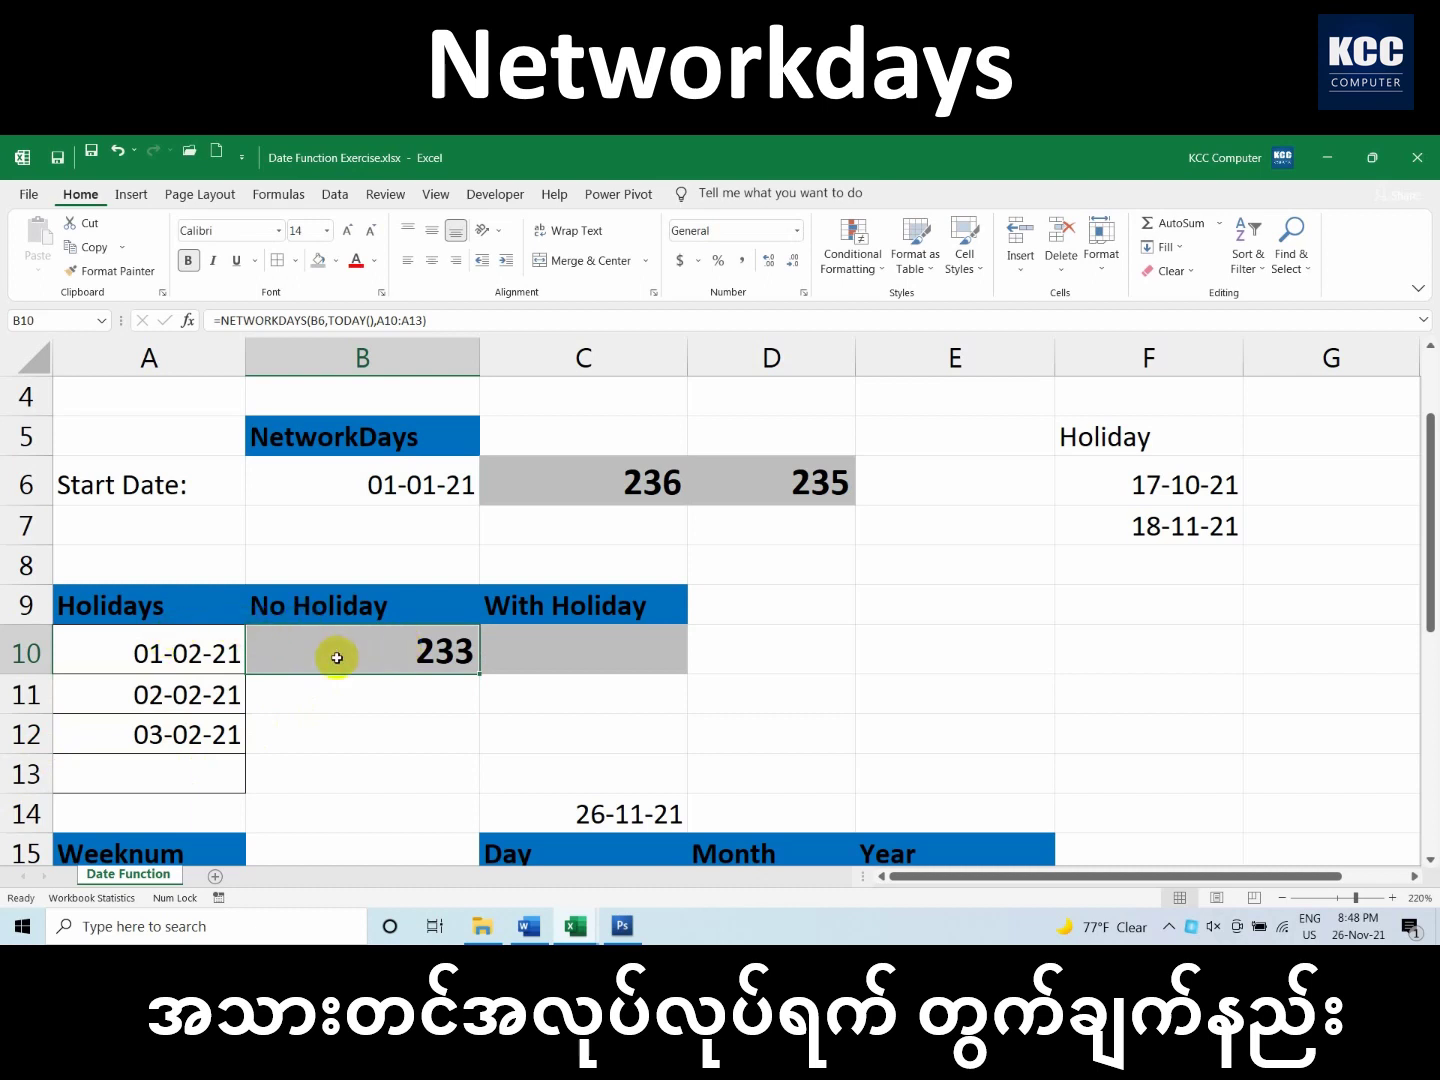
{"action": "double_click", "coordinate": [419, 642]}
{"action": "left_click_drag", "start_coordinate": [732, 651], "coordinate": [866, 651]}
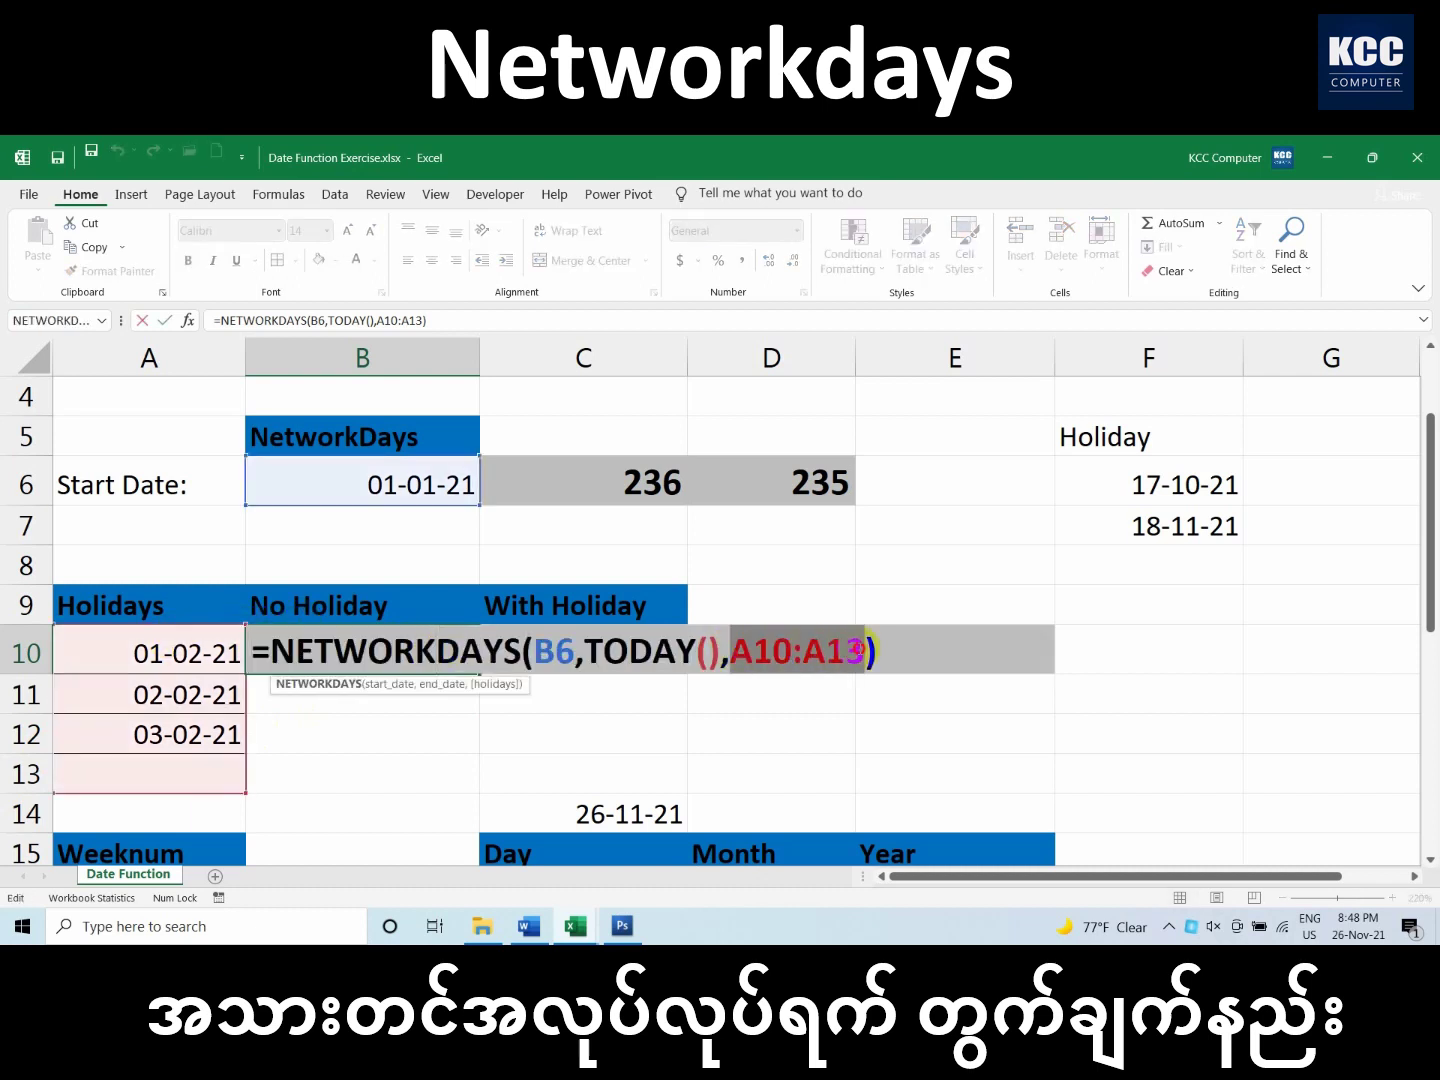
{"action": "key", "text": "BackSpace"}
{"action": "key", "text": "BackSpace"}
{"action": "key", "text": "Return"}
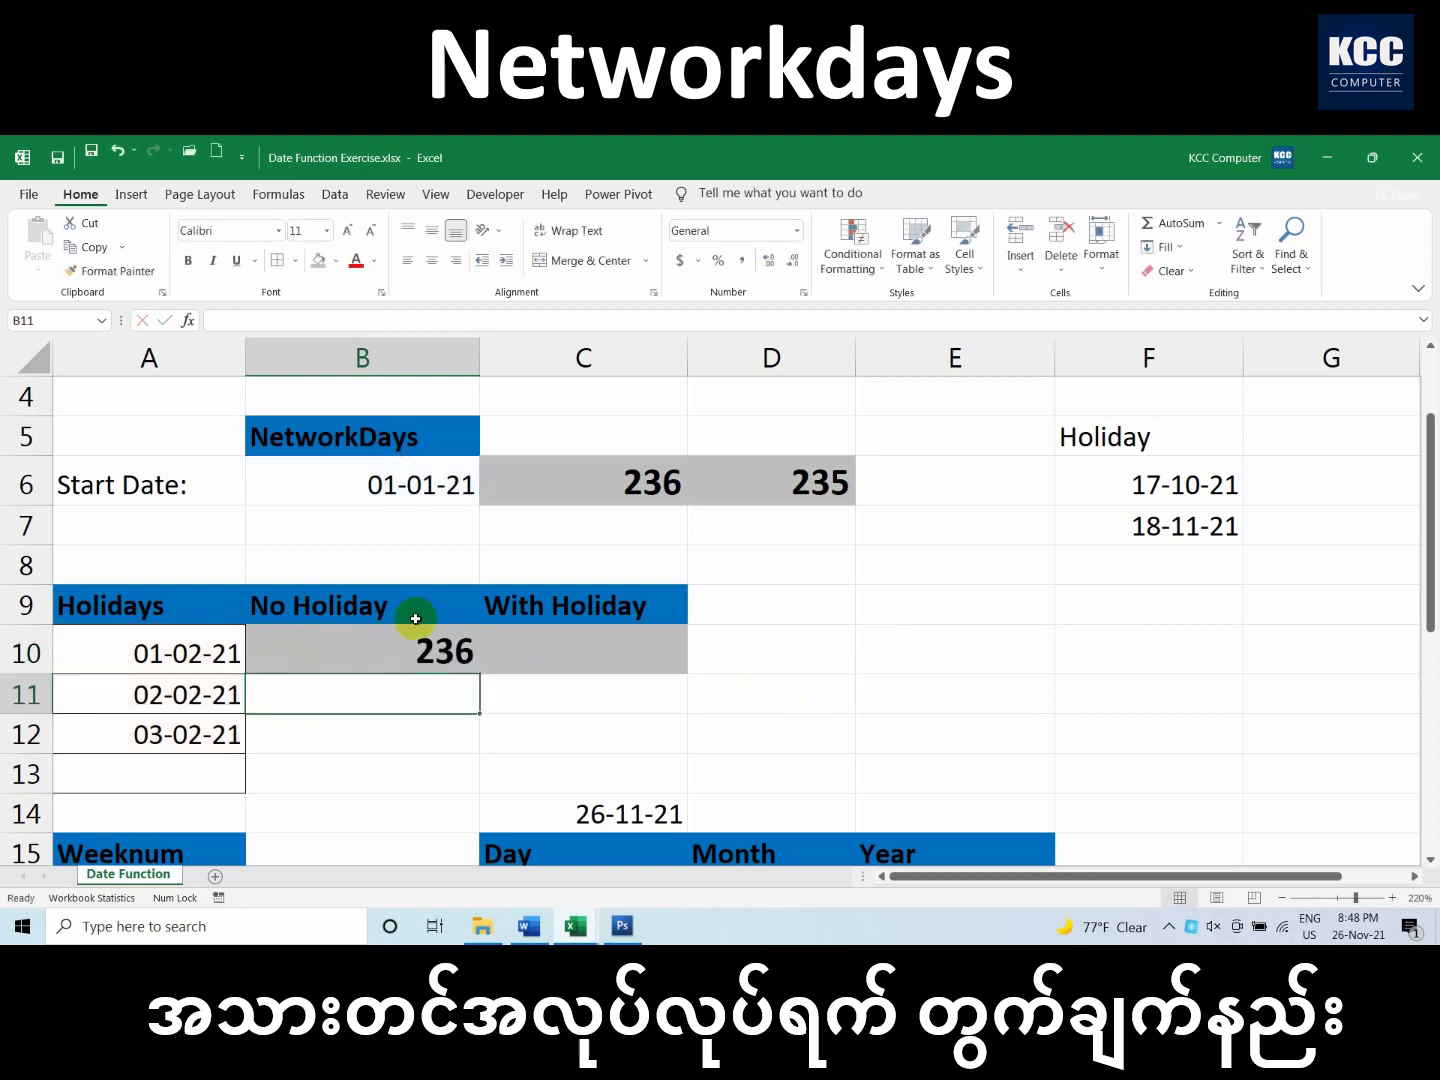
{"action": "left_click", "coordinate": [401, 649]}
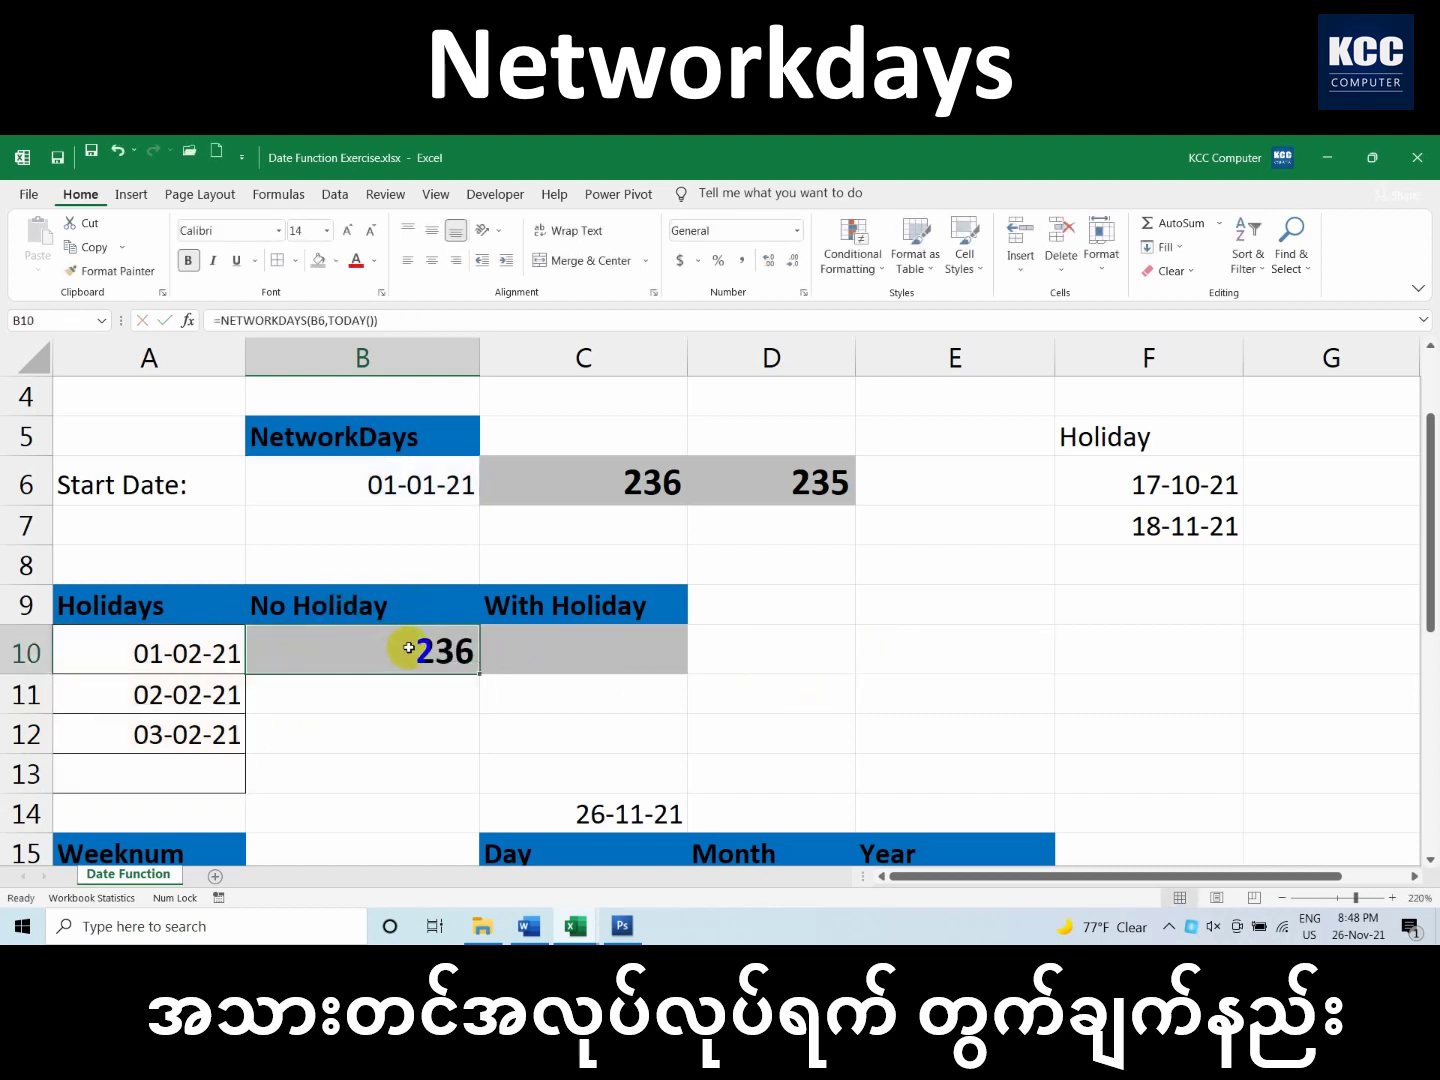
Enter a NETWORKDAYS formula in C10 with start date B6, end date today() and holidays A10:A13, accepting the suggested bracket correction
{"action": "left_click", "coordinate": [532, 651]}
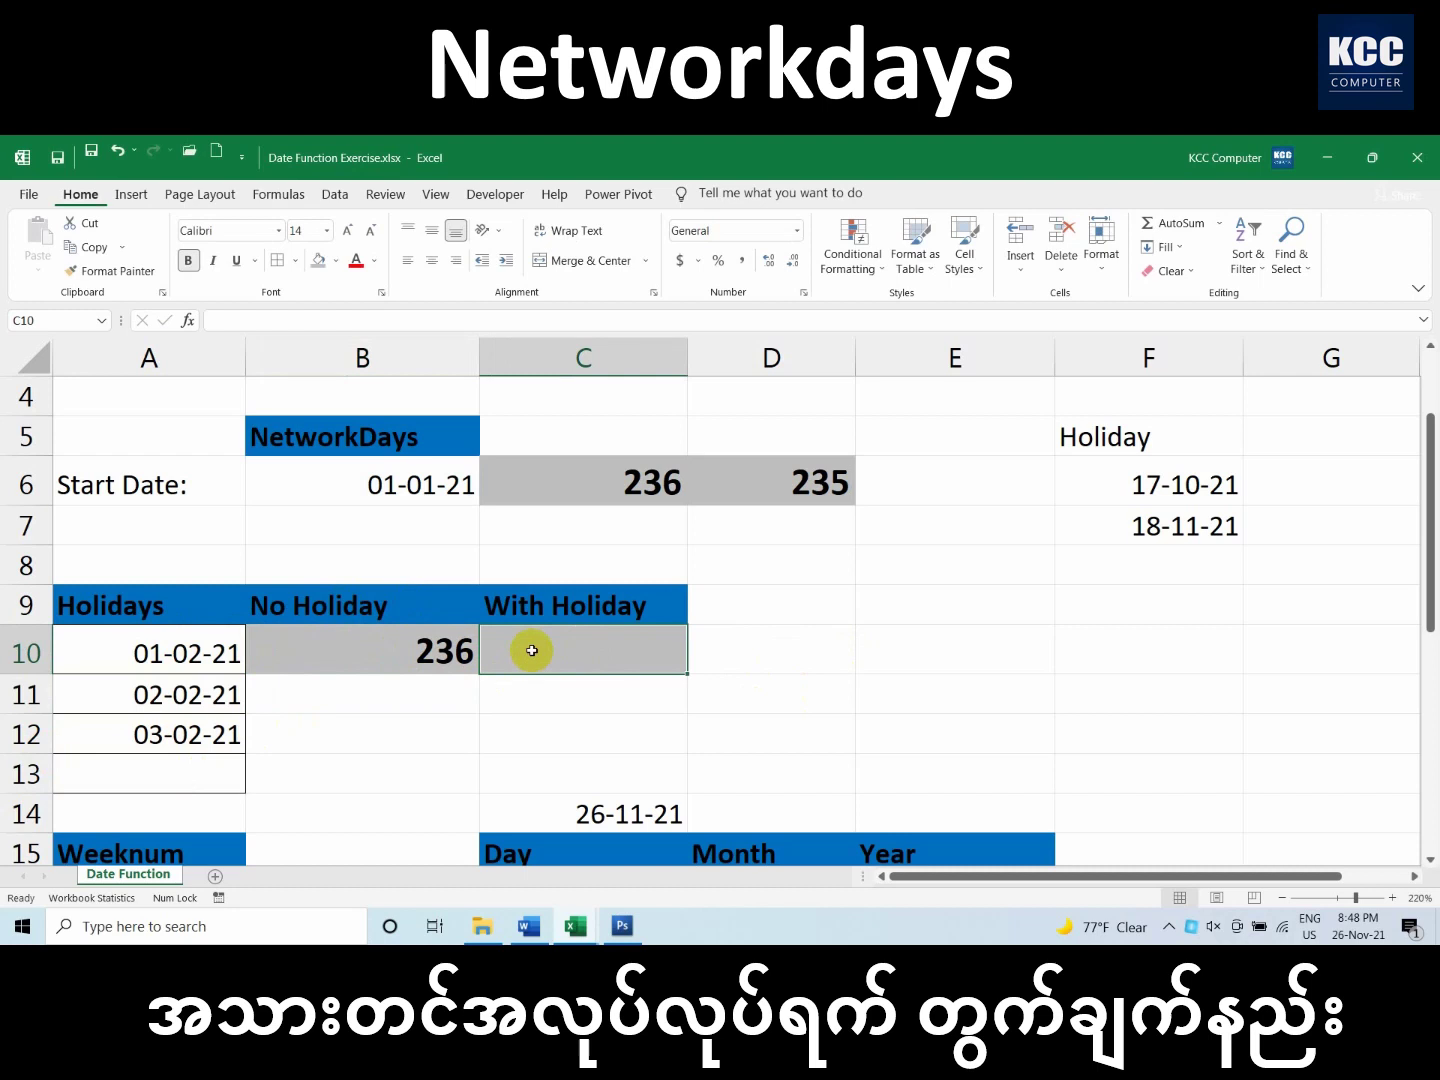
{"action": "left_click", "coordinate": [450, 645]}
{"action": "left_click", "coordinate": [593, 650]}
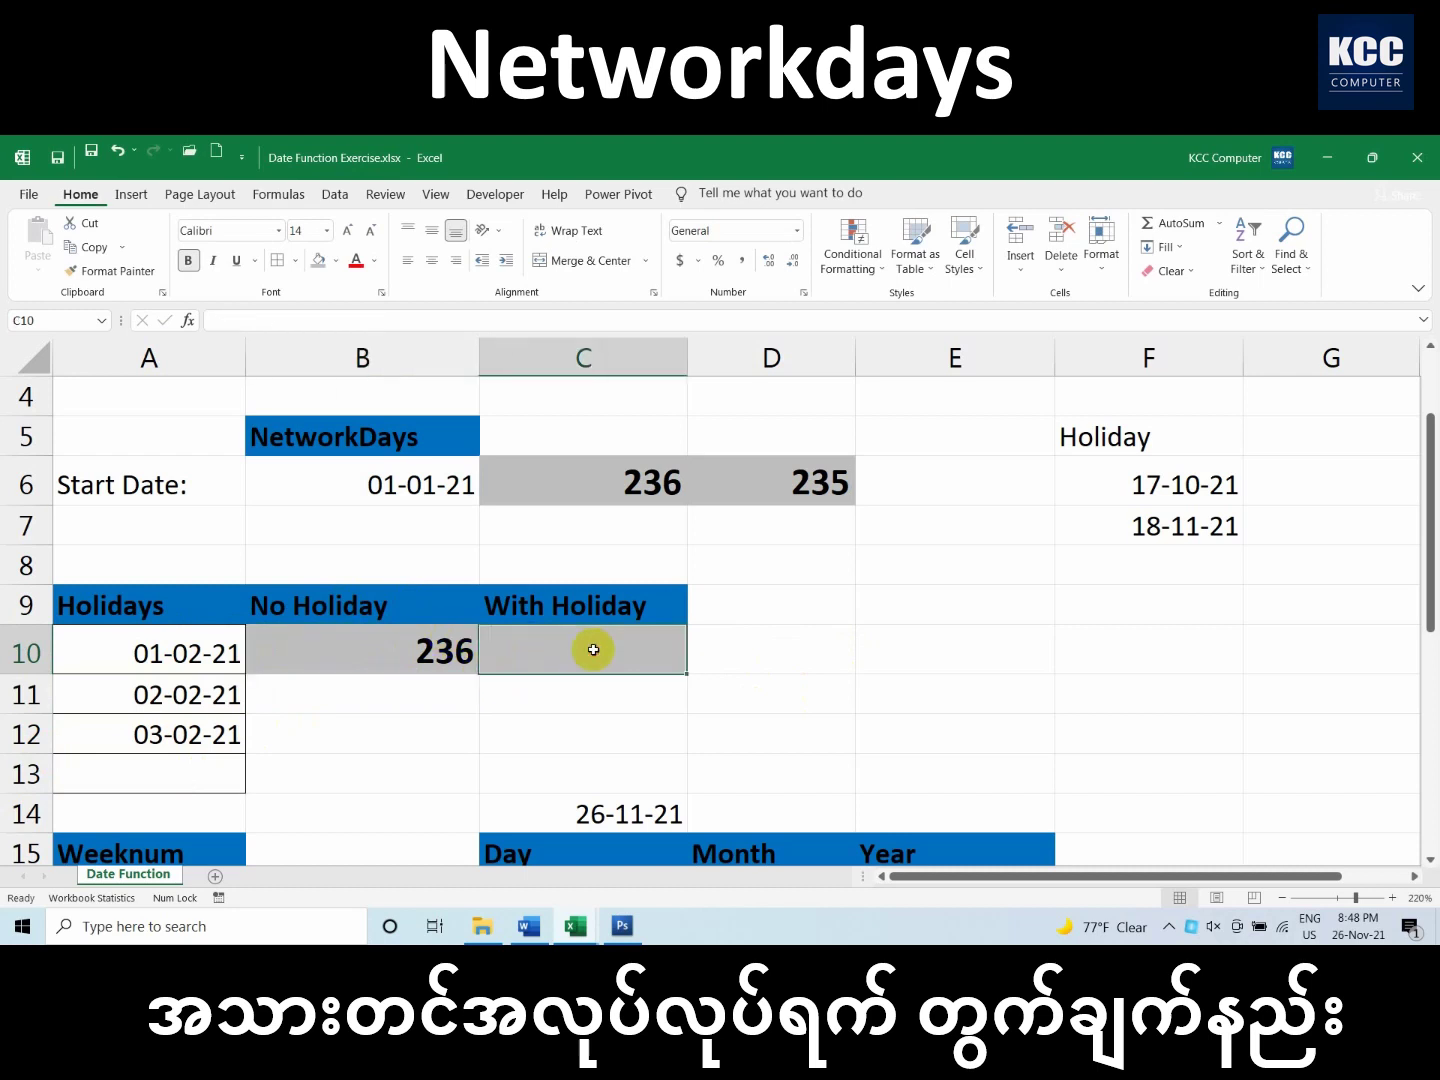
{"action": "type", "text": "=net"}
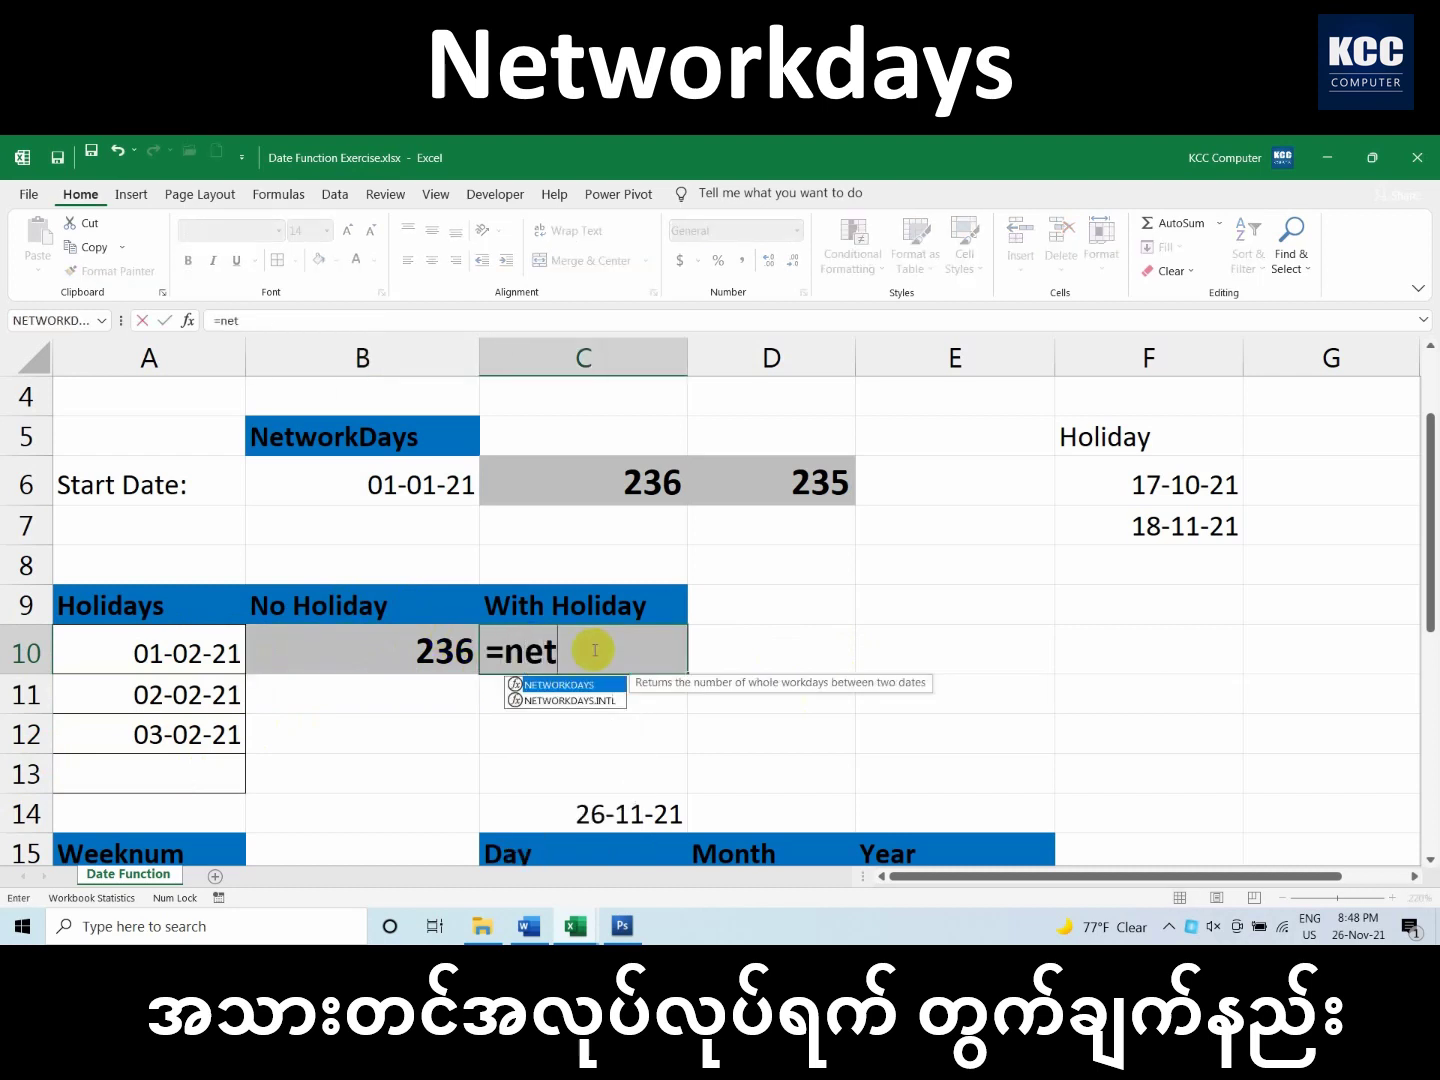
{"action": "key", "text": "Tab"}
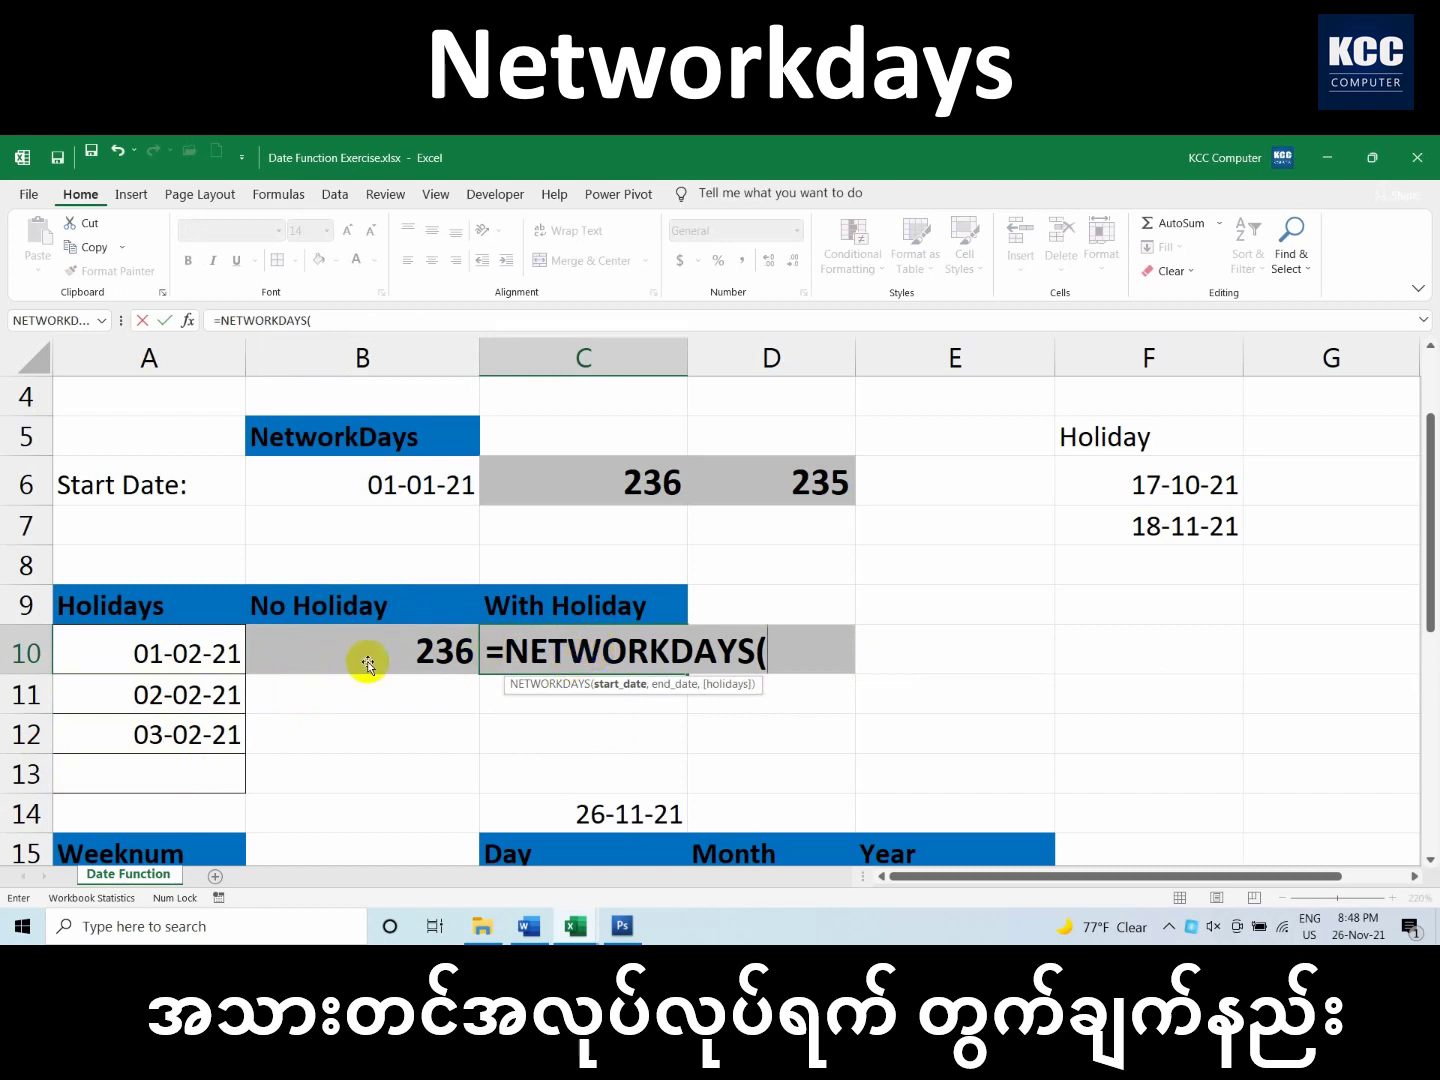
{"action": "left_click", "coordinate": [420, 482]}
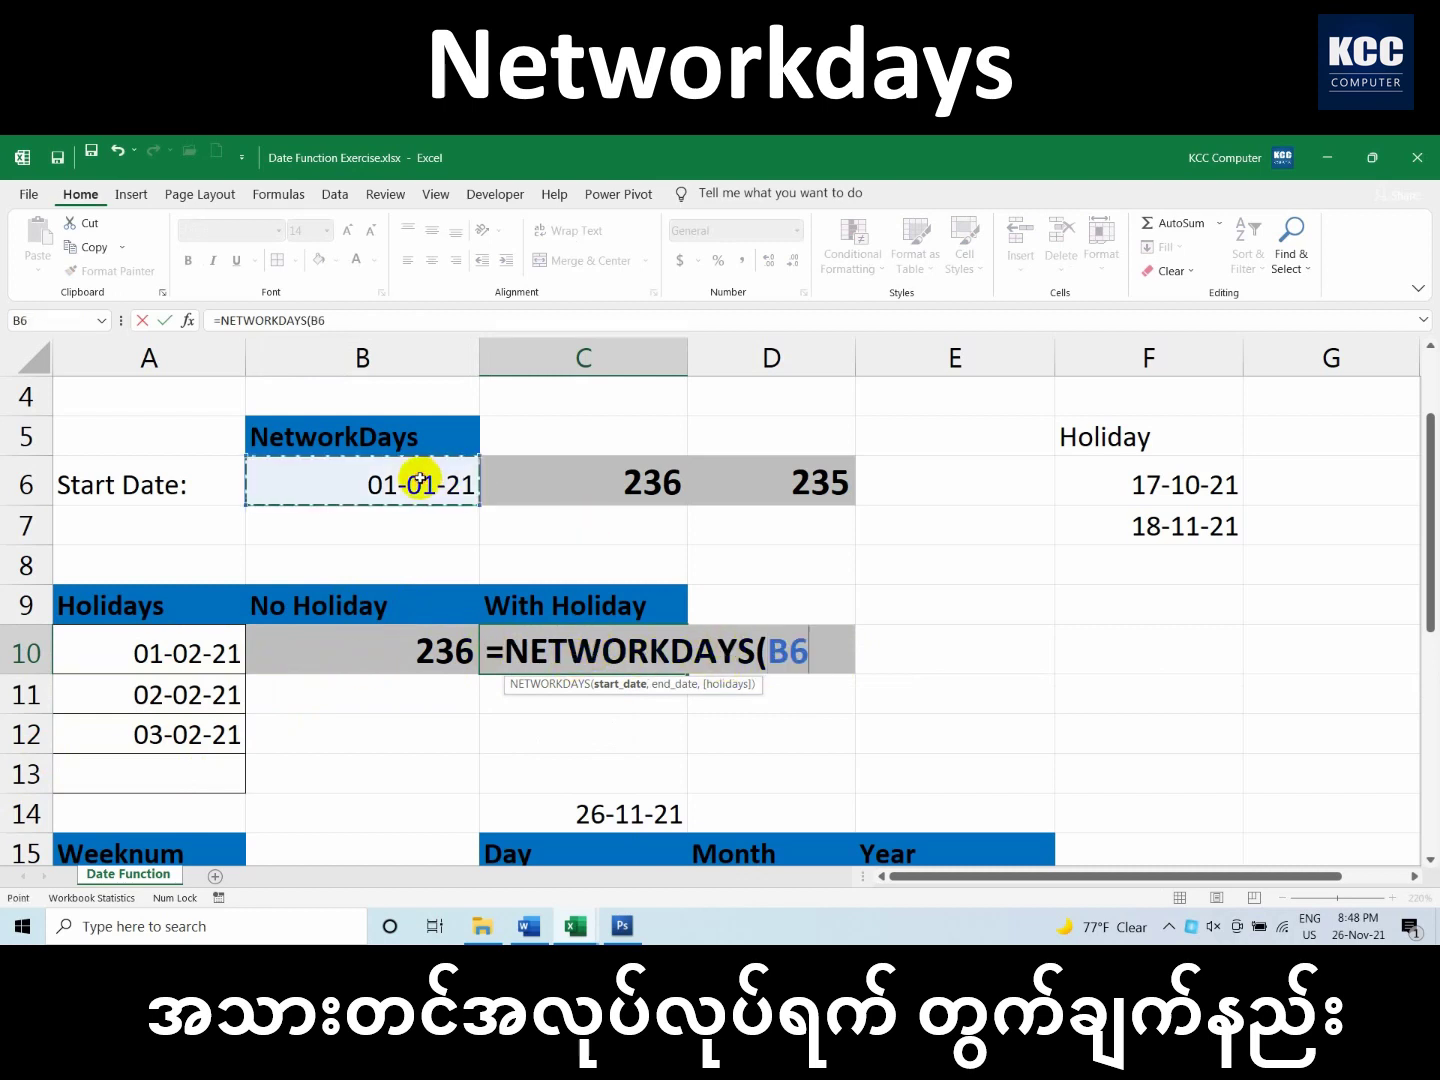
{"action": "type", "text": ","}
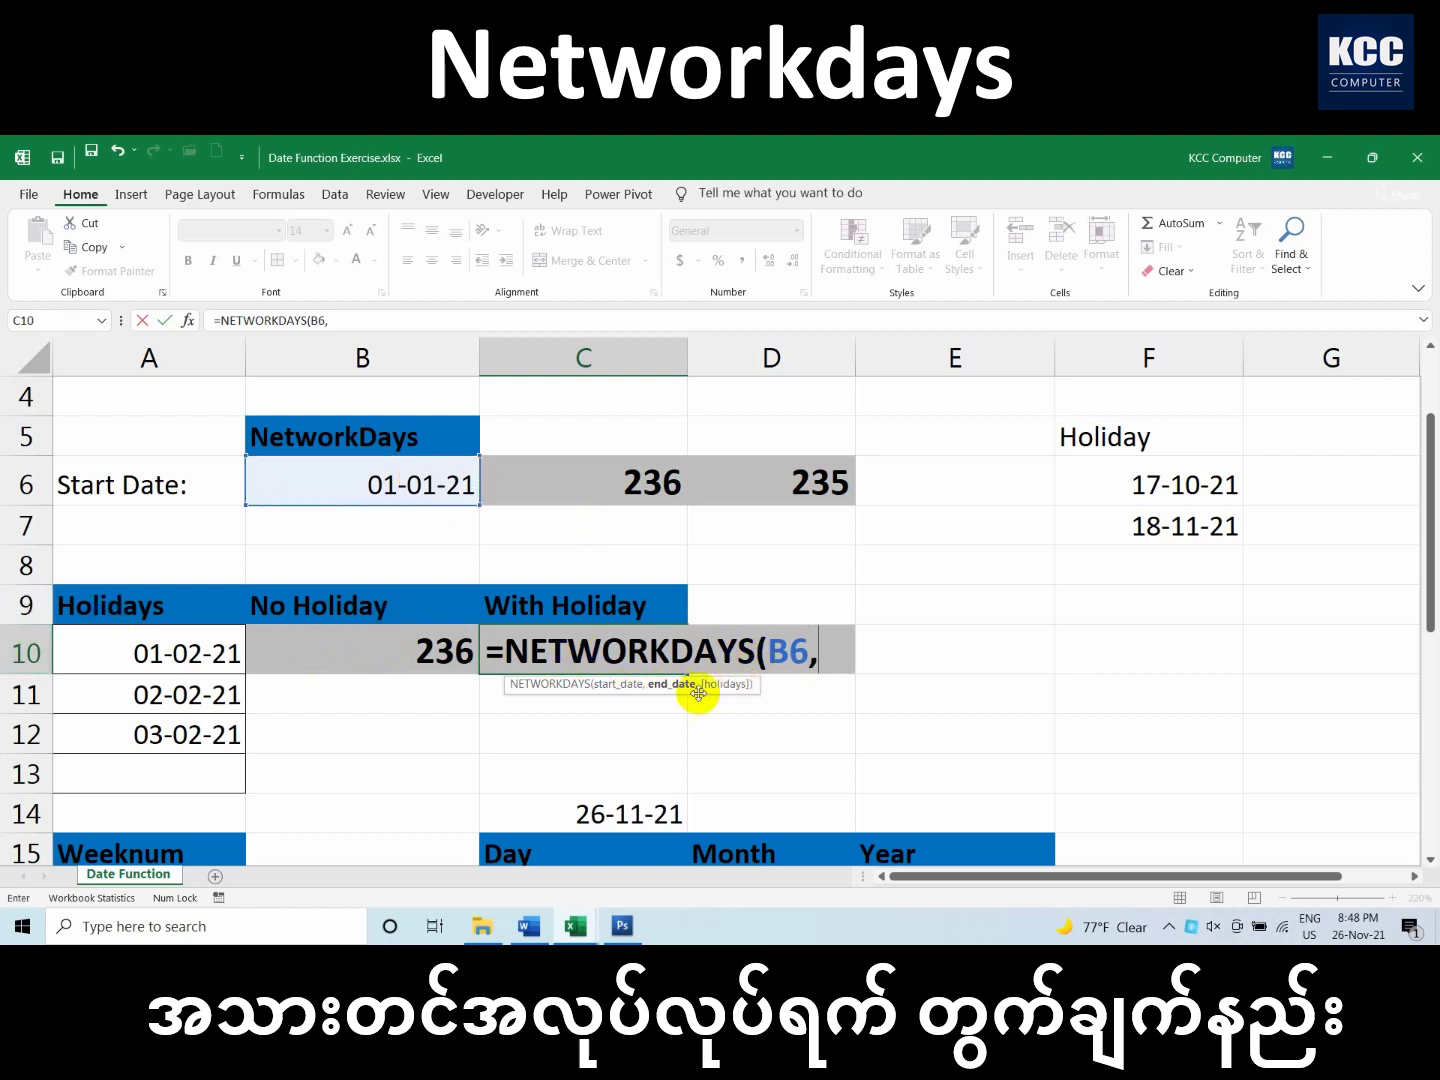
{"action": "type", "text": "today()"}
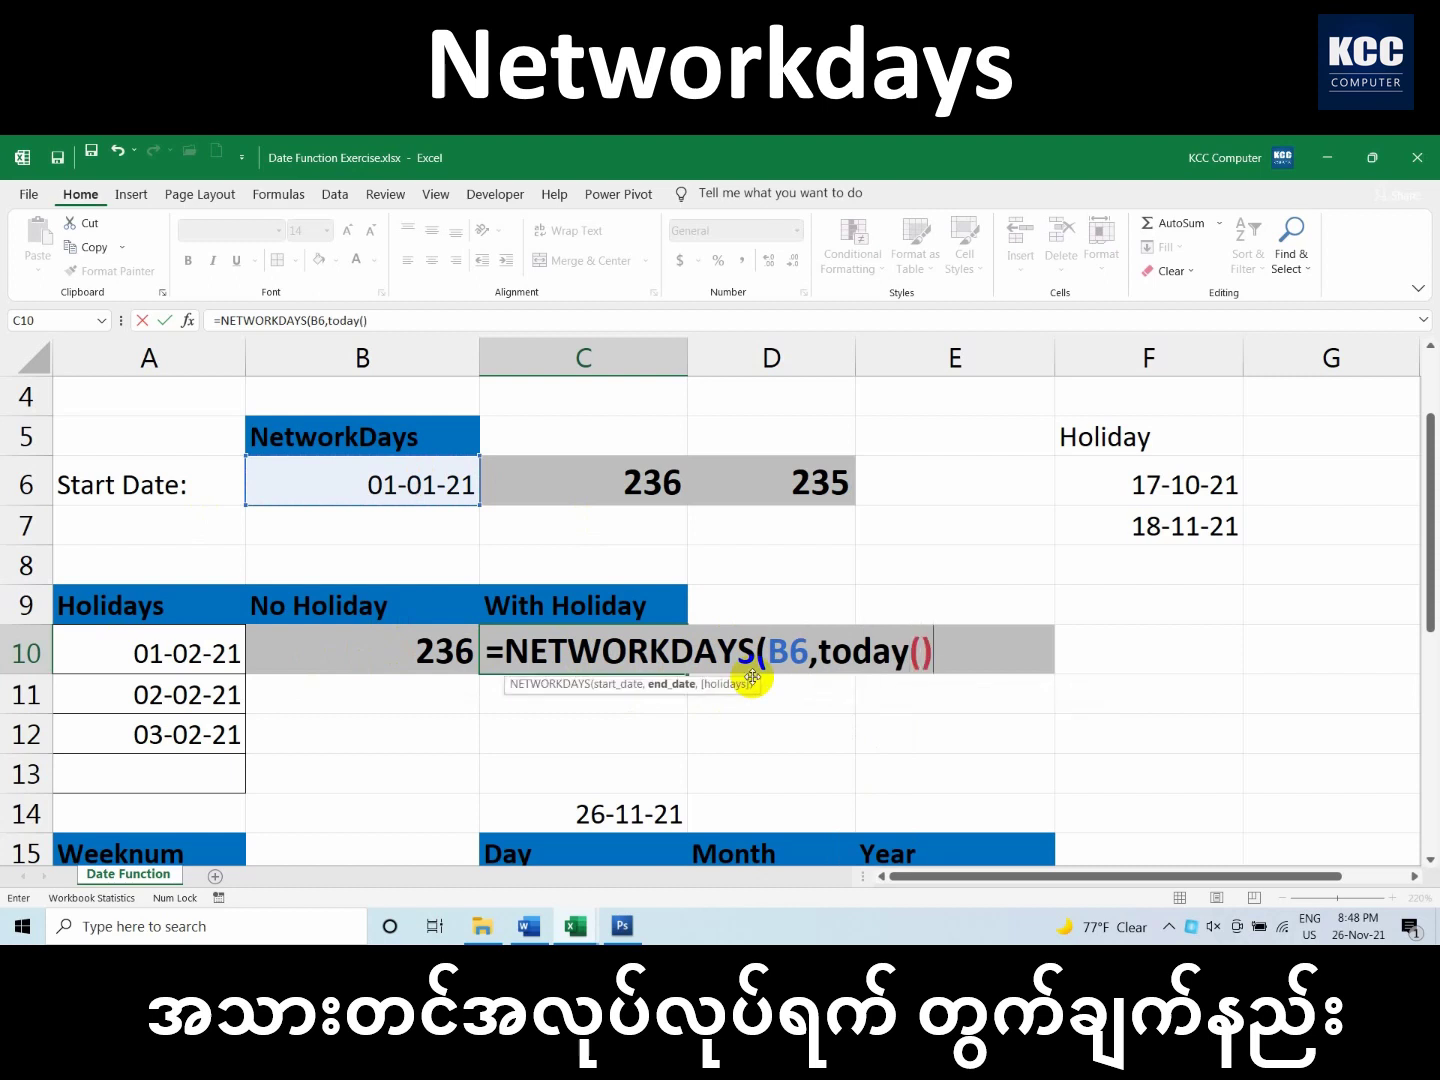
{"action": "type", "text": ","}
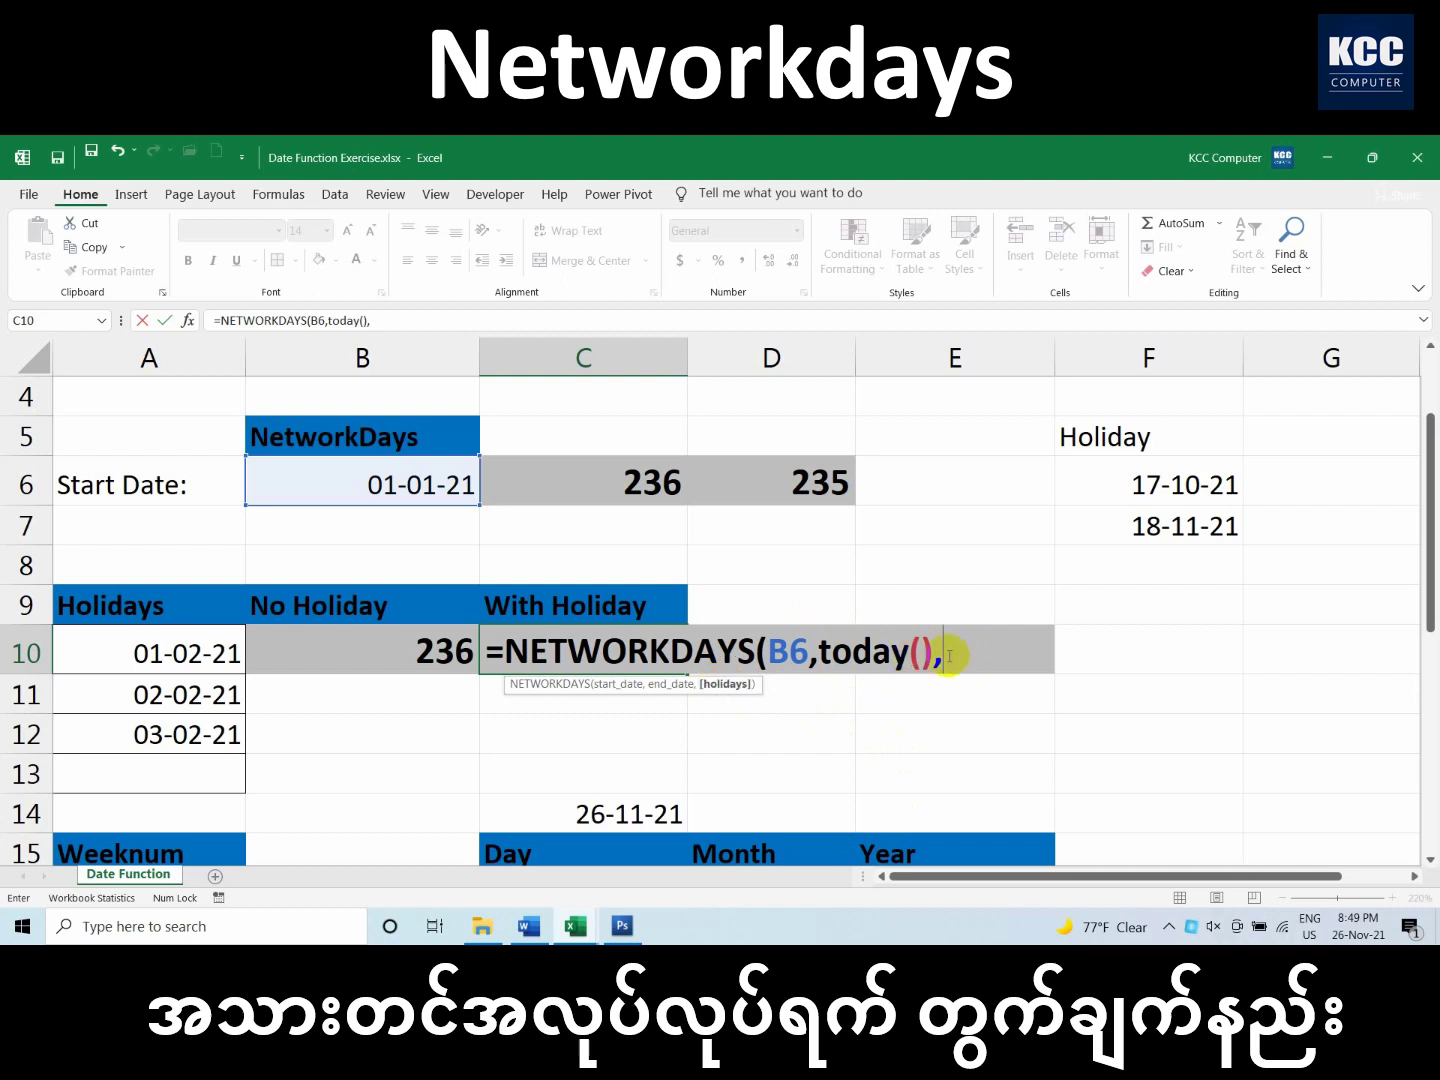
{"action": "left_click_drag", "start_coordinate": [204, 654], "coordinate": [207, 768]}
{"action": "key", "text": "Return"}
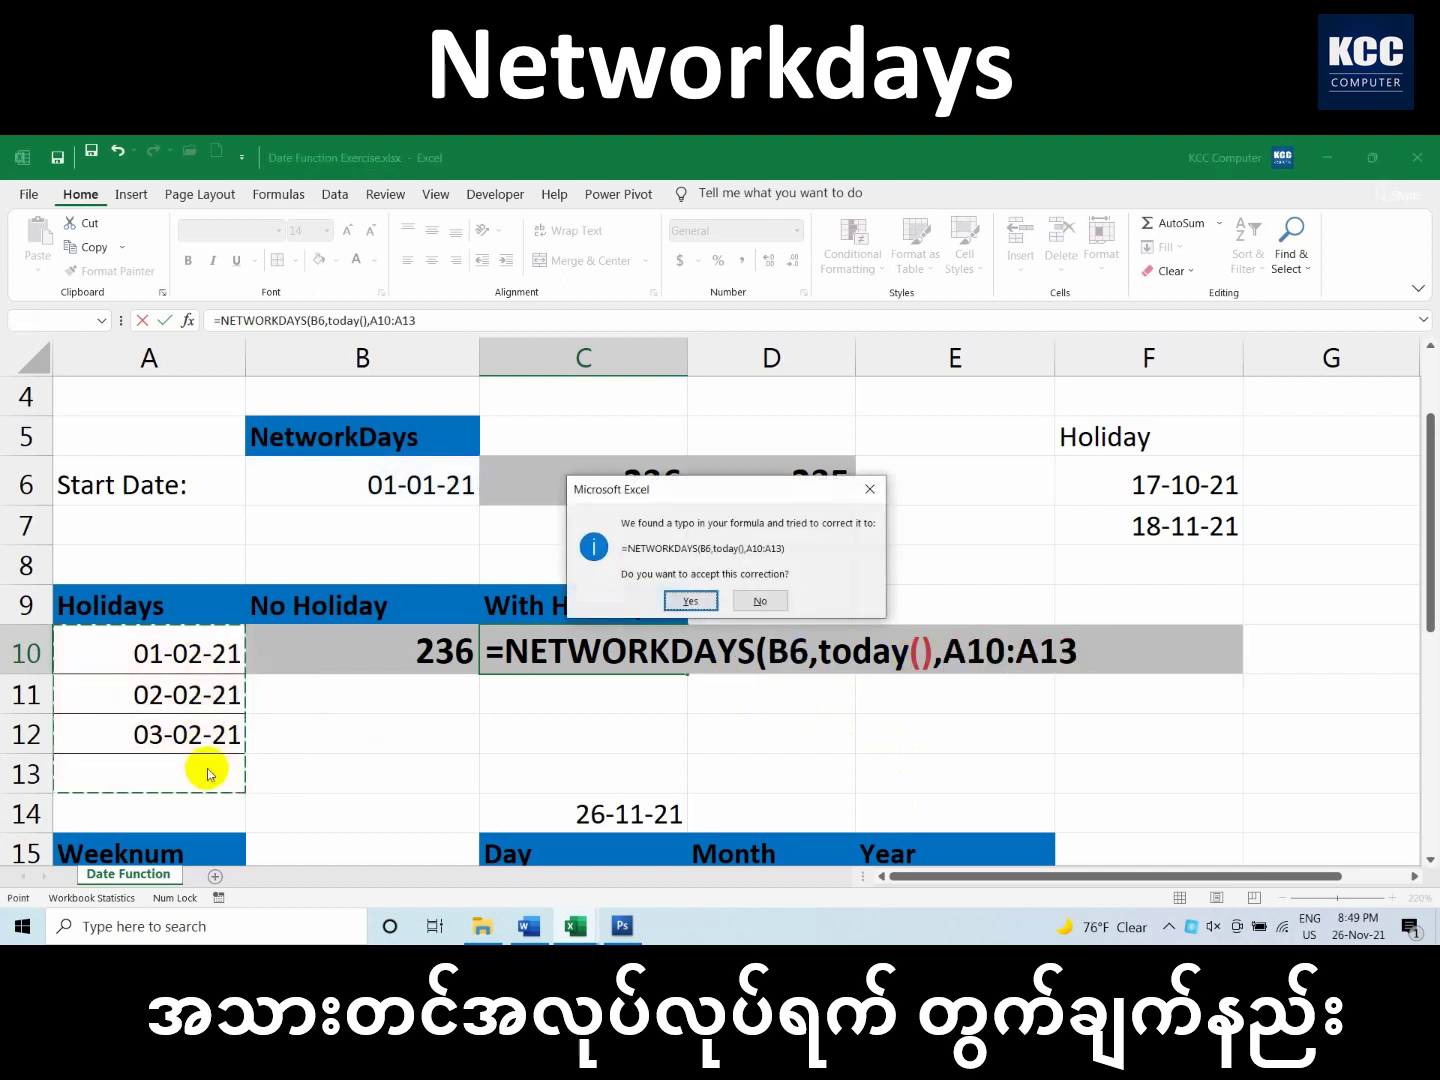
{"action": "key", "text": "Return"}
{"action": "left_click", "coordinate": [575, 655]}
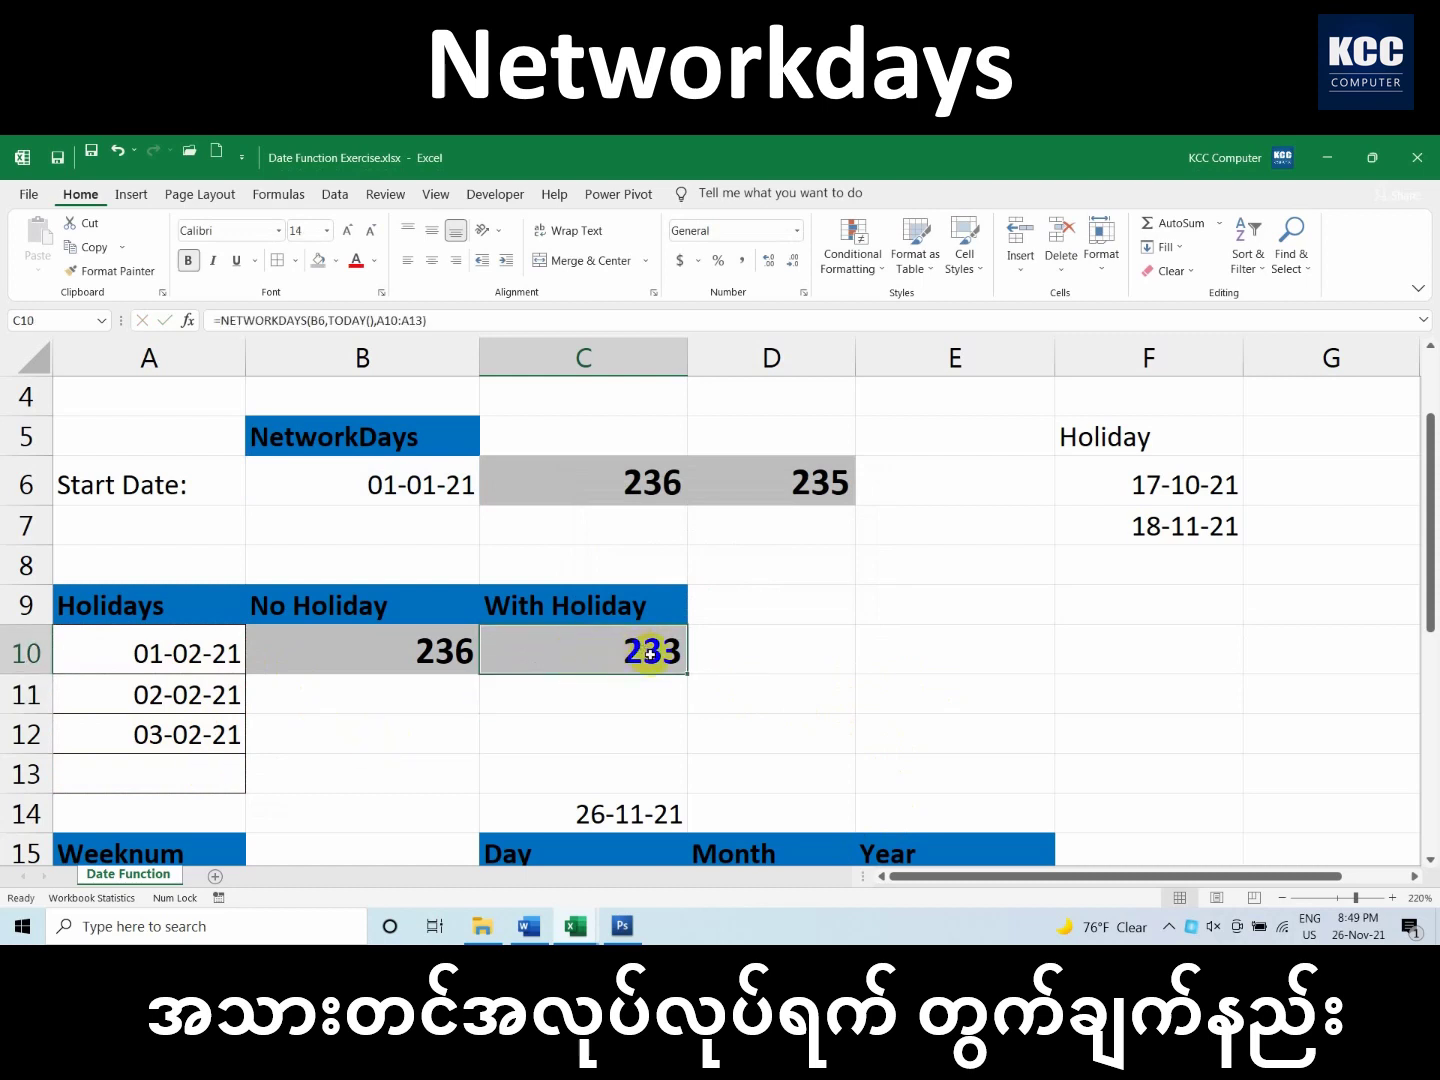
{"action": "left_click", "coordinate": [180, 770]}
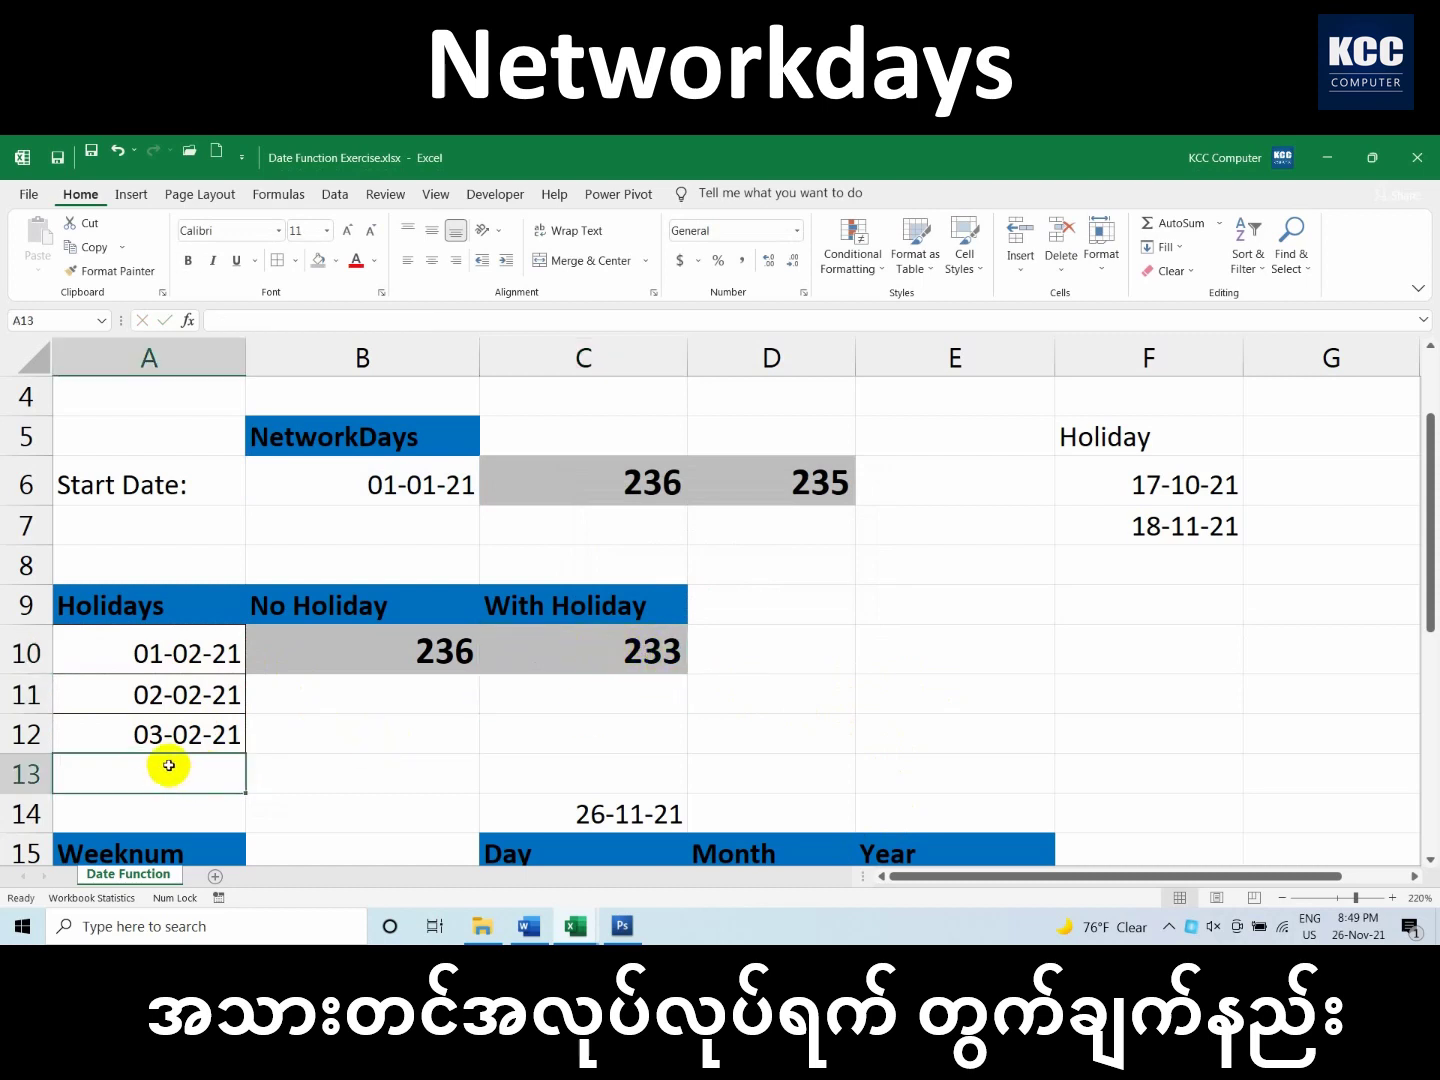
{"action": "type", "text": "4"}
{"action": "key", "text": "Escape"}
Extend the holiday list by filling the date in A12 down to A13 as 04-02-21
{"action": "left_click", "coordinate": [233, 734]}
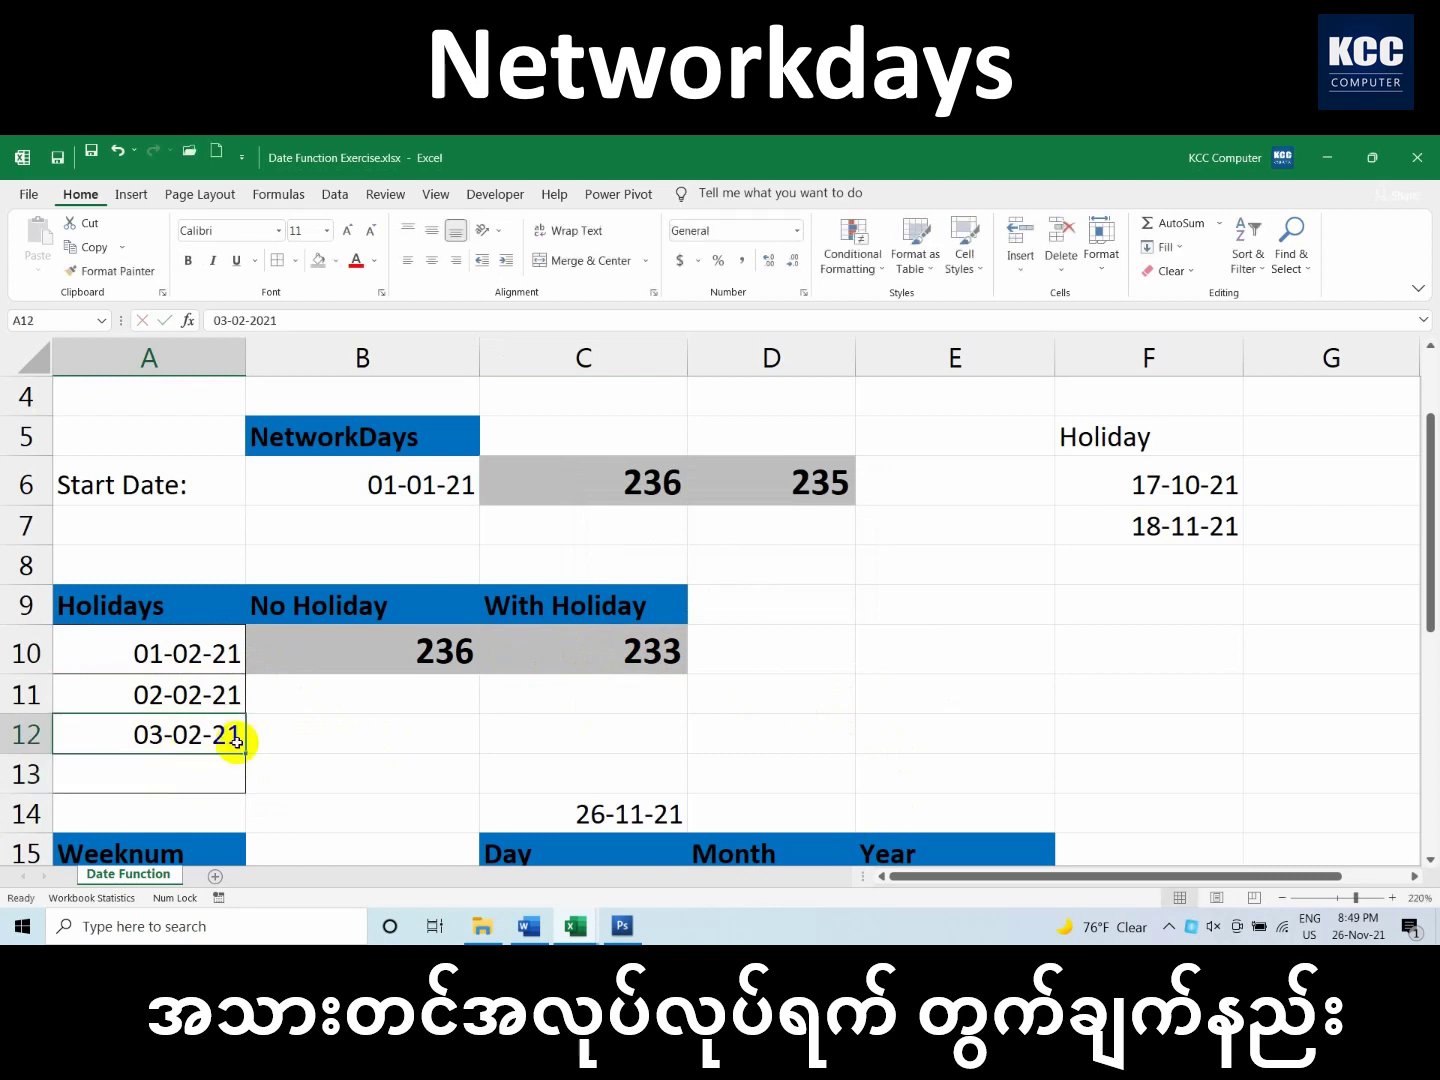
{"action": "left_click_drag", "start_coordinate": [237, 775], "coordinate": [240, 778]}
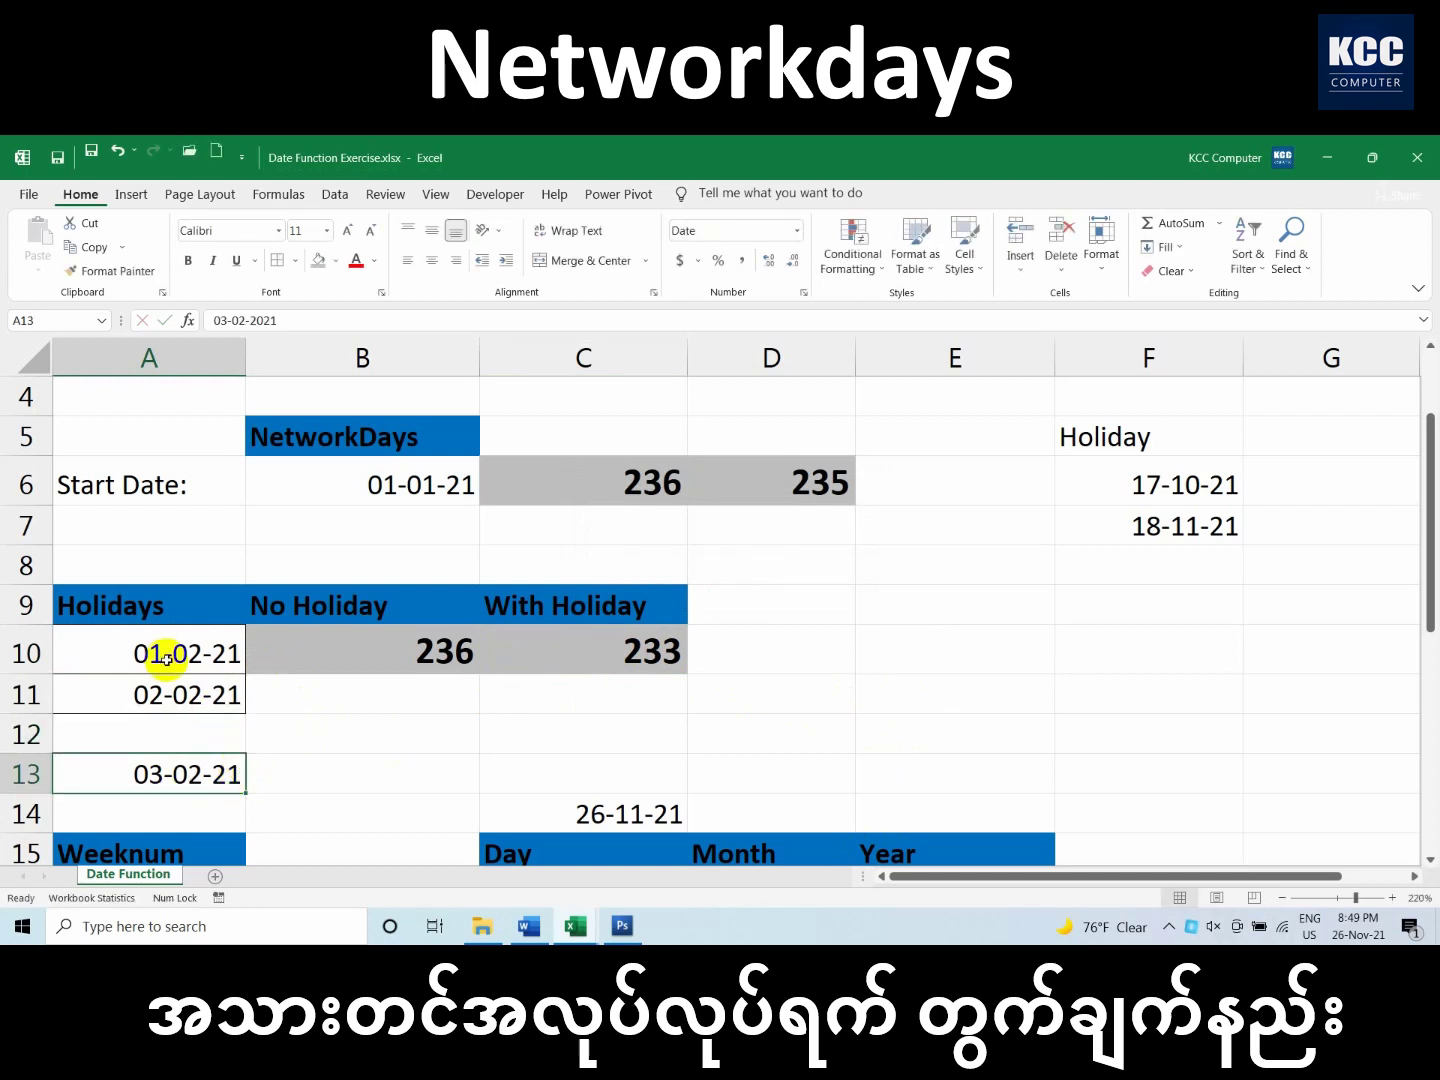
{"action": "key", "text": "ctrl+z"}
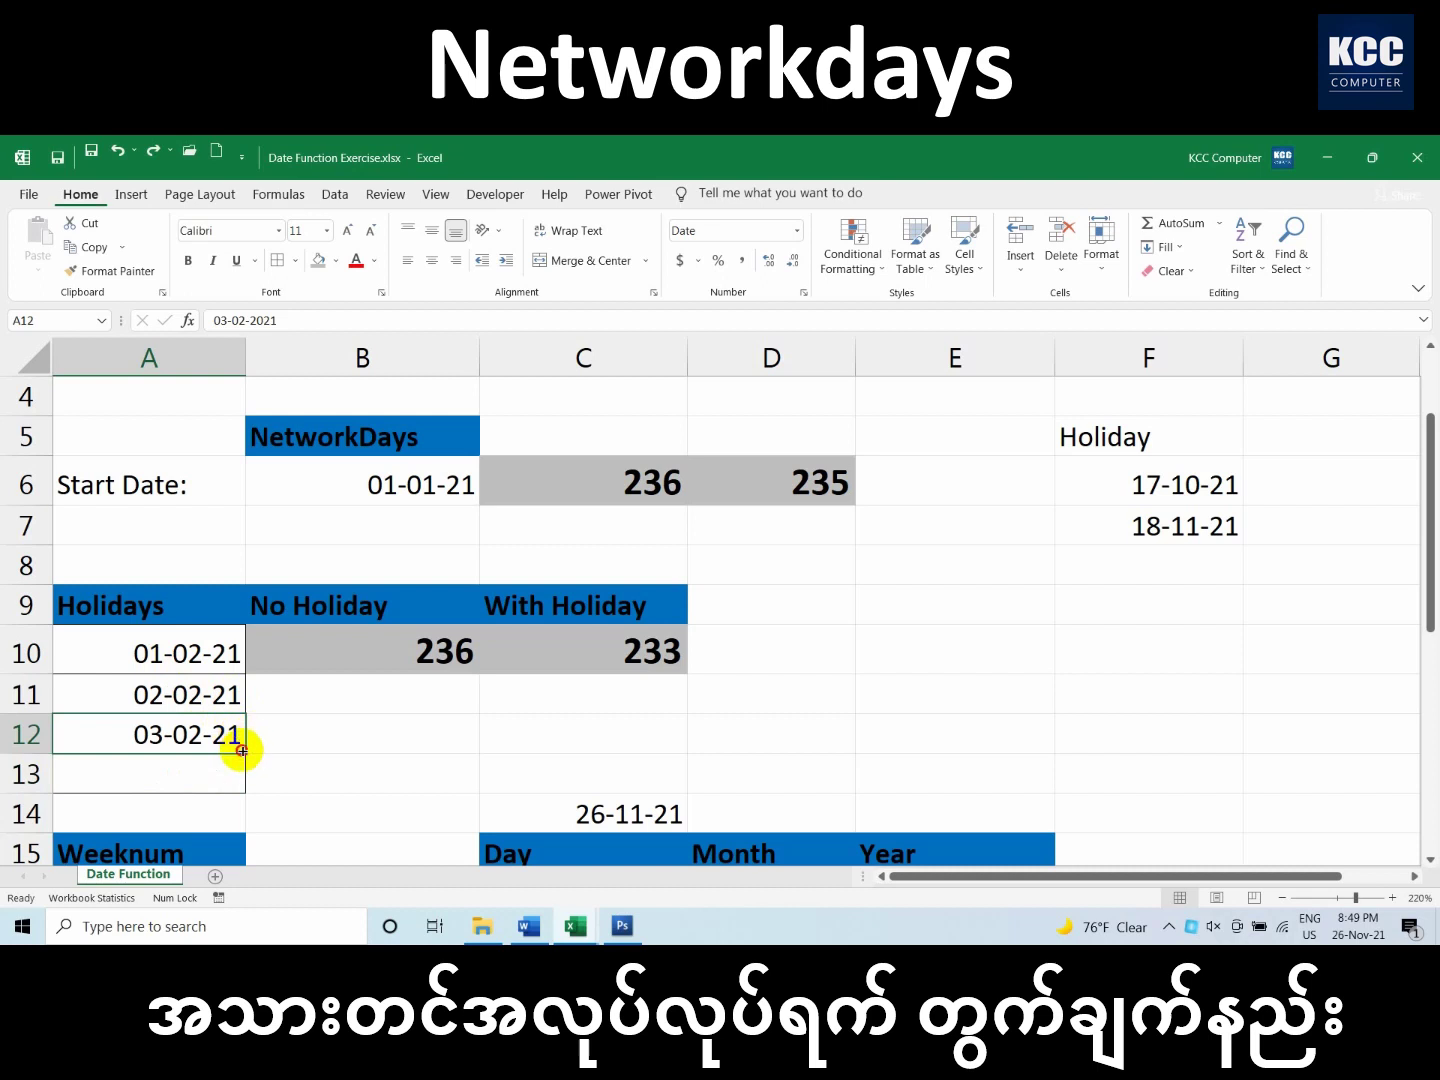
{"action": "left_click_drag", "start_coordinate": [244, 753], "coordinate": [239, 783]}
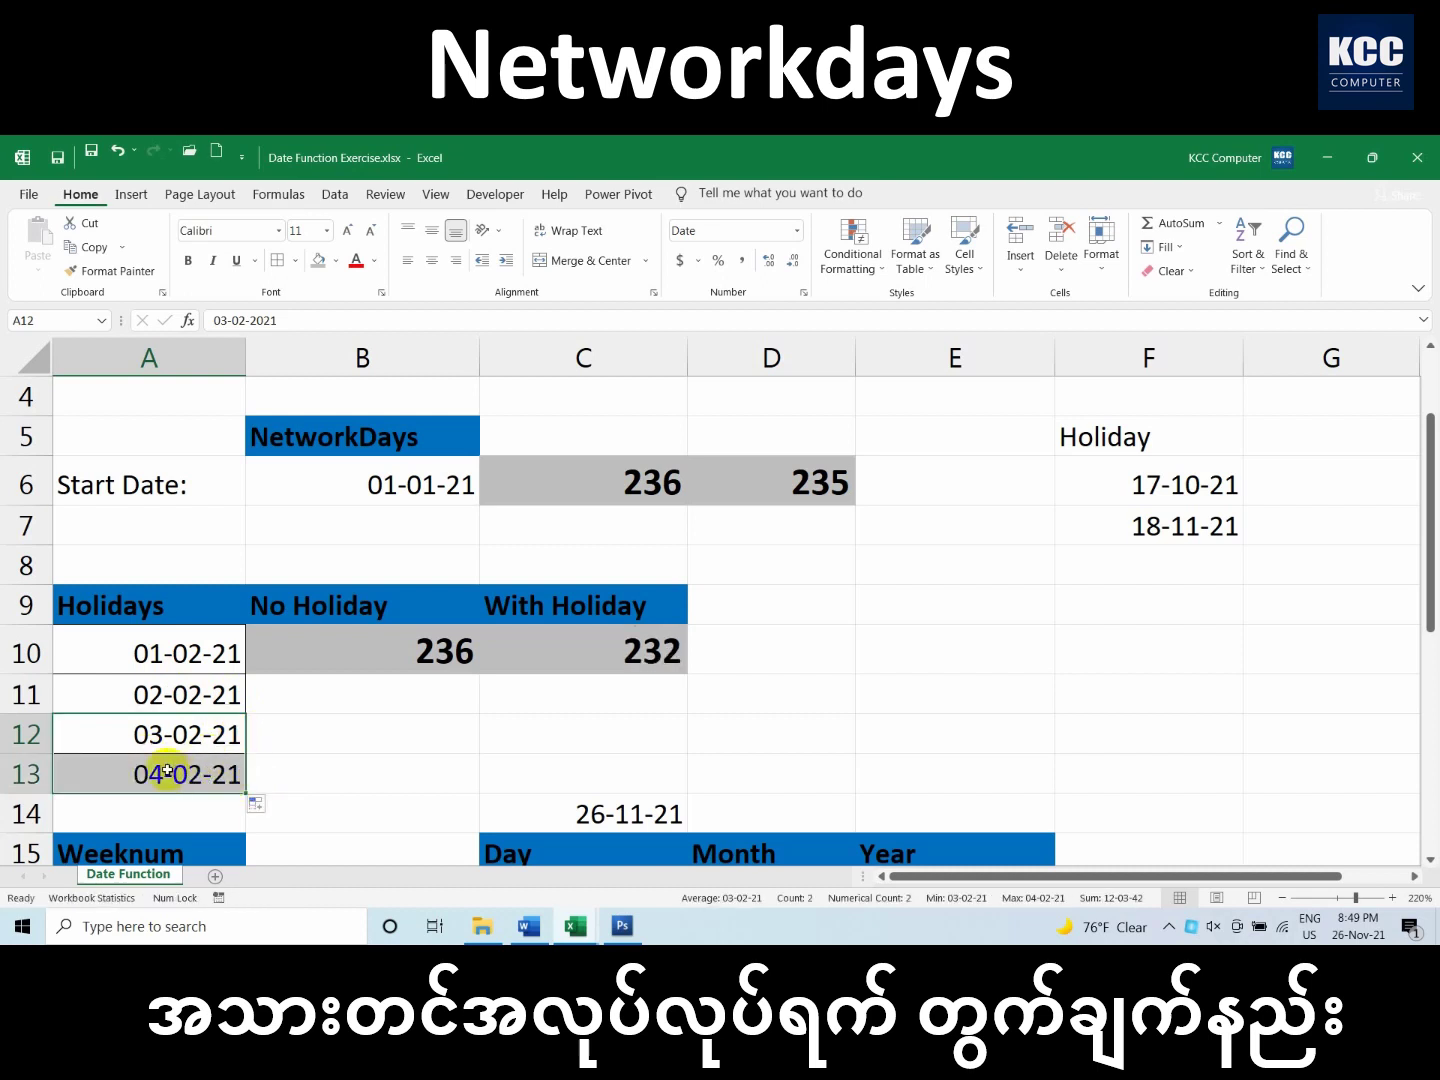
{"action": "left_click", "coordinate": [668, 648]}
{"action": "left_click", "coordinate": [535, 603]}
{"action": "left_click", "coordinate": [658, 662]}
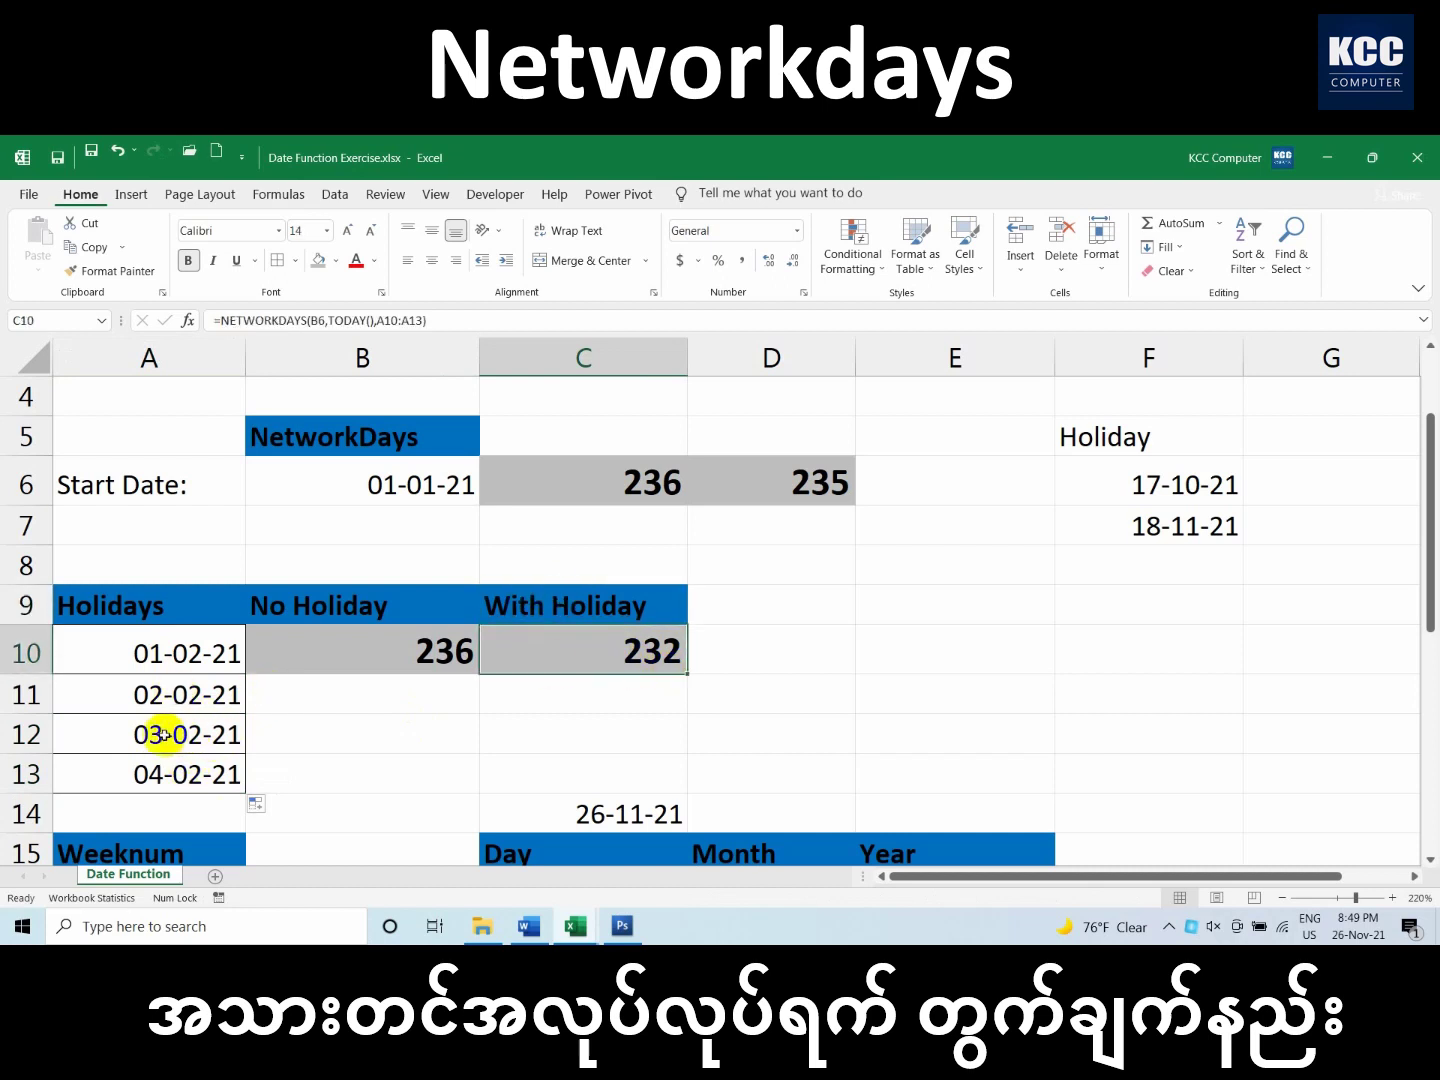
Change the year of the holiday date in A12 so the date is 03-02-2020
{"action": "left_click", "coordinate": [196, 733]}
{"action": "double_click", "coordinate": [208, 732]}
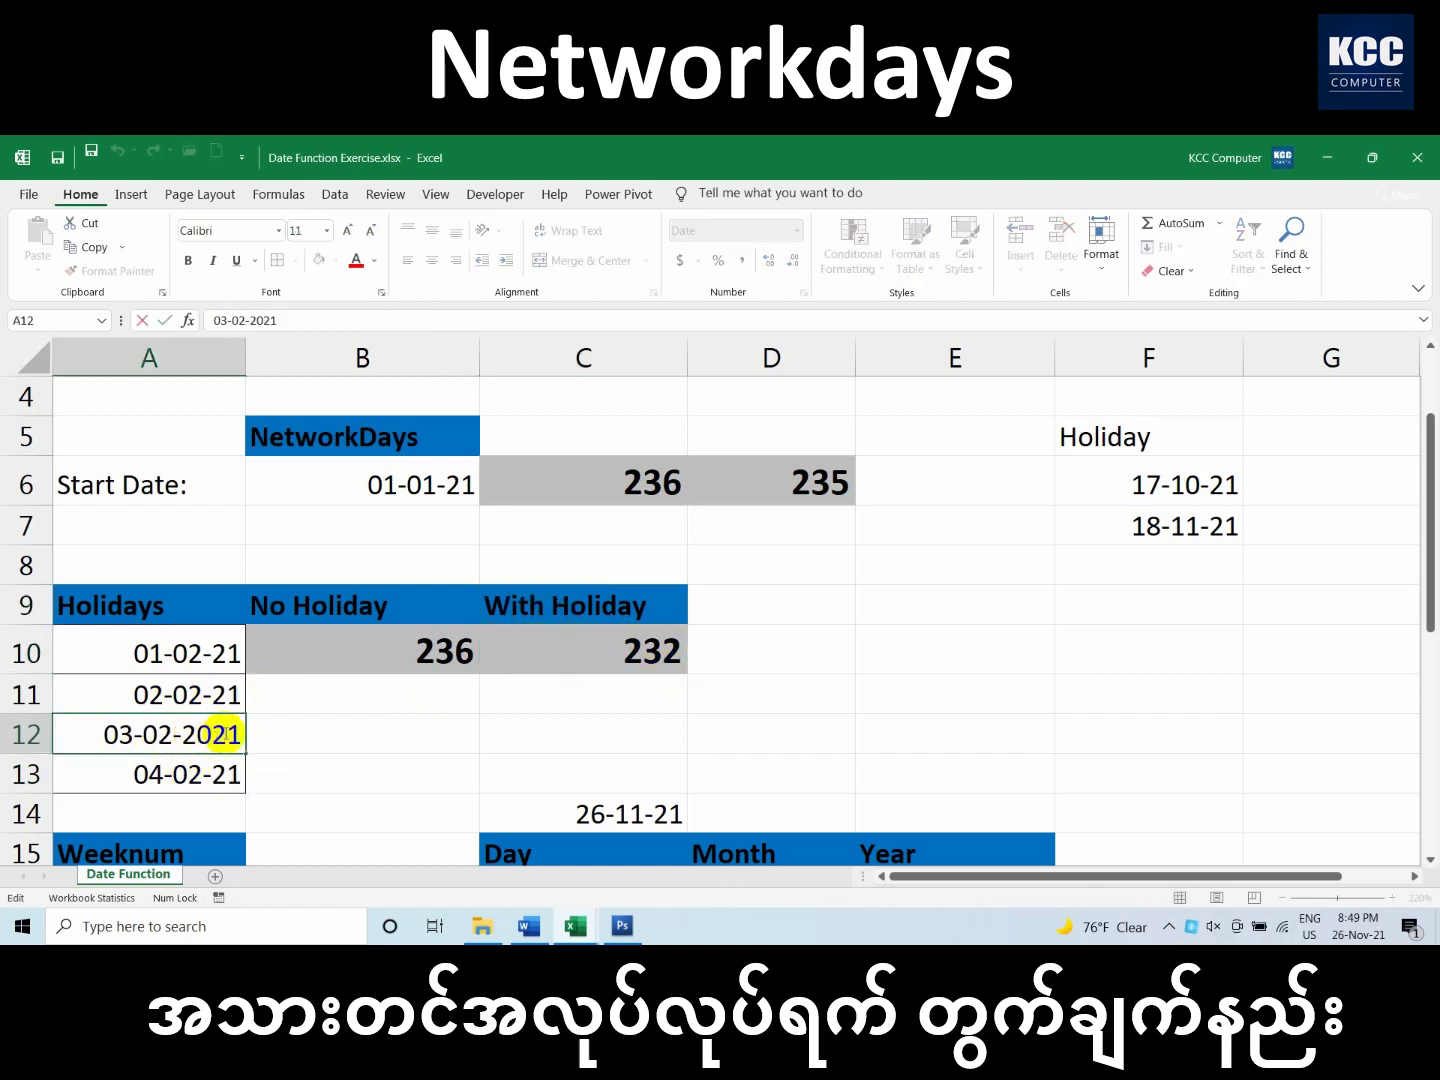
{"action": "left_click_drag", "start_coordinate": [222, 733], "coordinate": [240, 734]}
{"action": "type", "text": "20"}
{"action": "key", "text": "Return"}
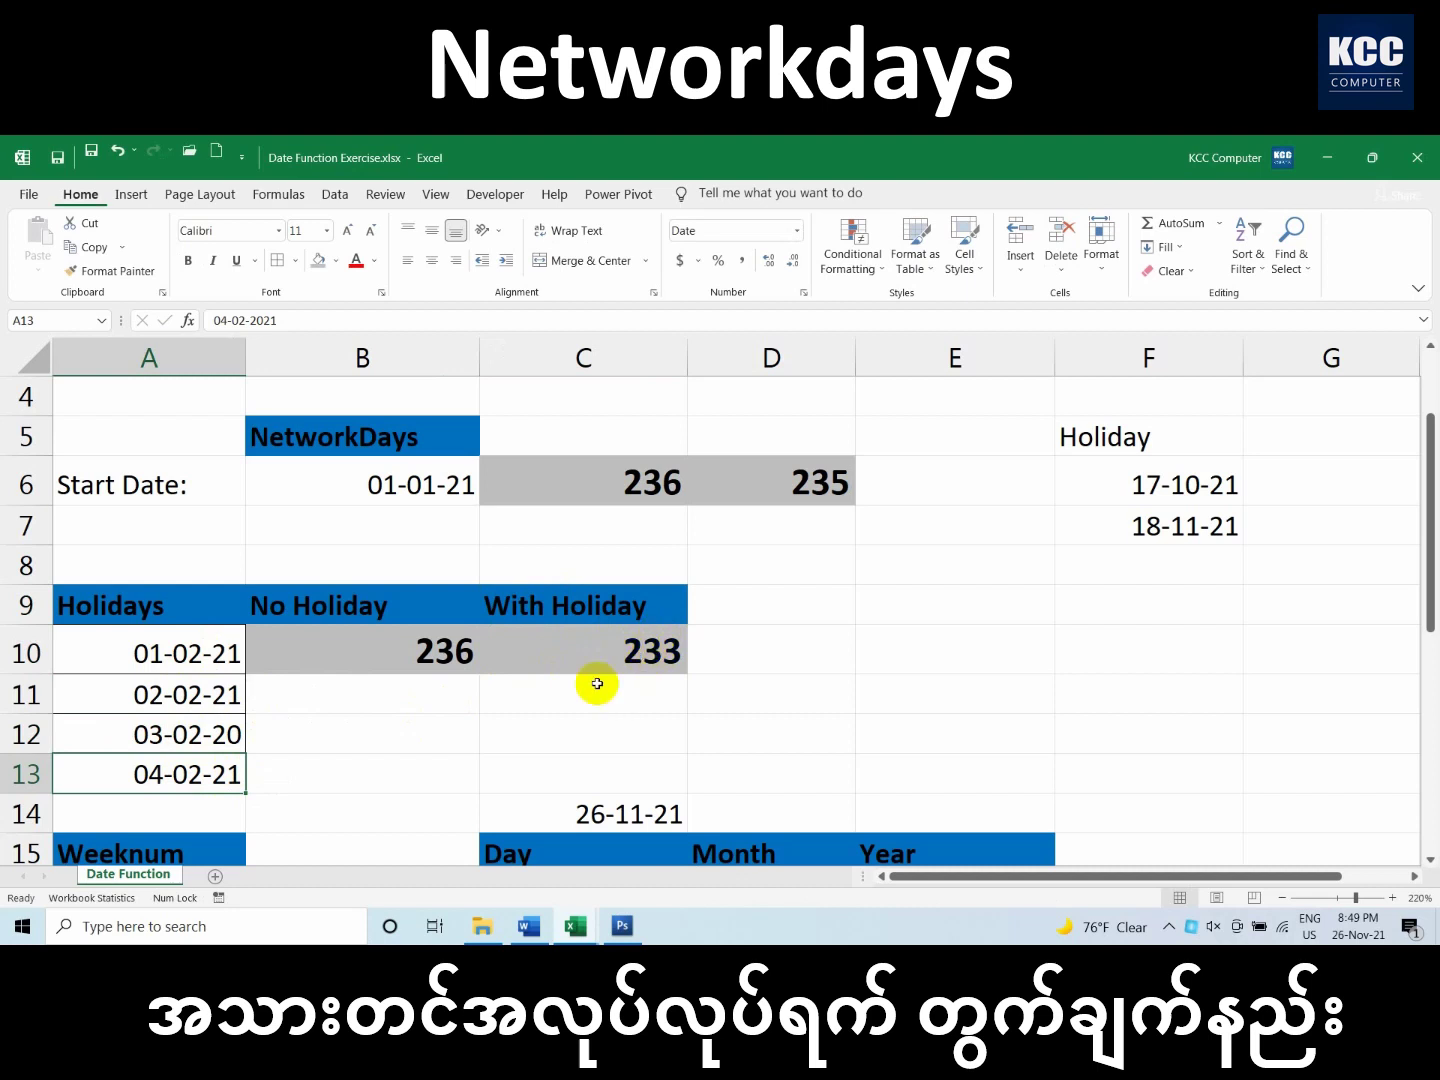
{"action": "left_click", "coordinate": [210, 737]}
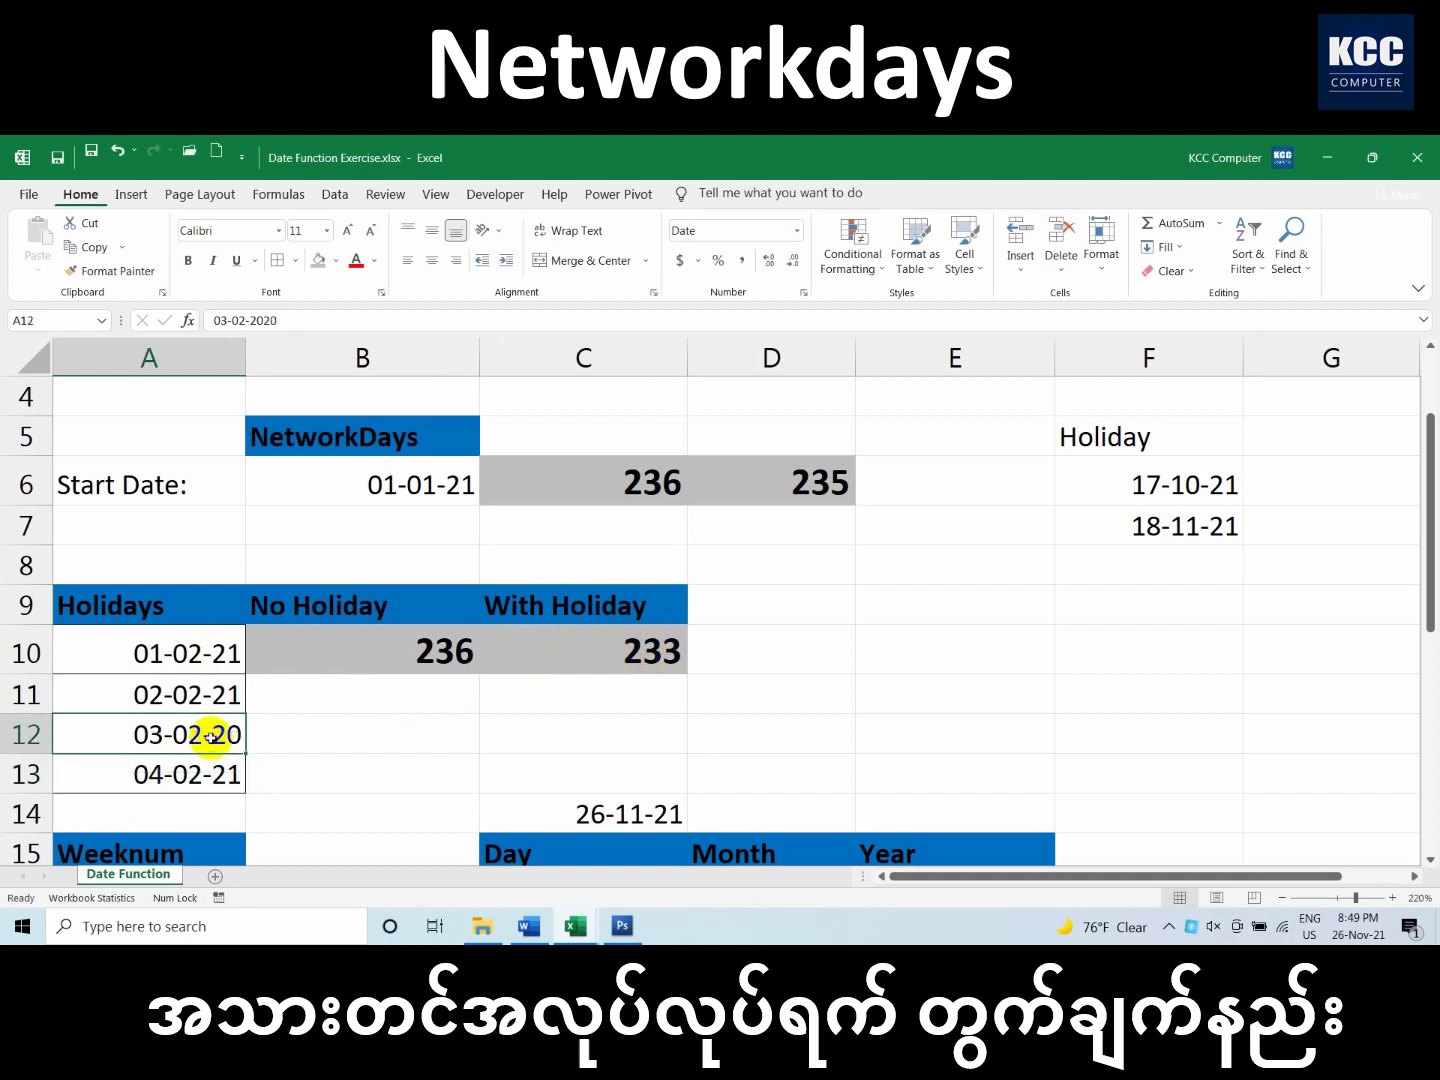
Change the month of the holiday date in A11 so the date is 02-12-2021
{"action": "double_click", "coordinate": [175, 691]}
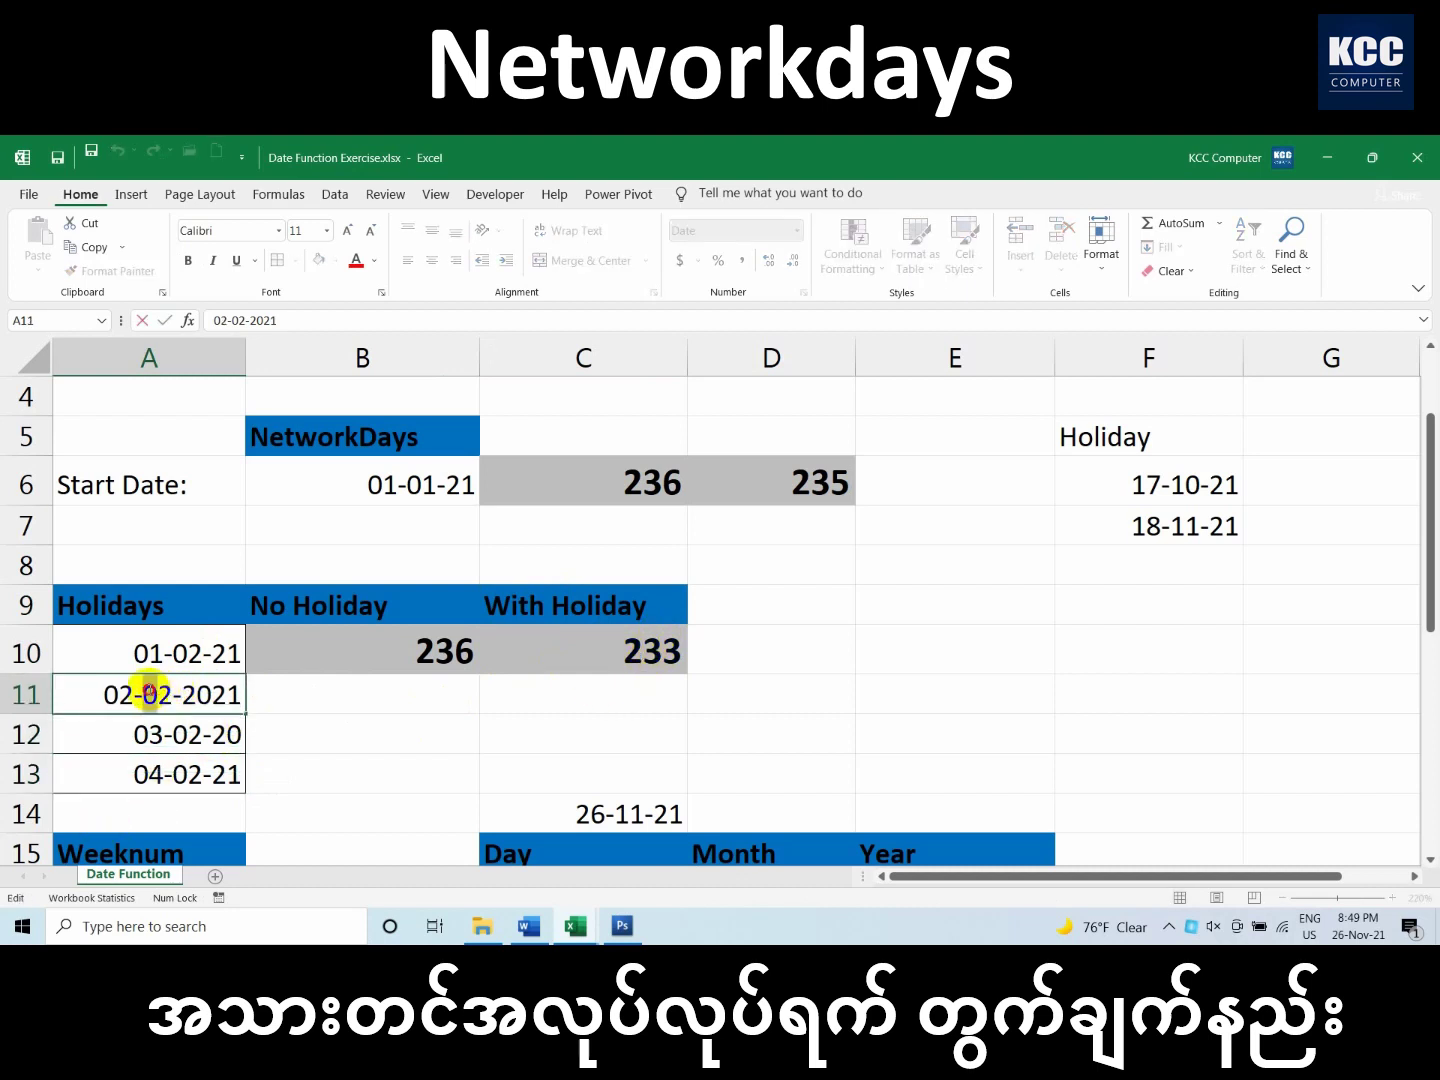
{"action": "left_click_drag", "start_coordinate": [142, 691], "coordinate": [156, 691]}
{"action": "type", "text": "1"}
{"action": "key", "text": "Return"}
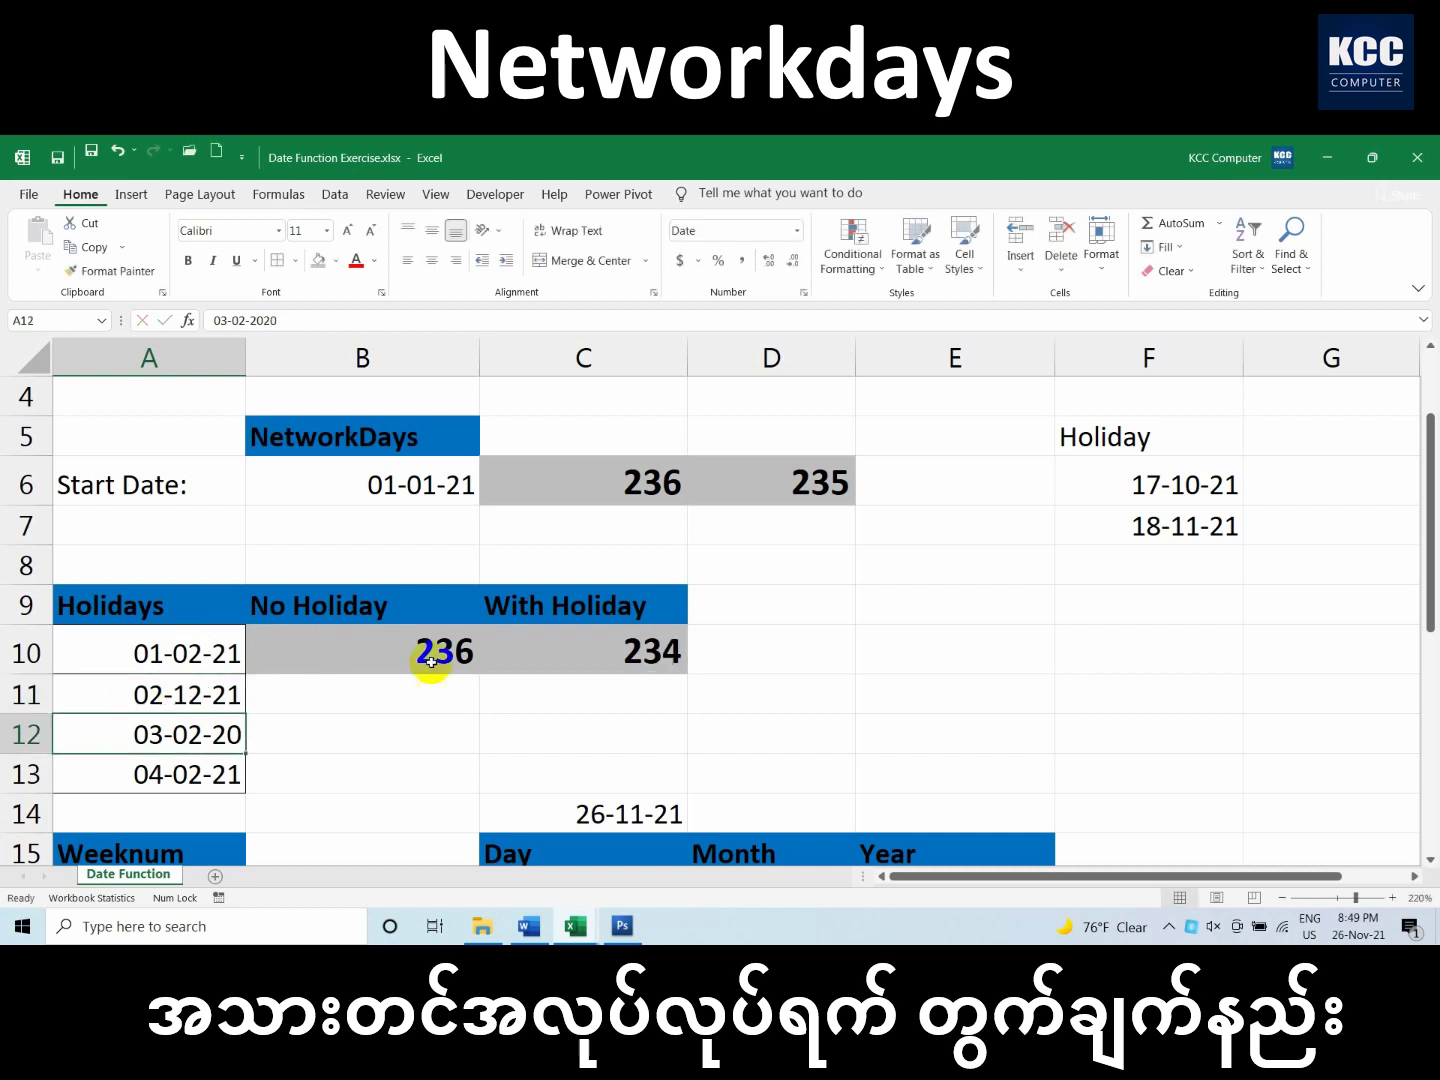
Compare the working-day formulas in B10 and C10, and switch to the Excel Mastery.docx function list in Word
{"action": "left_click", "coordinate": [495, 661]}
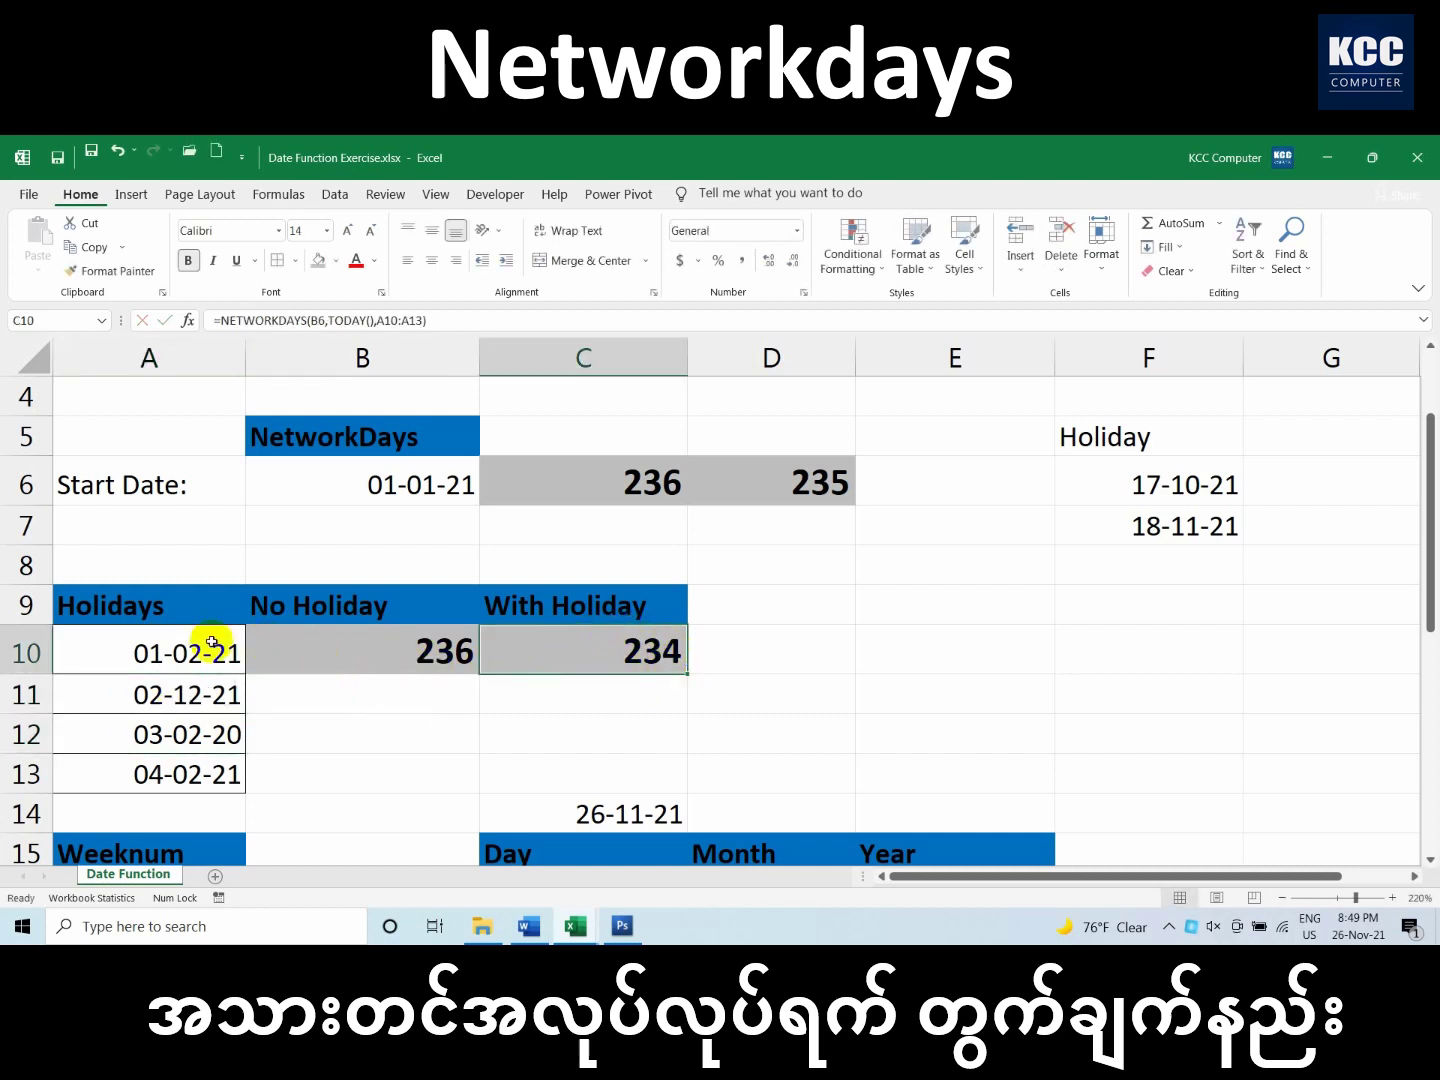
{"action": "left_click", "coordinate": [390, 648]}
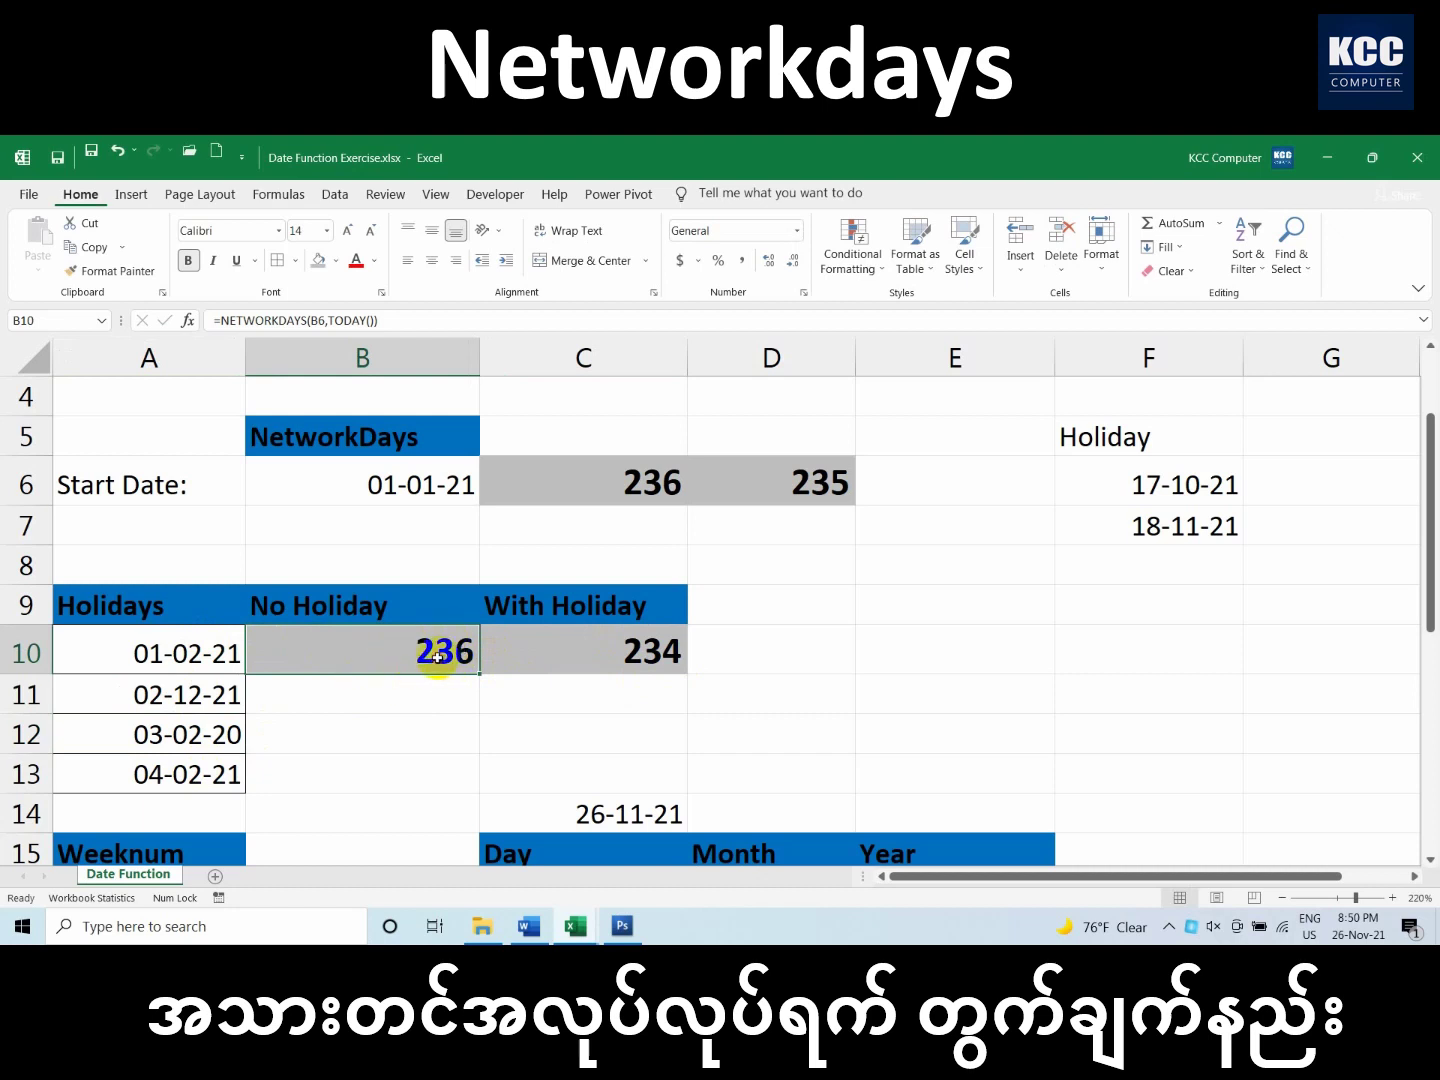
{"action": "left_click", "coordinate": [610, 653]}
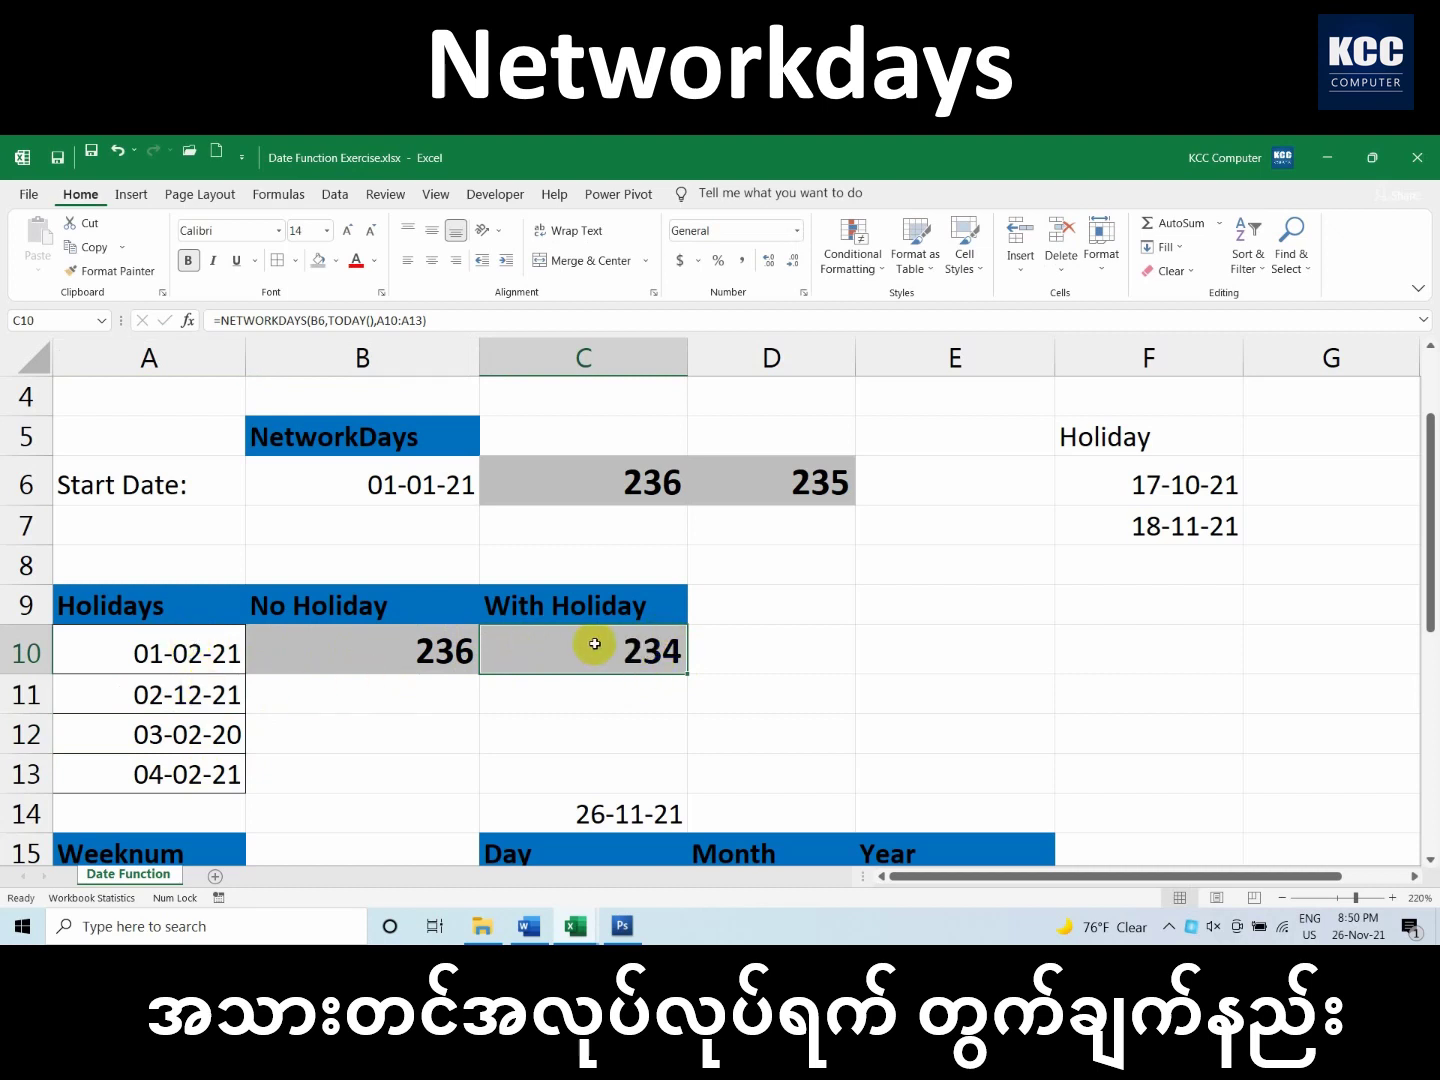
{"action": "key", "text": "alt+Tab"}
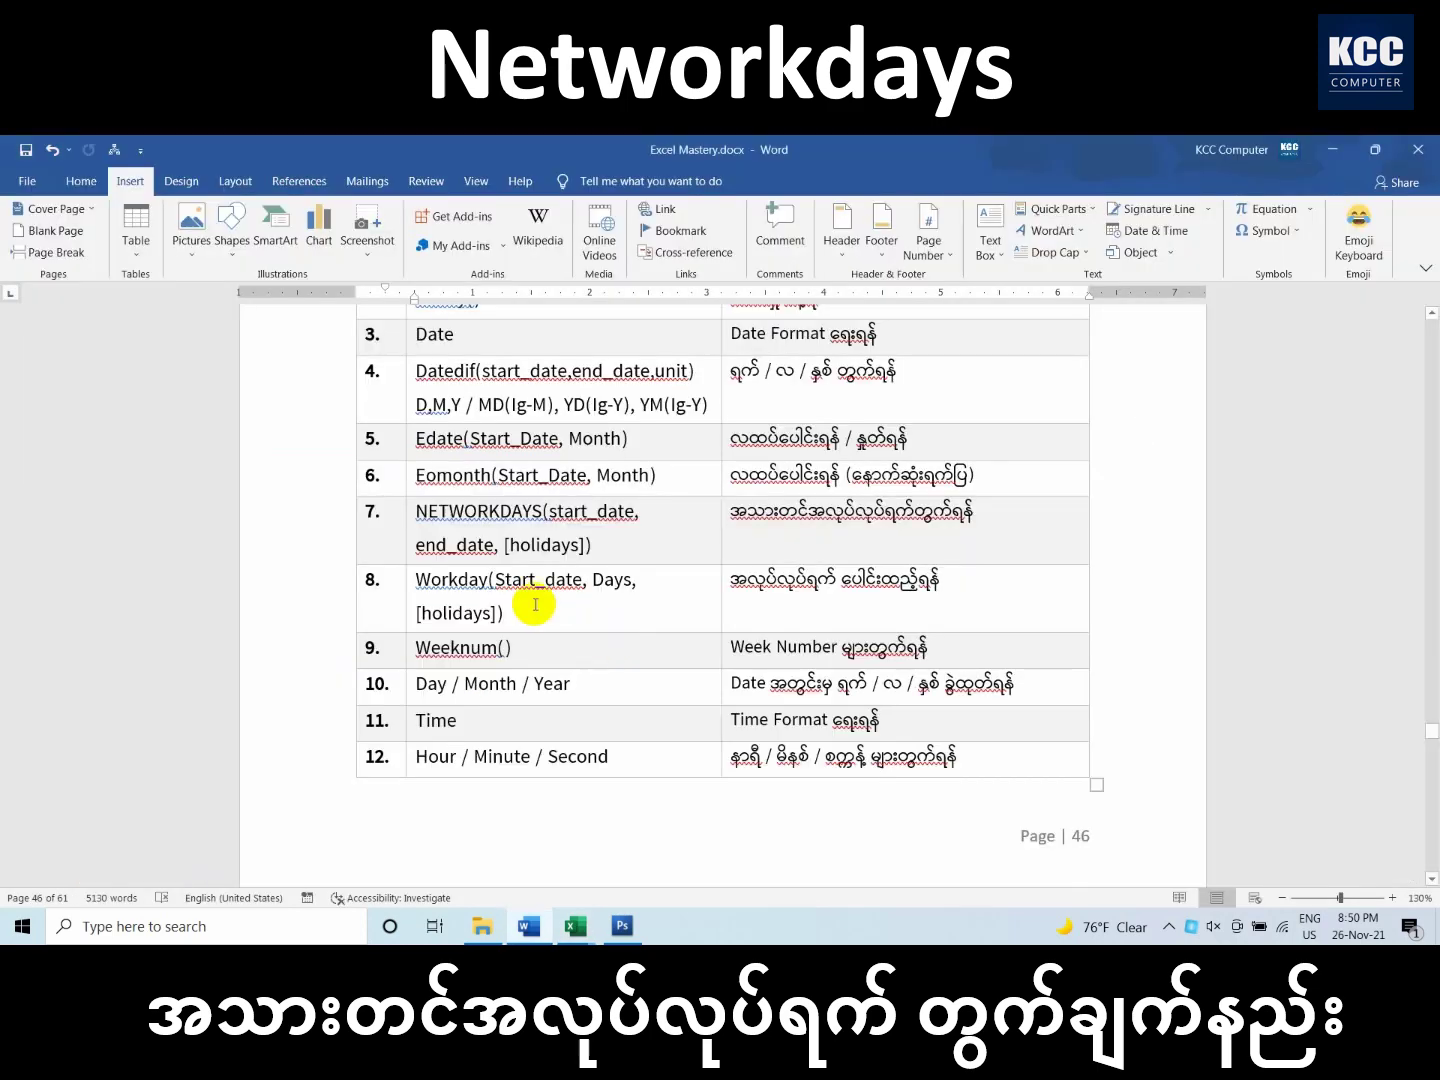